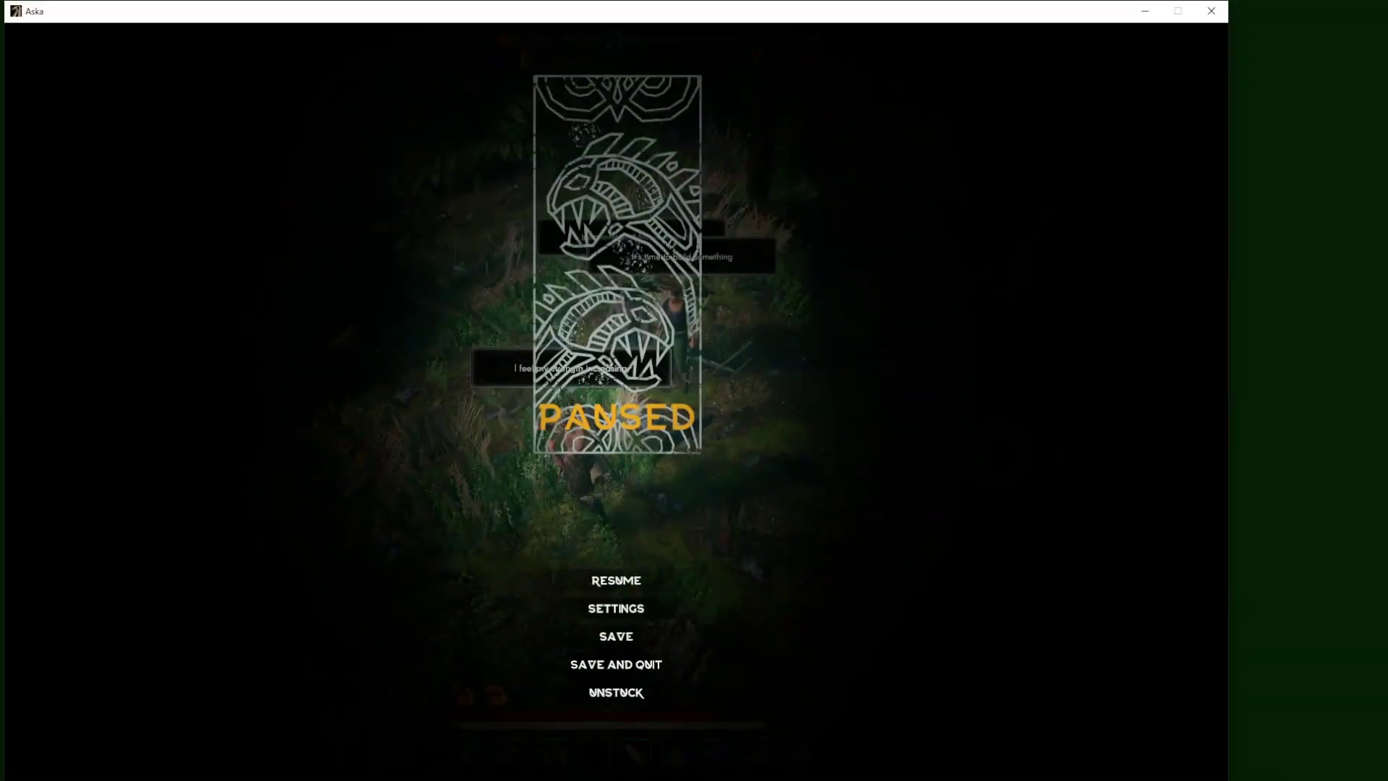
- Delete the two "No description" entries from the cheat table
drag(674, 119, 846, 94)
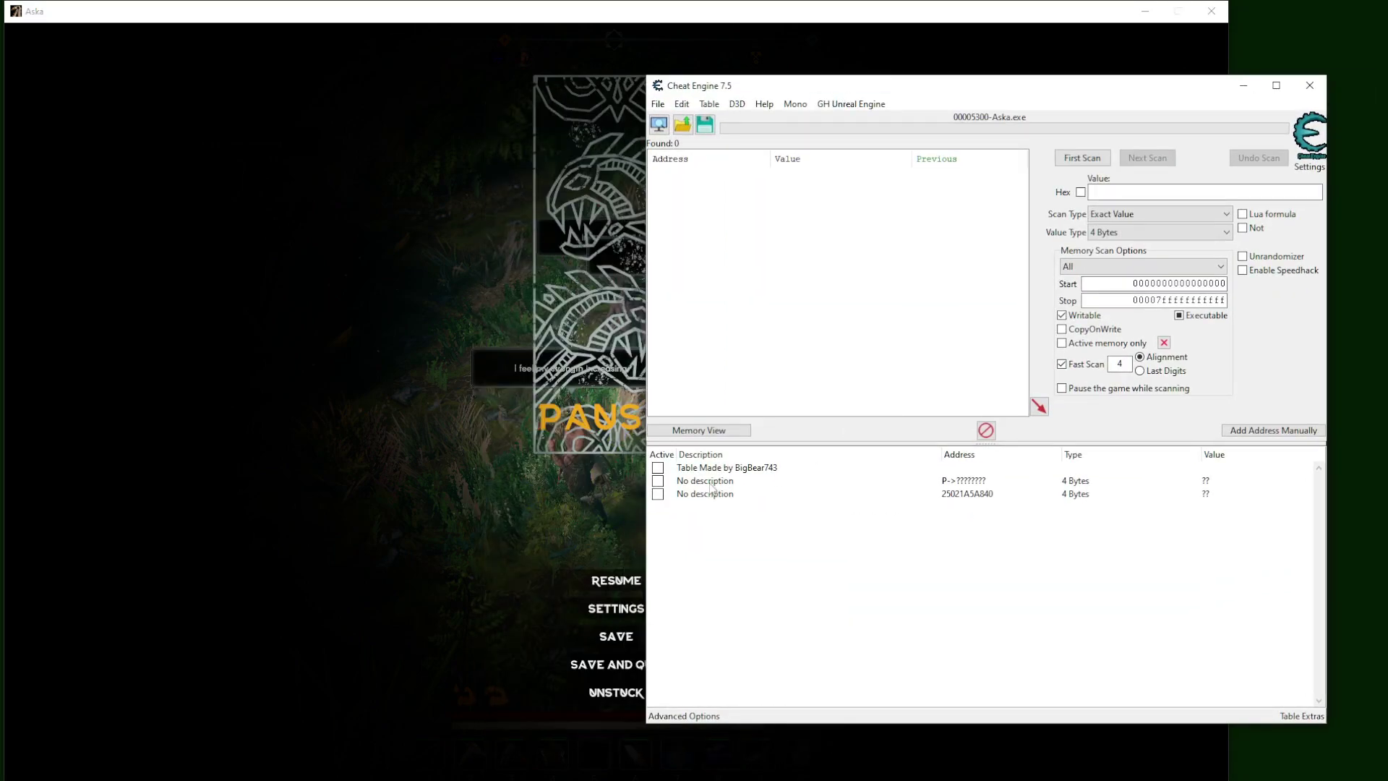
drag(710, 484, 721, 498)
key(Delete)
key(Return)
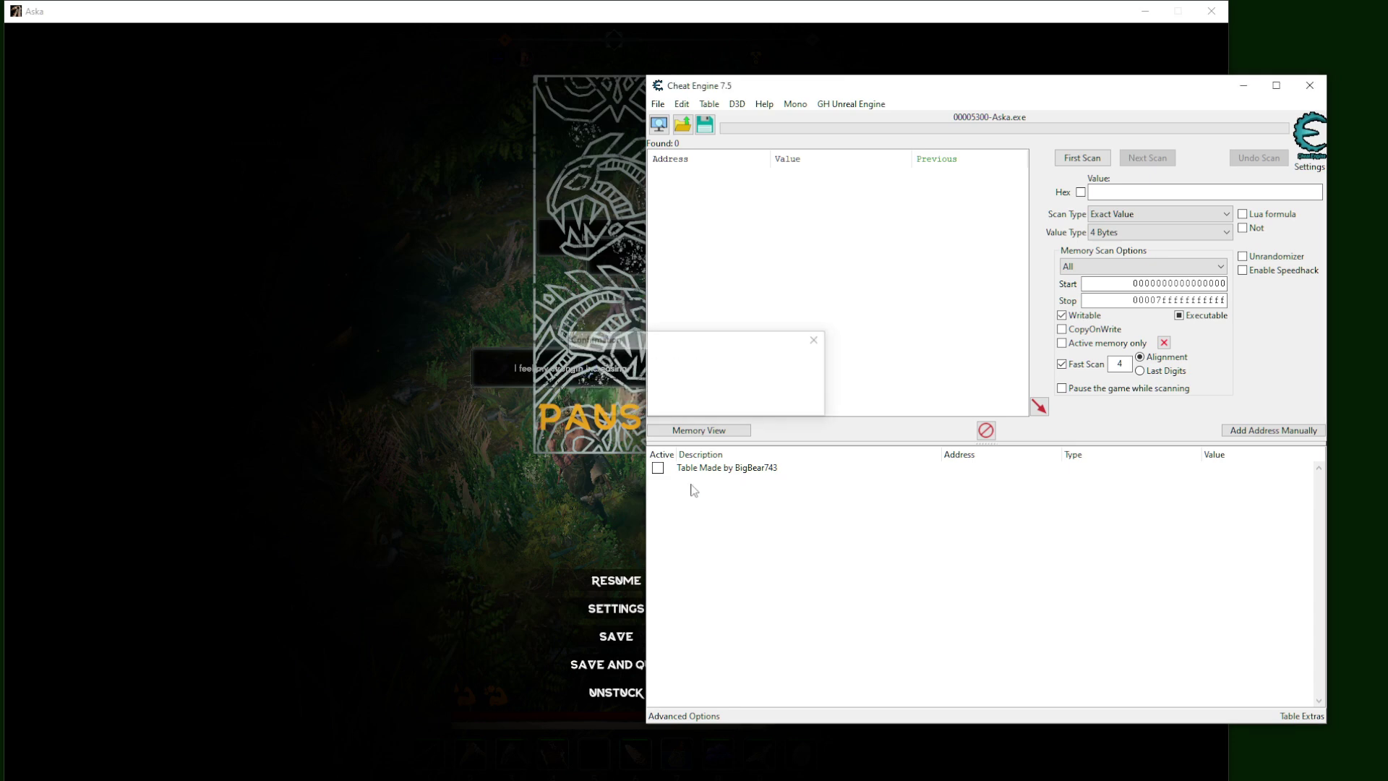
- Activate the table's header entry, the "Subscribe for more surprise :)" script and the Master Script
click(658, 468)
click(724, 494)
drag(722, 488, 759, 493)
drag(669, 495, 669, 496)
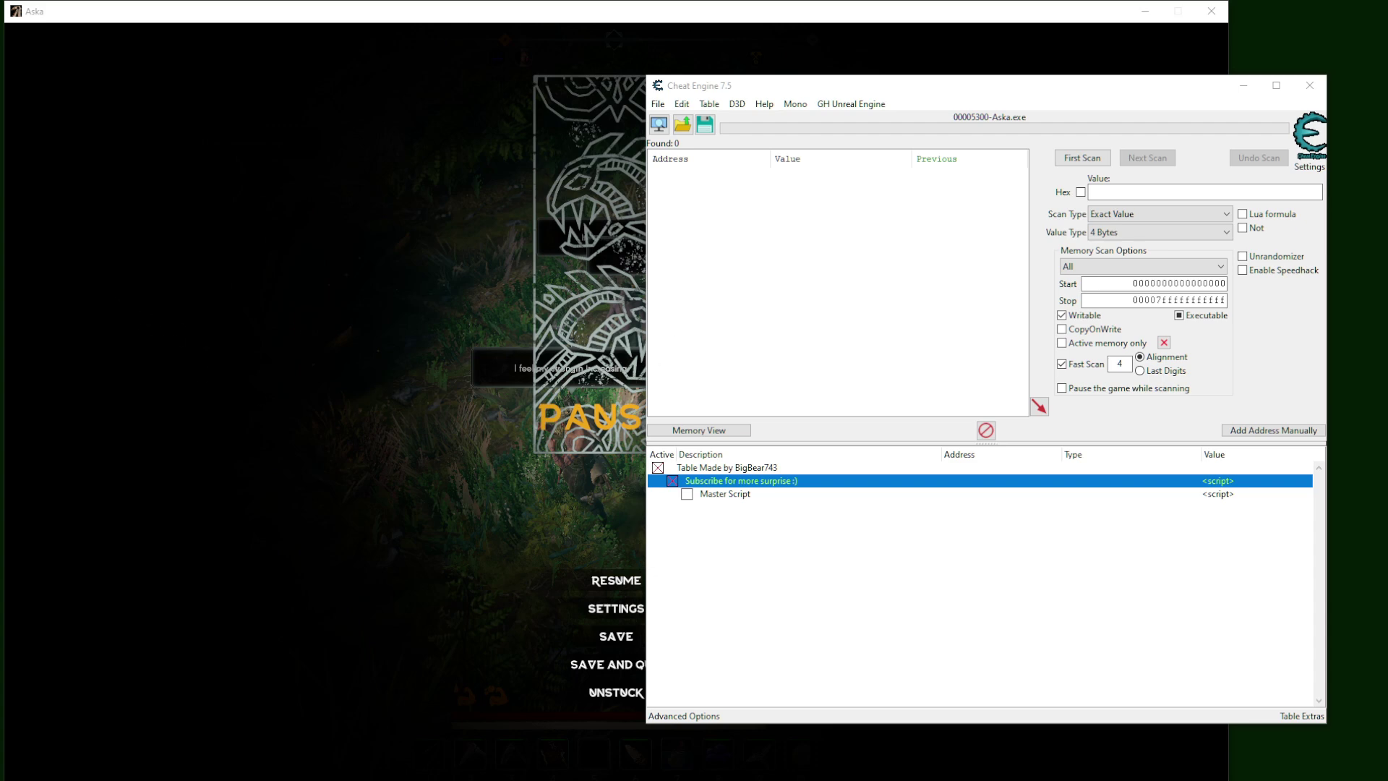
click(687, 494)
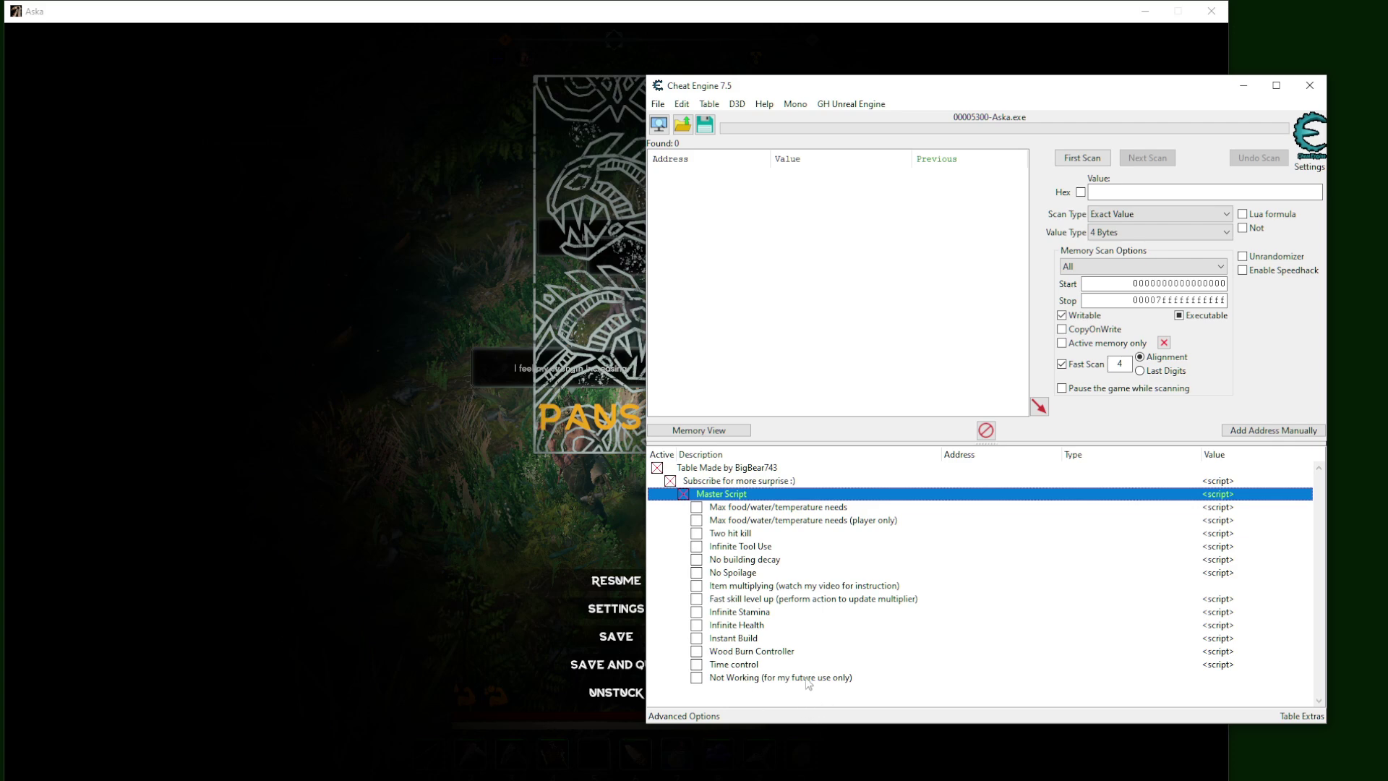
- Expand Item multiplying, move its stack-size-99 multiplier and inventory-size scripts directly under Master Script, and put the remaining group under Not Working
click(760, 680)
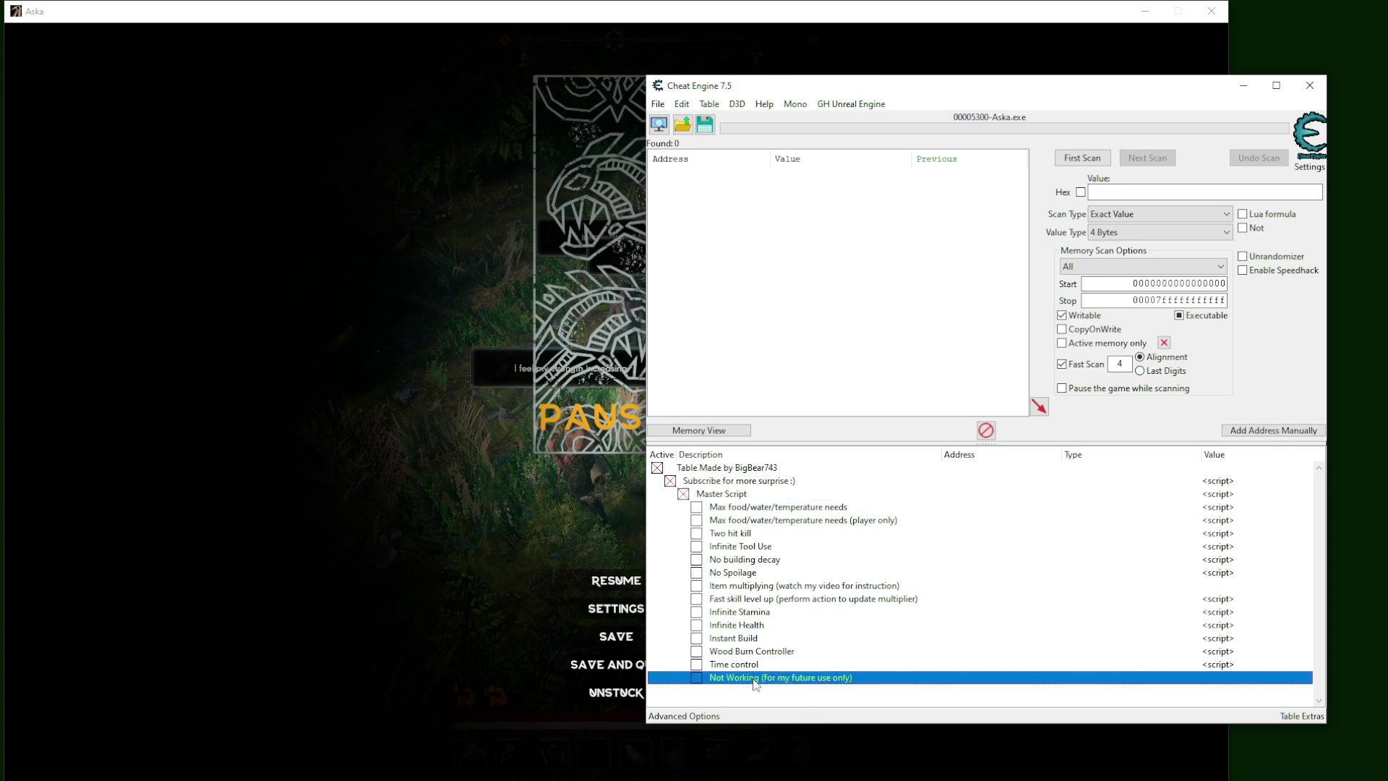
click(696, 586)
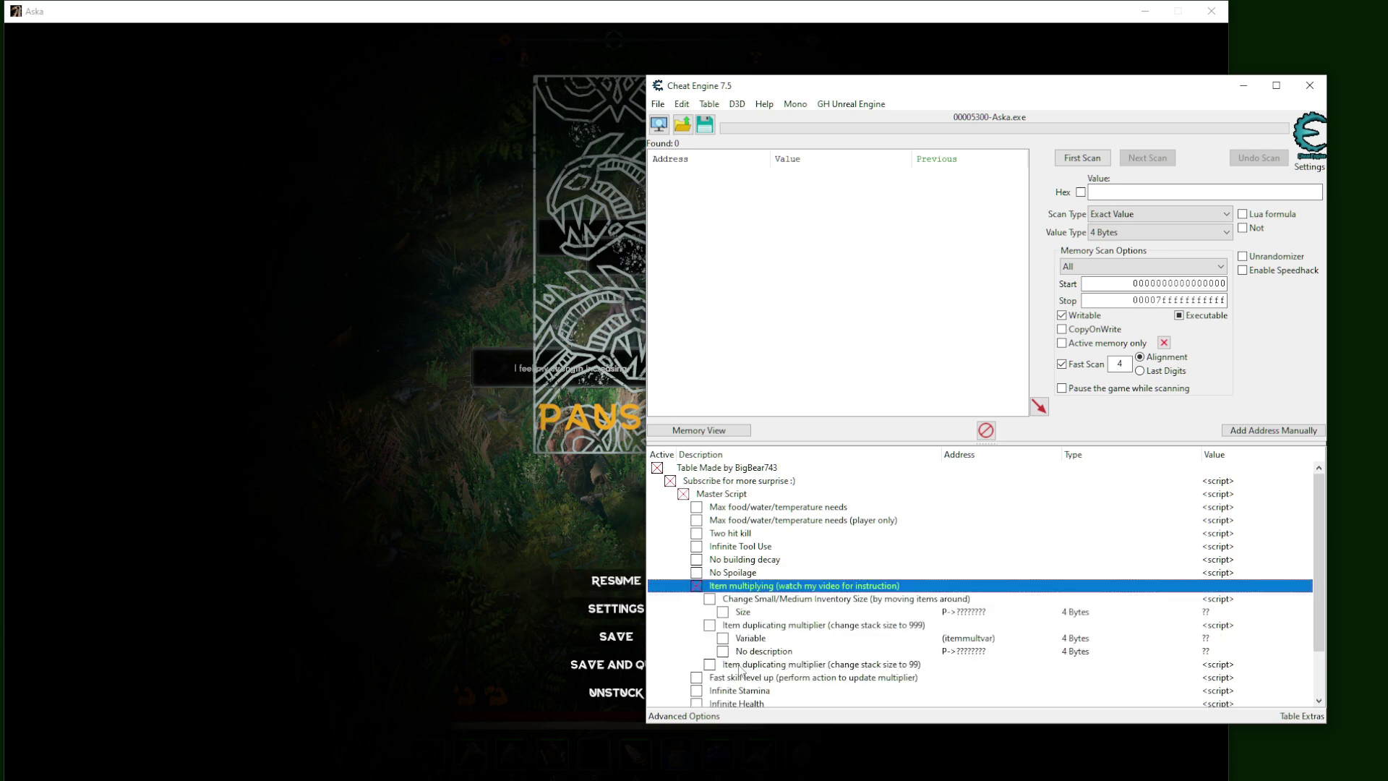
drag(744, 669, 745, 589)
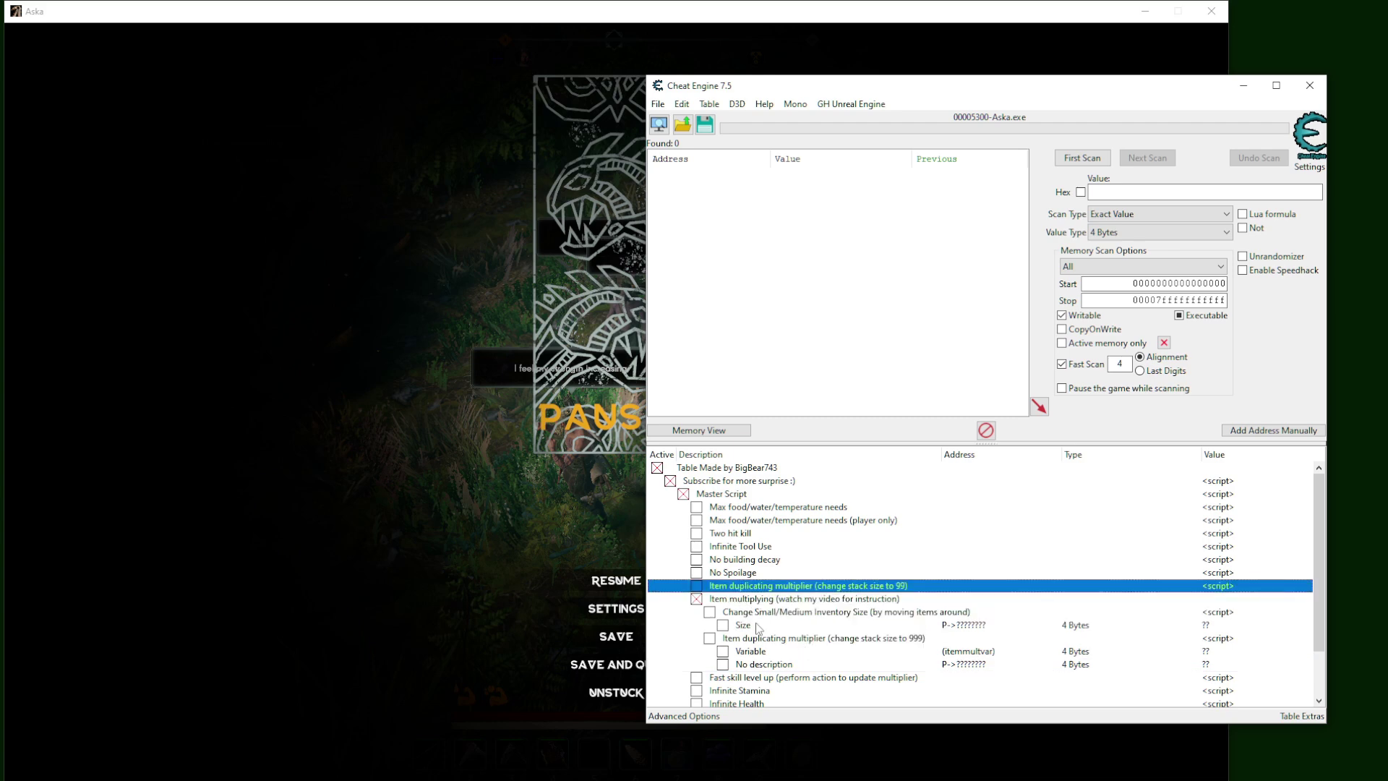
mouse_move(737, 620)
mouse_down()
mouse_move(726, 594)
mouse_move(738, 646)
mouse_up()
drag(744, 648, 745, 711)
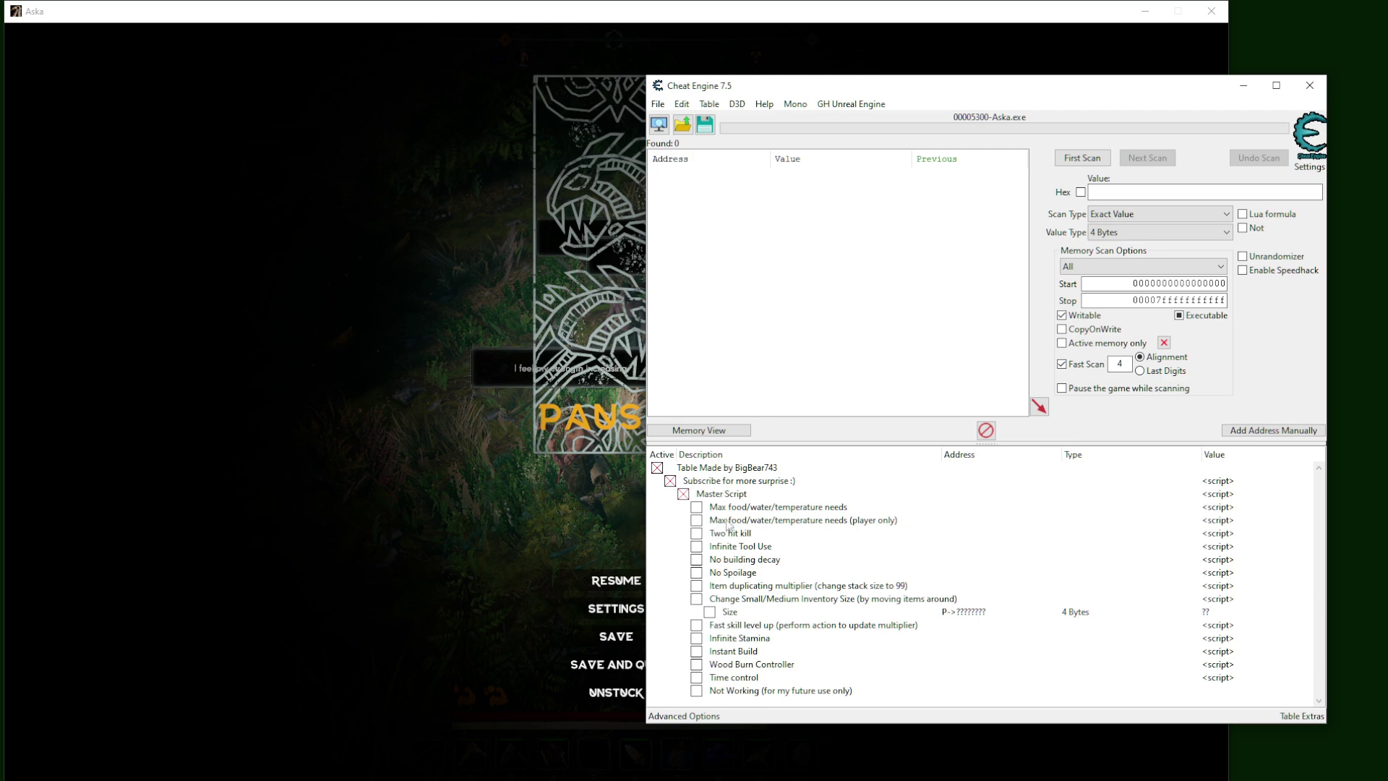
- Configure the Change Small/Medium Inventory Size script to hide its children when deactivated
right_click(739, 599)
mouse_move(859, 597)
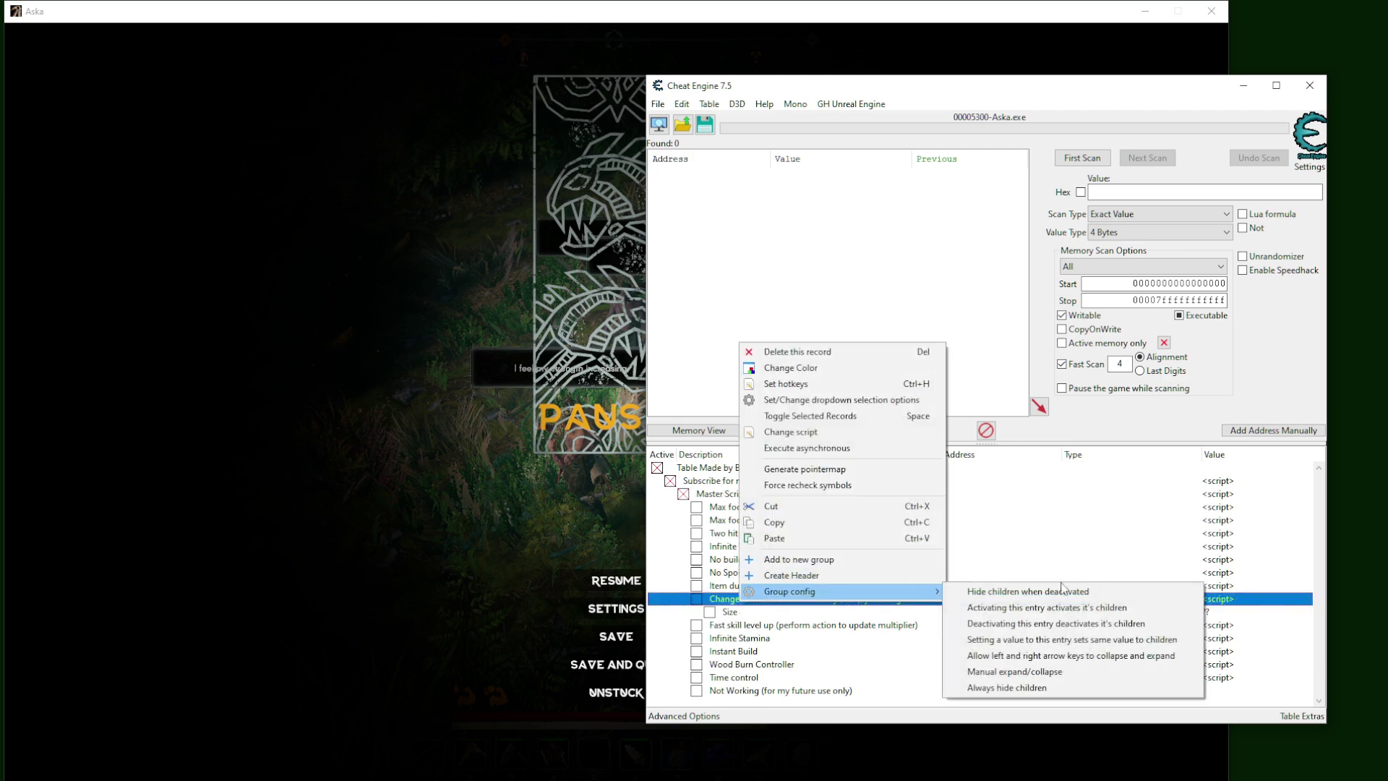
click(1062, 591)
- Compare the two Max food/water/temperature needs scripts, switching the general one on and back off
click(733, 508)
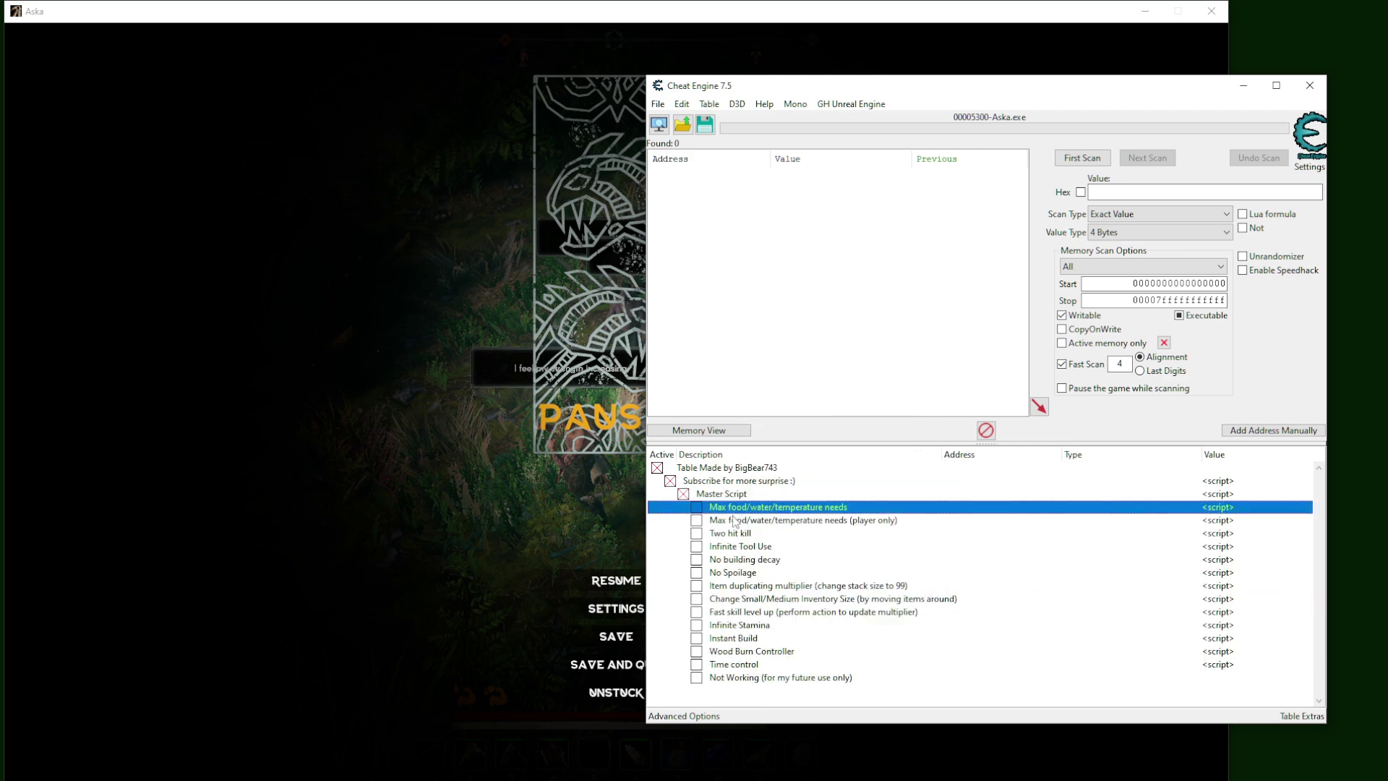
click(734, 521)
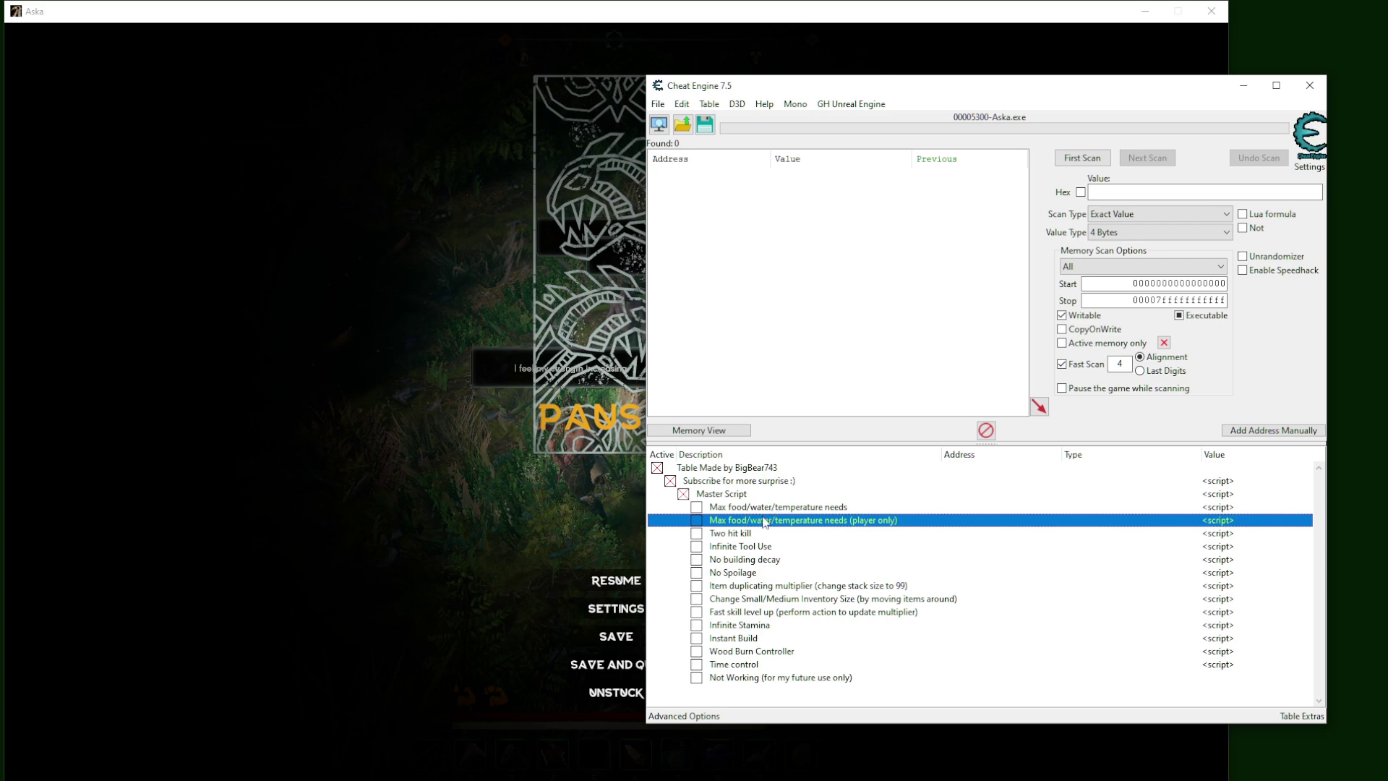
click(746, 509)
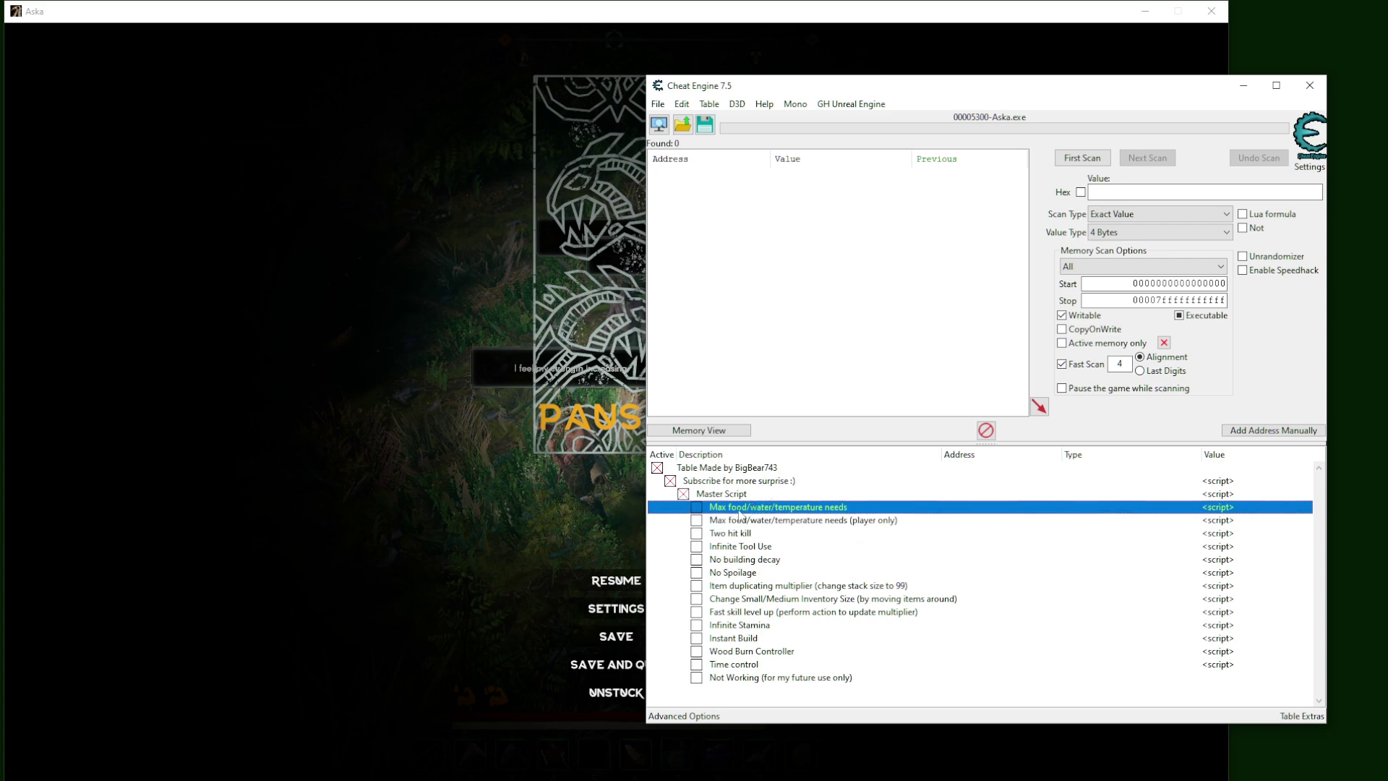
click(753, 521)
click(752, 512)
click(697, 509)
click(720, 521)
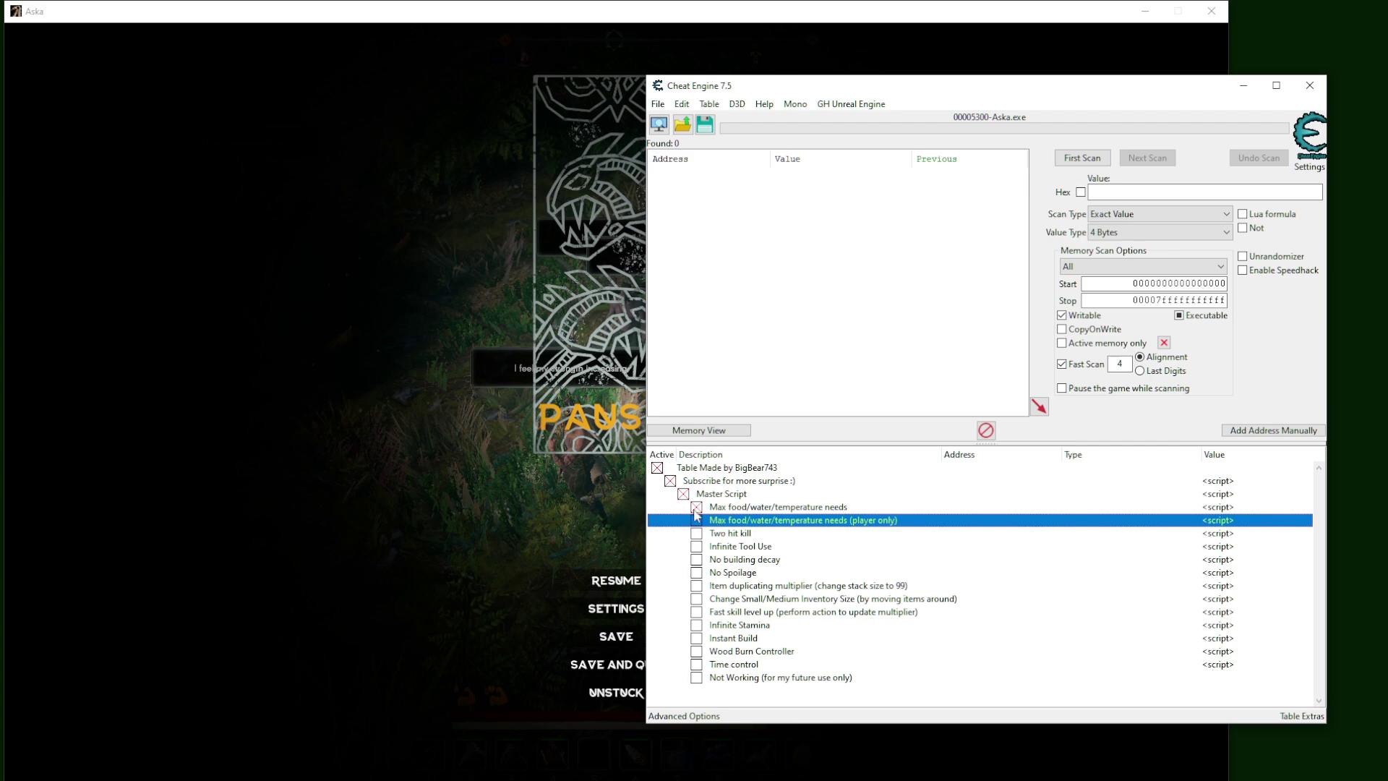
click(697, 509)
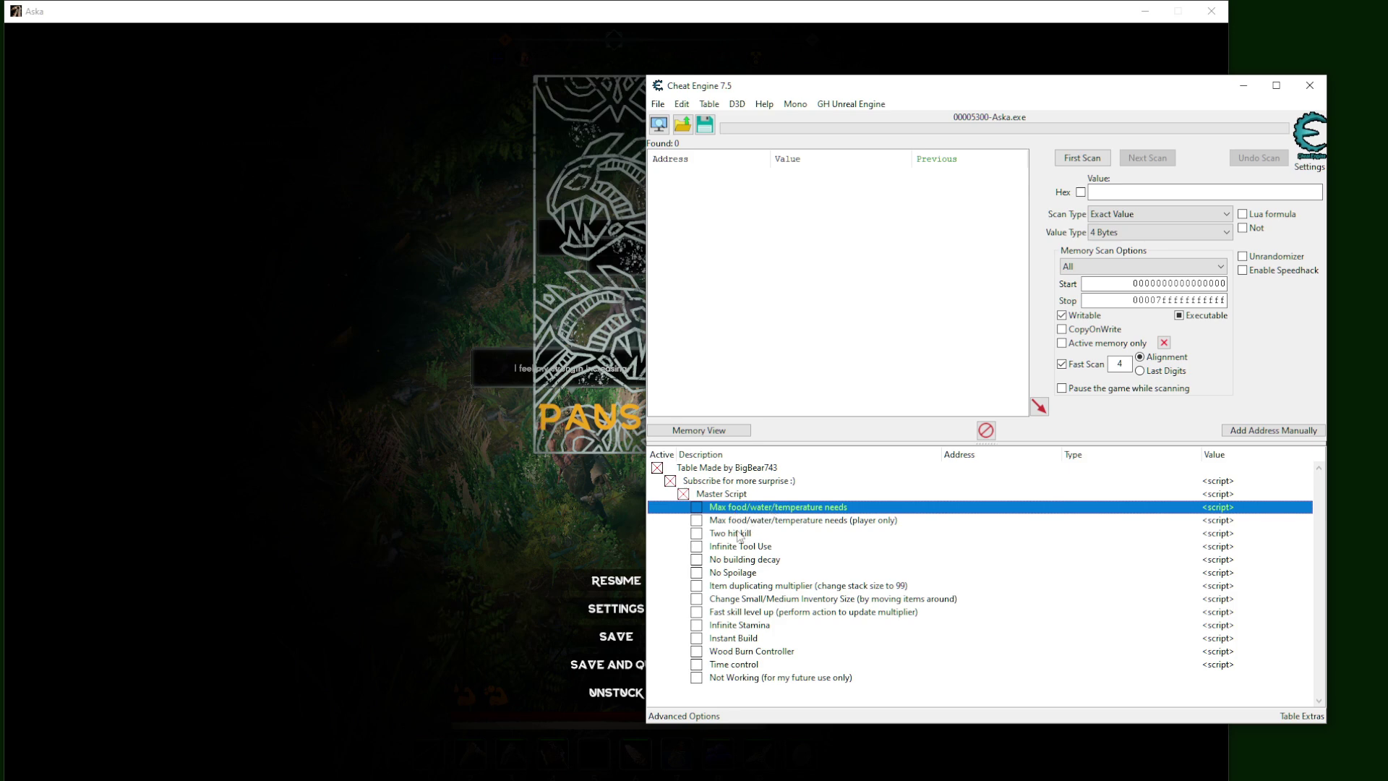
- Review the Two hit kill, Infinite Tool Use, No building decay and No Spoilage entries one by one
click(720, 535)
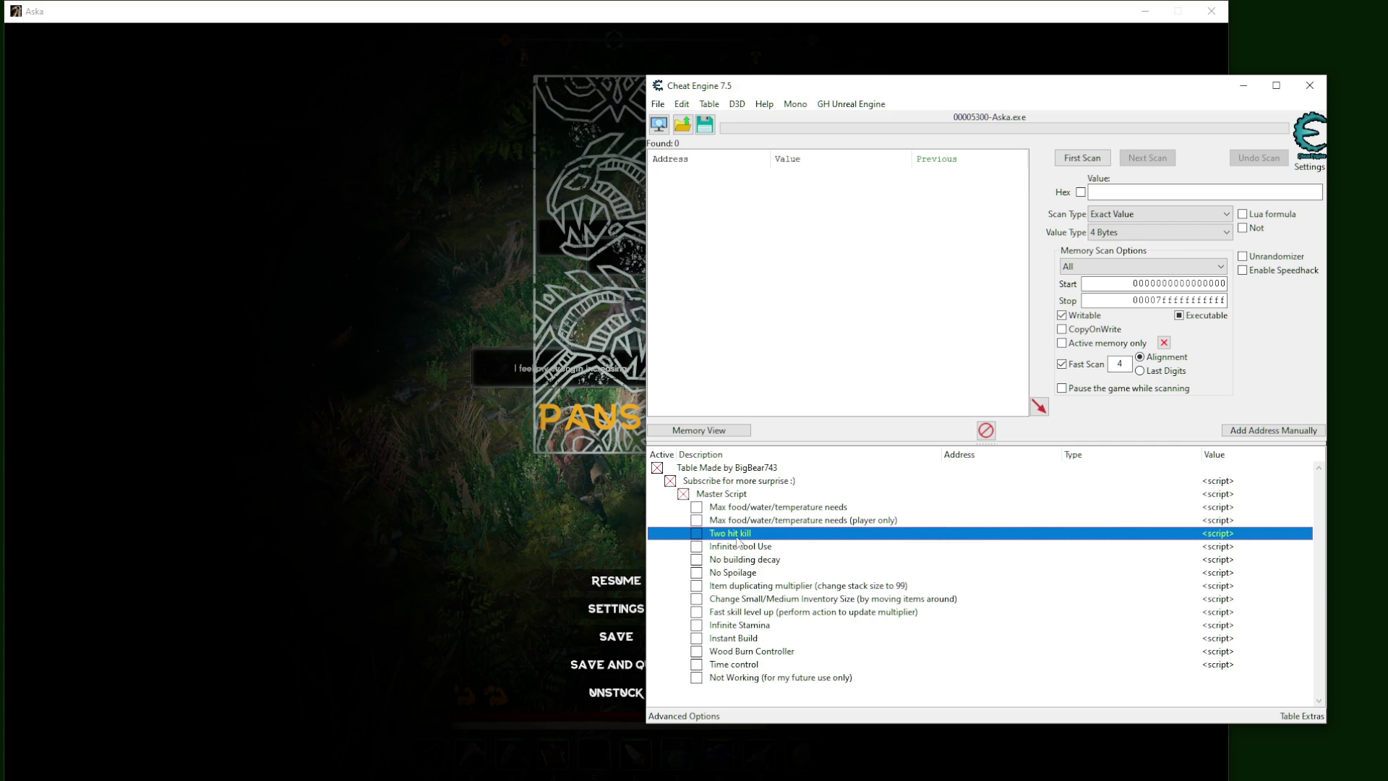
click(732, 551)
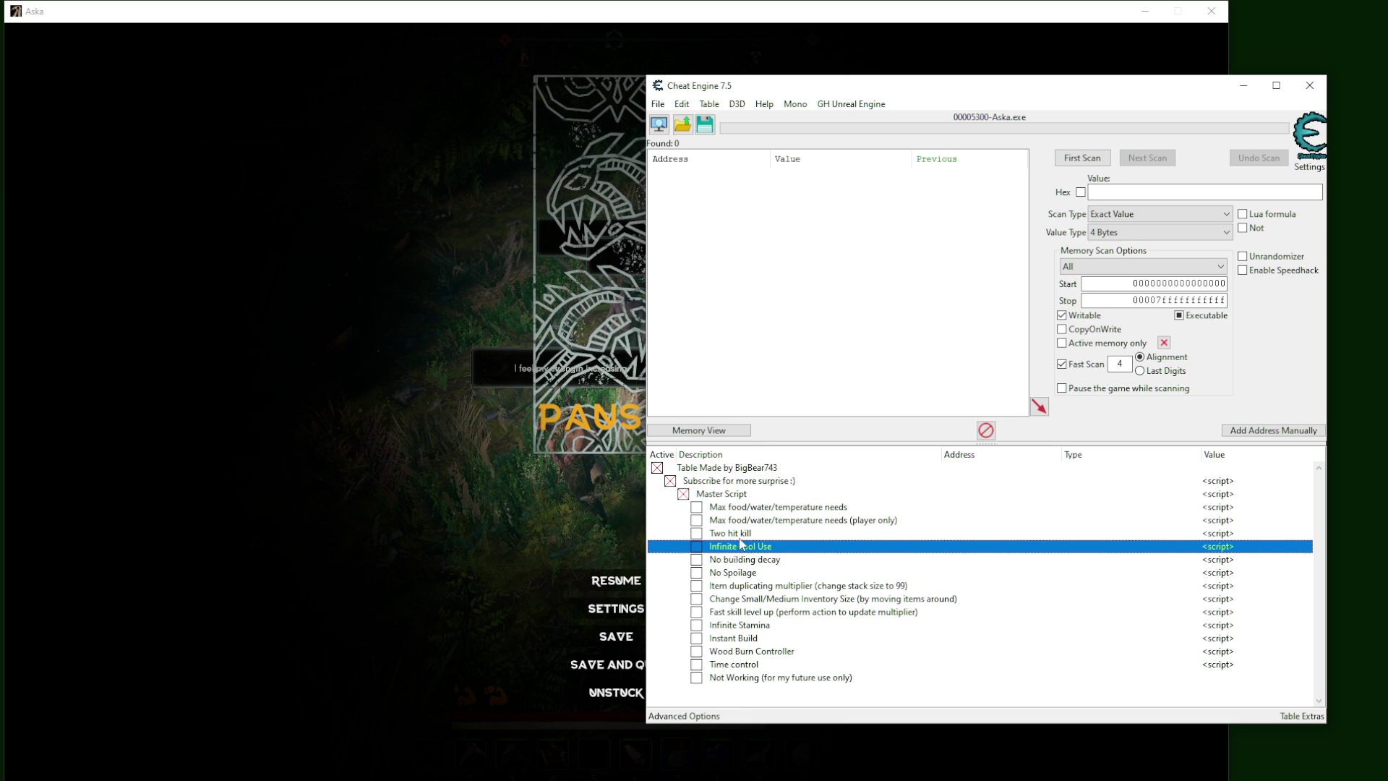
click(736, 561)
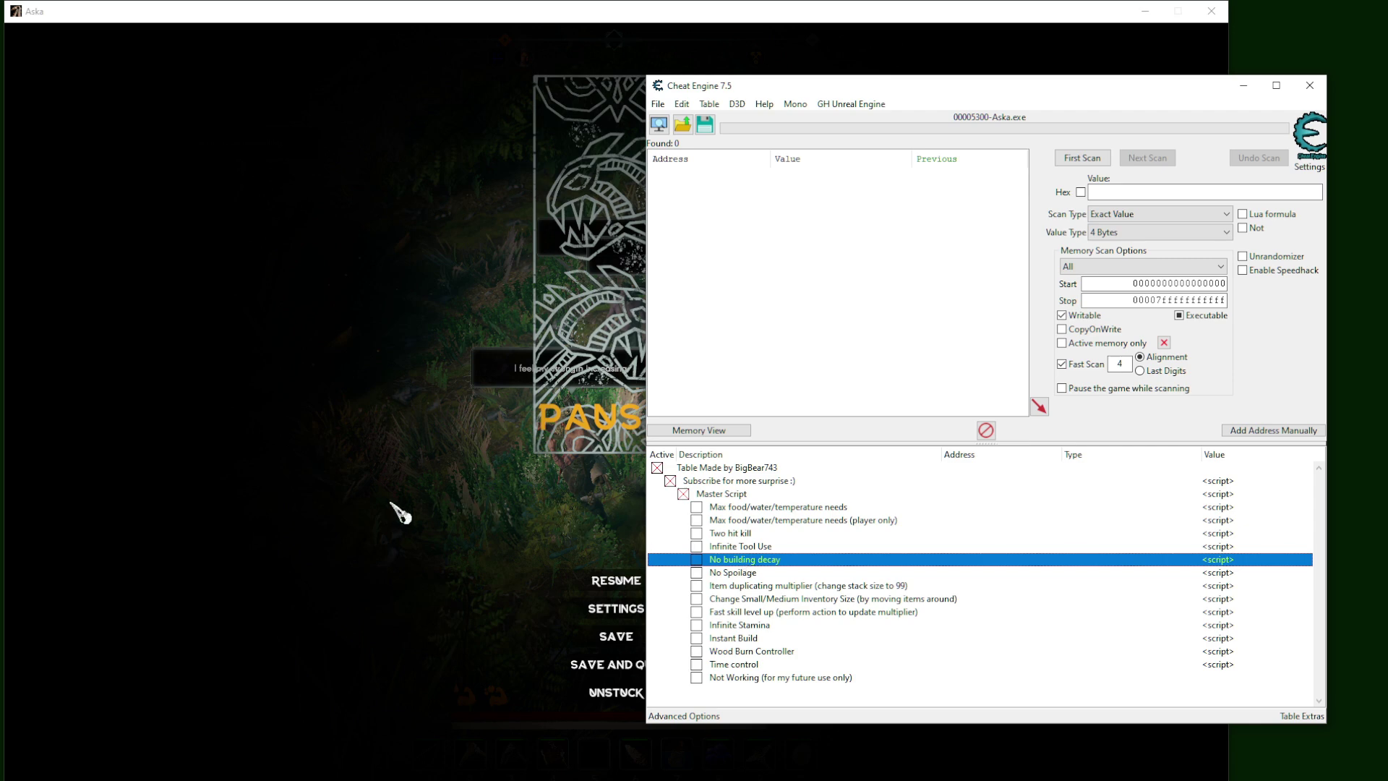
click(732, 572)
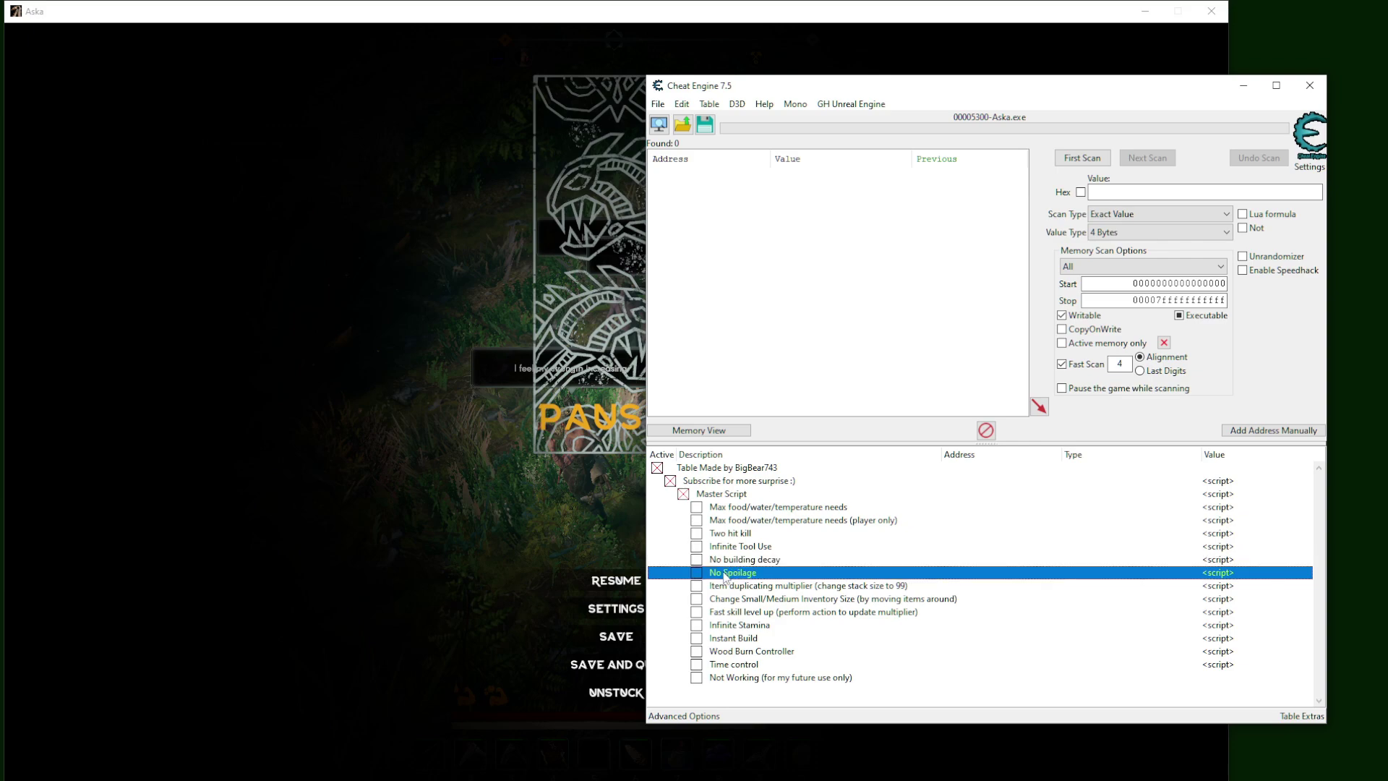
- Switch to the Aska game and examine the Wild Egg's durability in the character's inventory
click(488, 522)
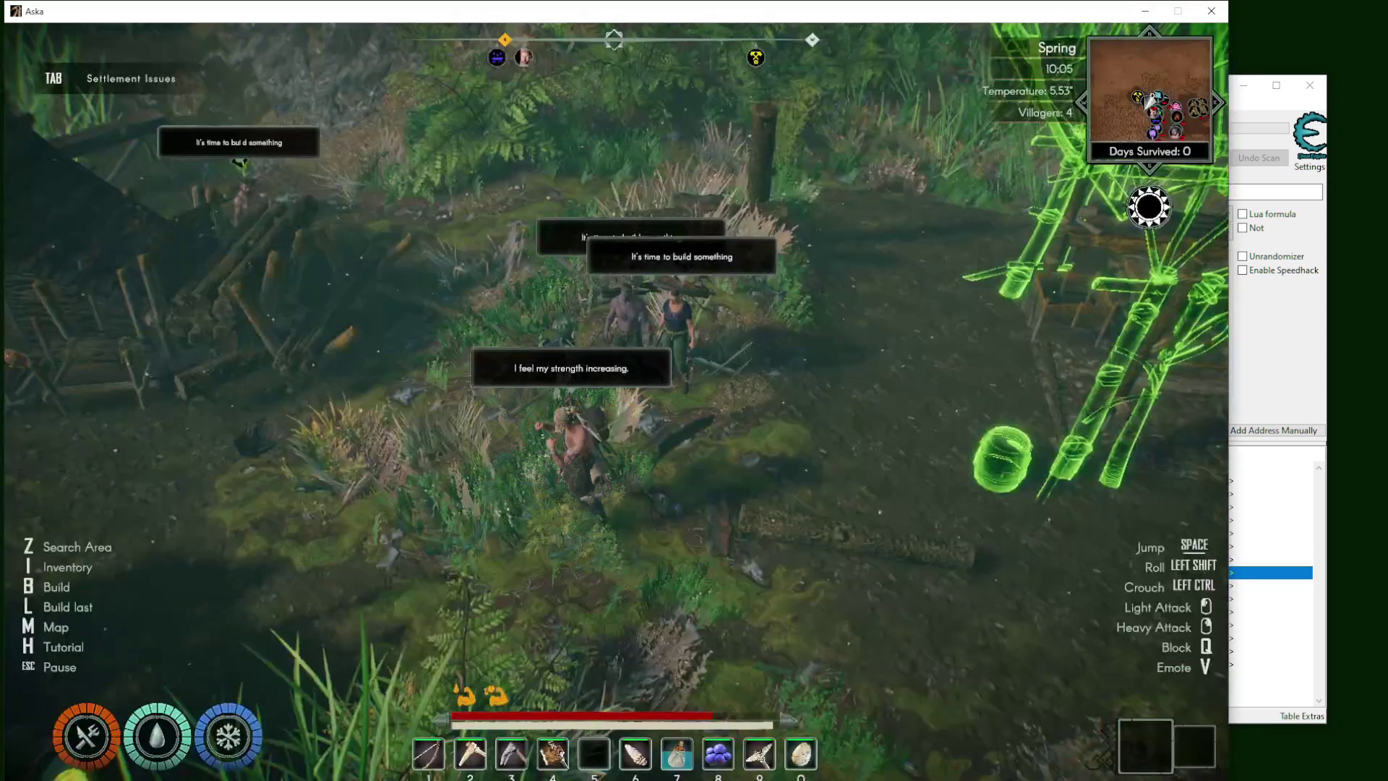
key(shift+w)
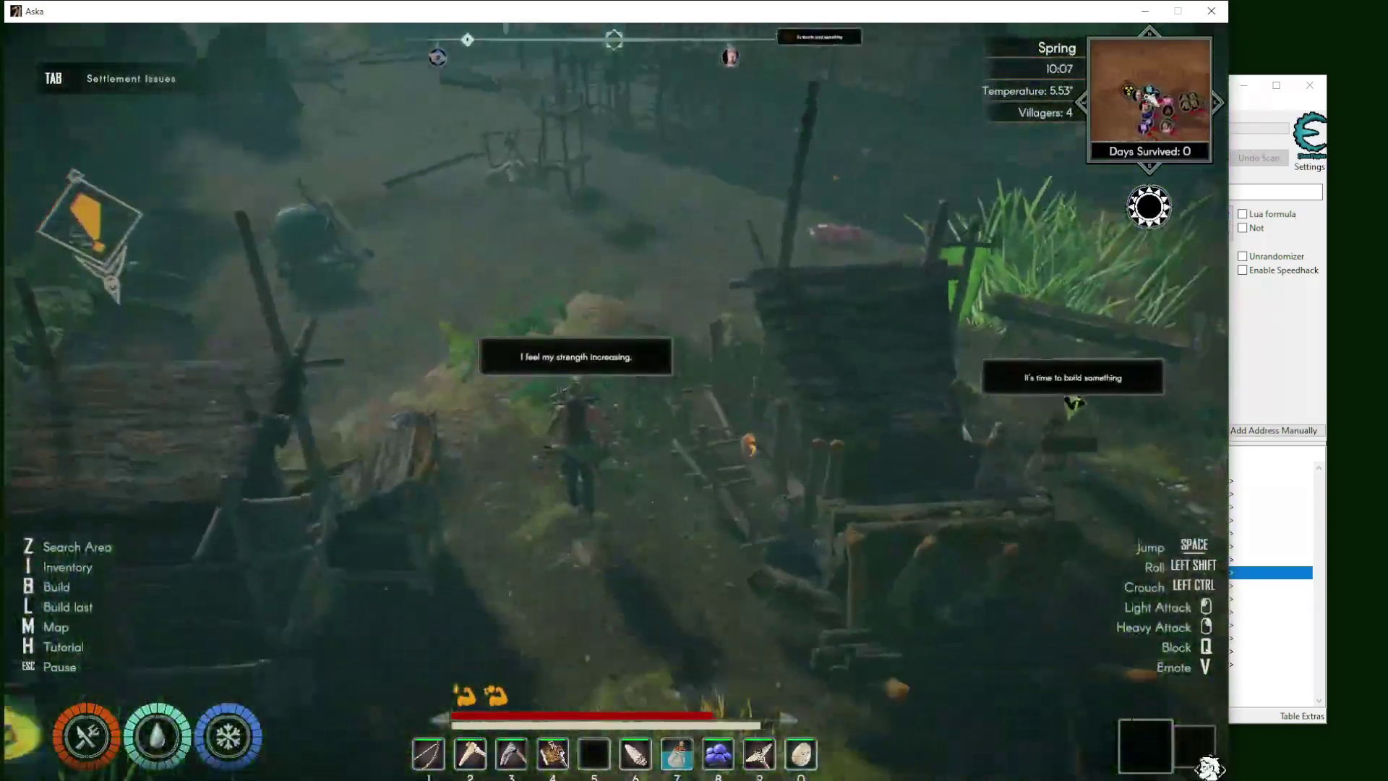
key(w)
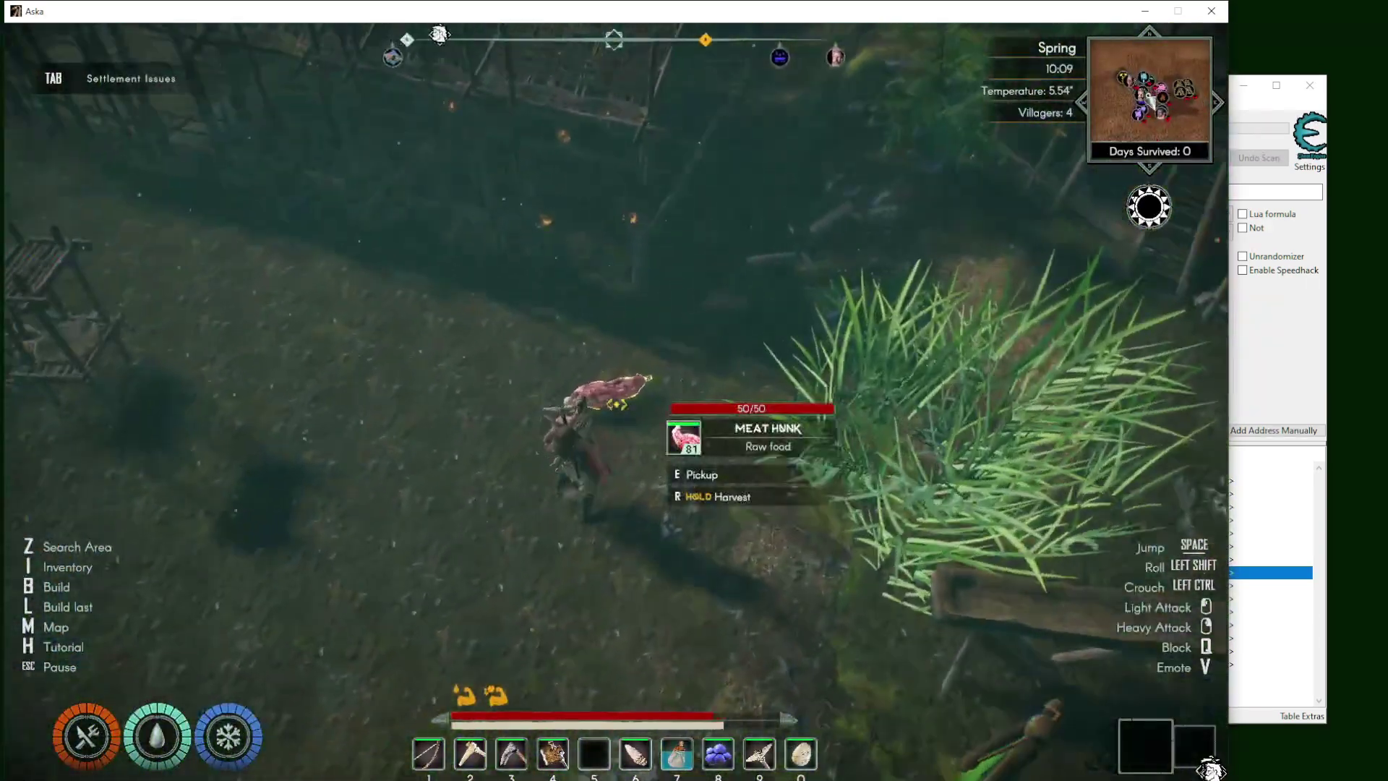
key(i)
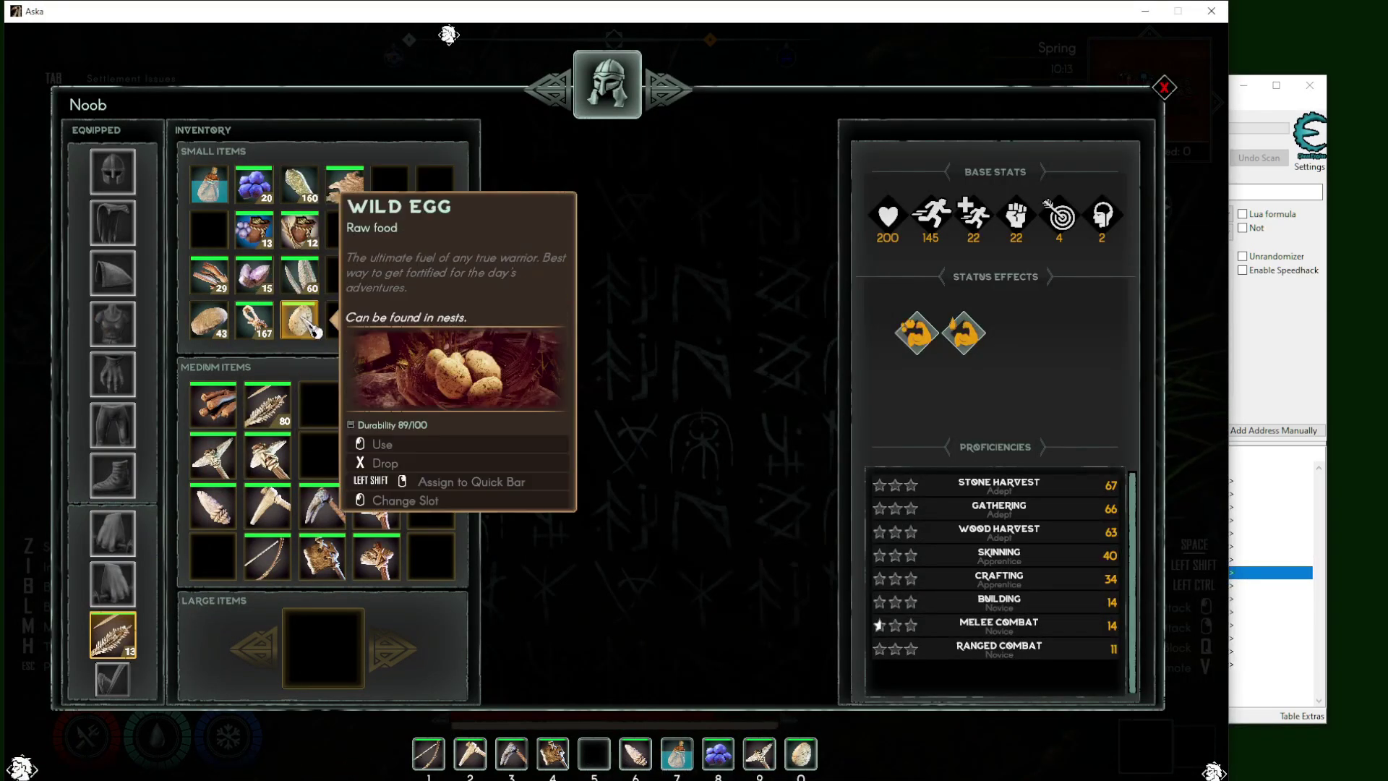
mouse_move(280, 337)
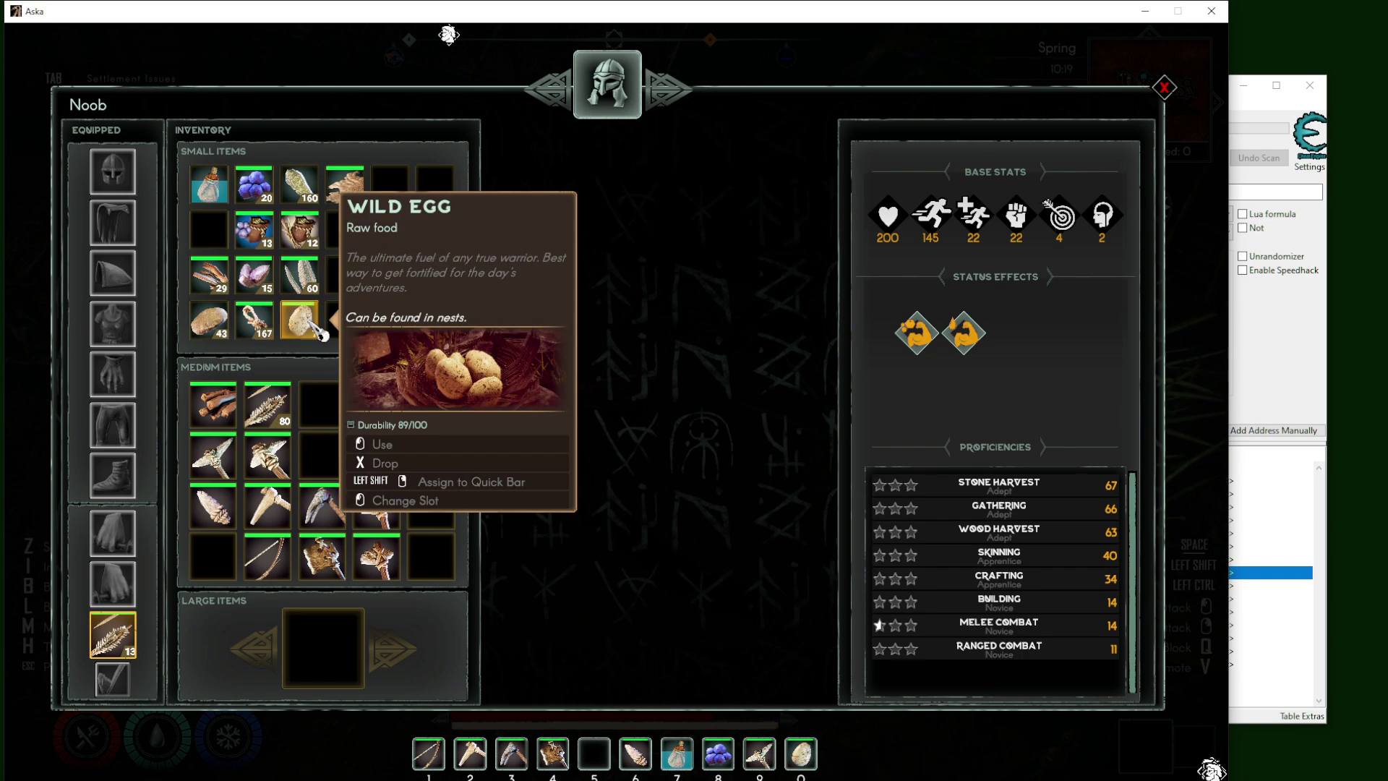
- Activate the No Spoilage script in Cheat Engine and recheck the Feathers and Wild Egg durability in the Aska inventory
key(alt+Tab)
click(695, 573)
click(570, 439)
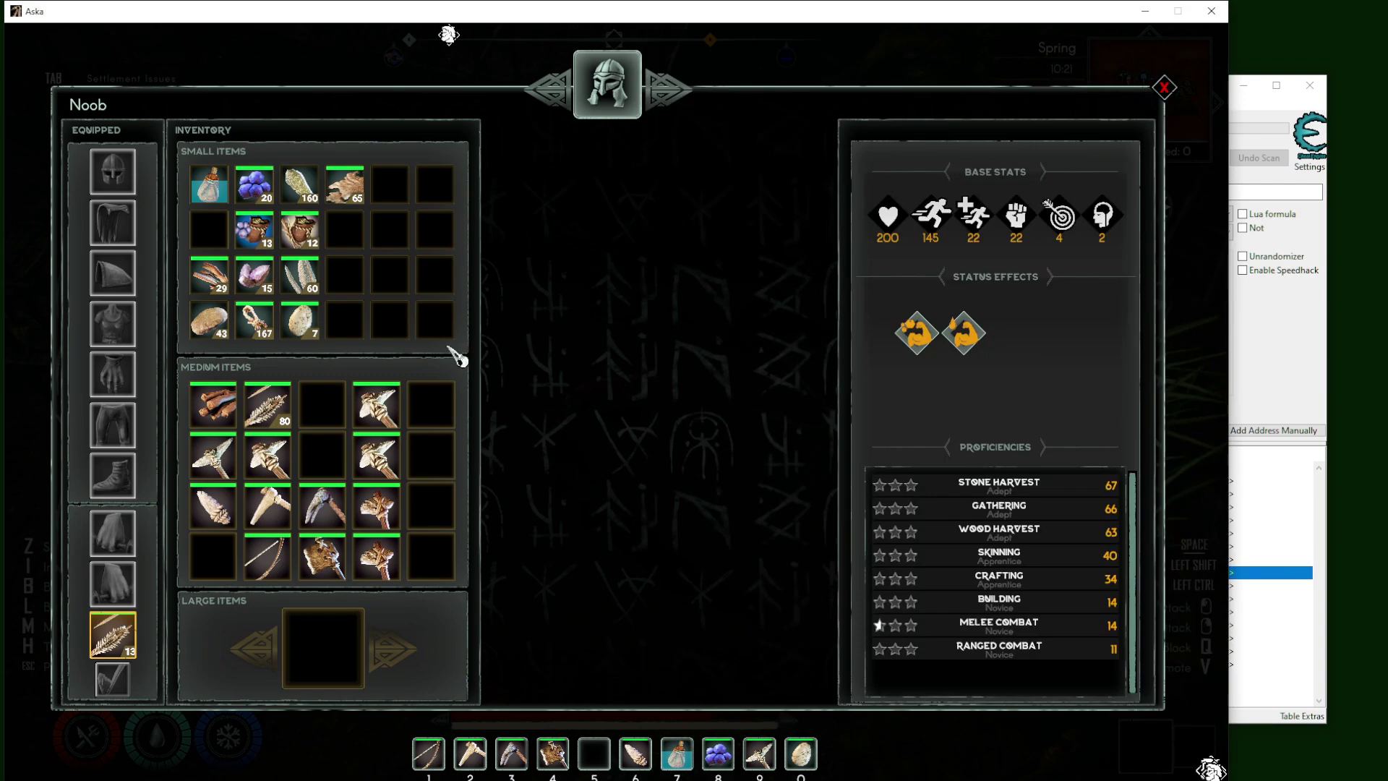
mouse_move(321, 282)
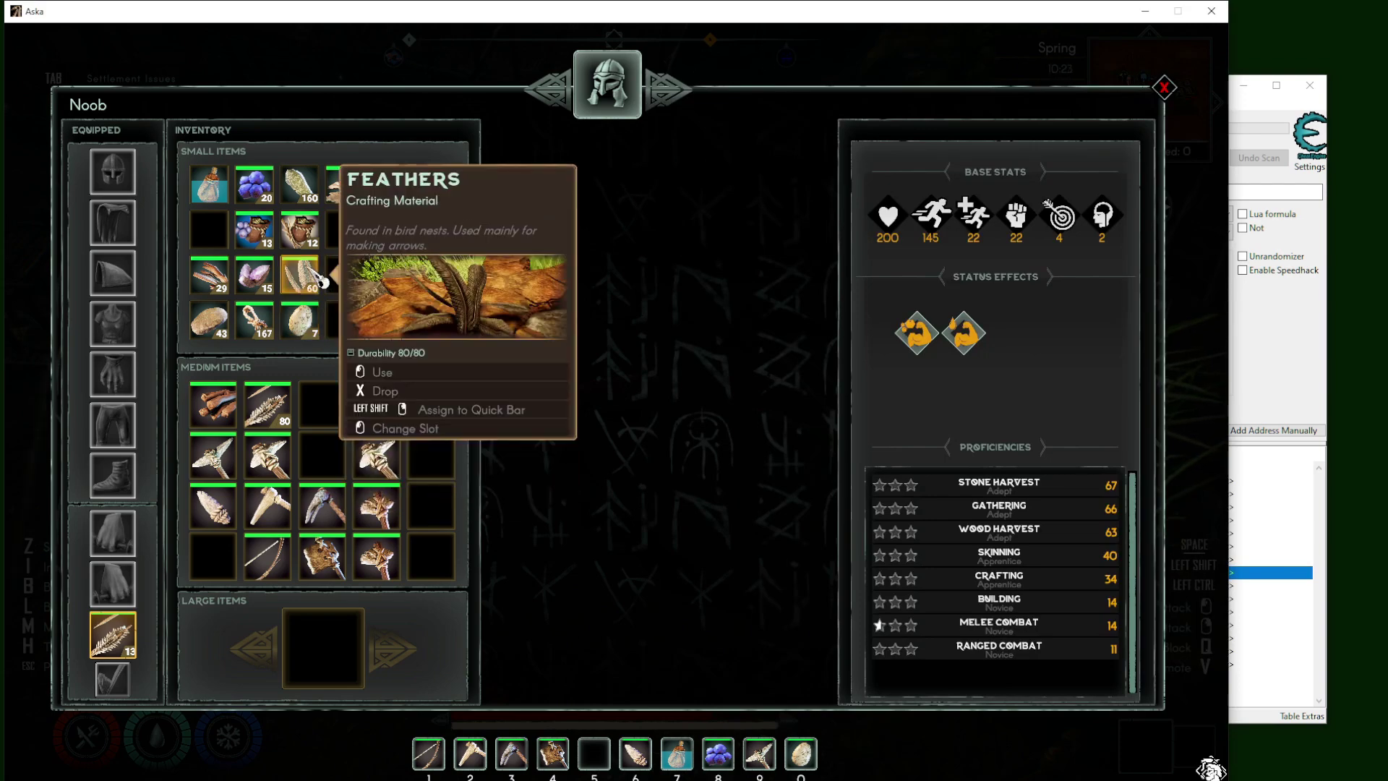
mouse_move(321, 334)
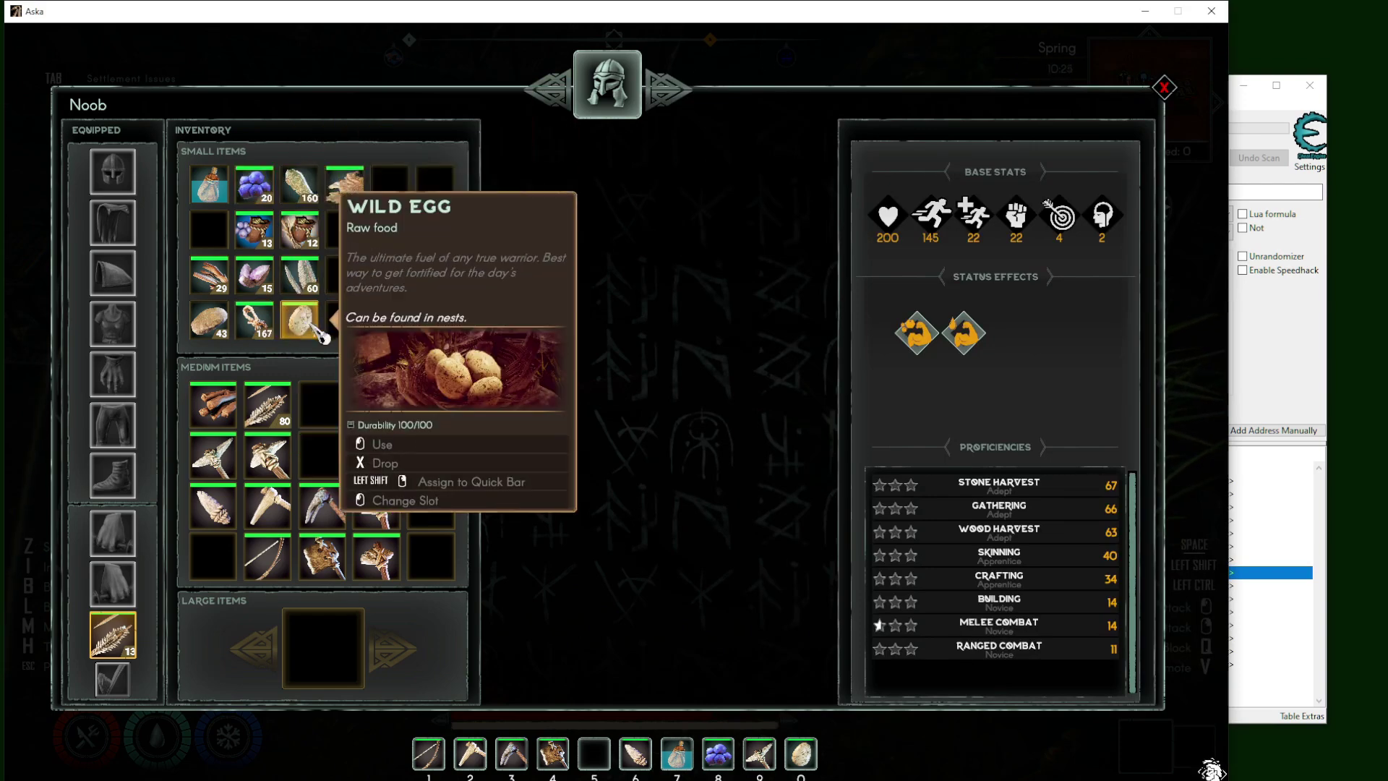
- Close the inventory, pause the game and deactivate the No Spoilage script in Cheat Engine
key(Escape)
key(Escape)
key(alt+Tab)
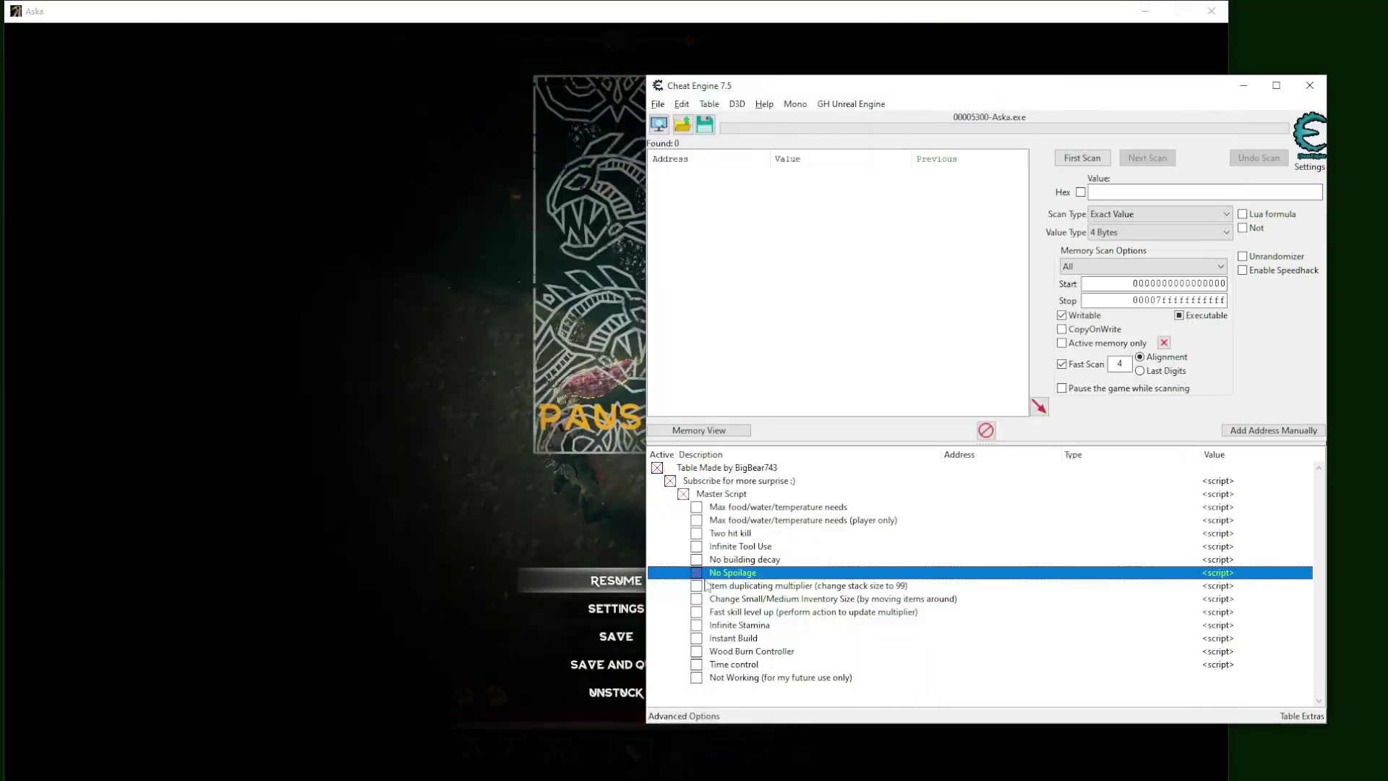
click(697, 572)
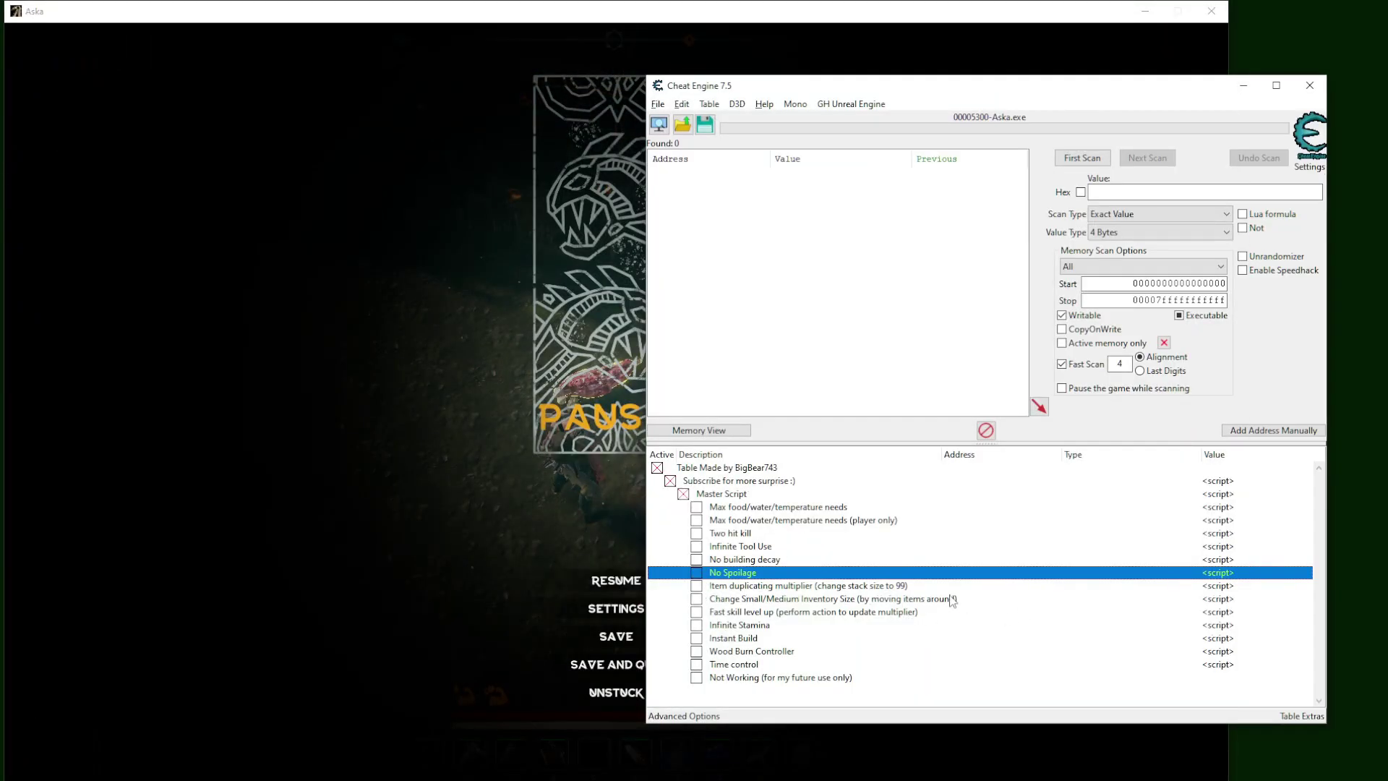
- Rename the duplicating multiplier entry to "Item duplicating multiplier (change stack size to 999)"
double_click(915, 587)
click(718, 400)
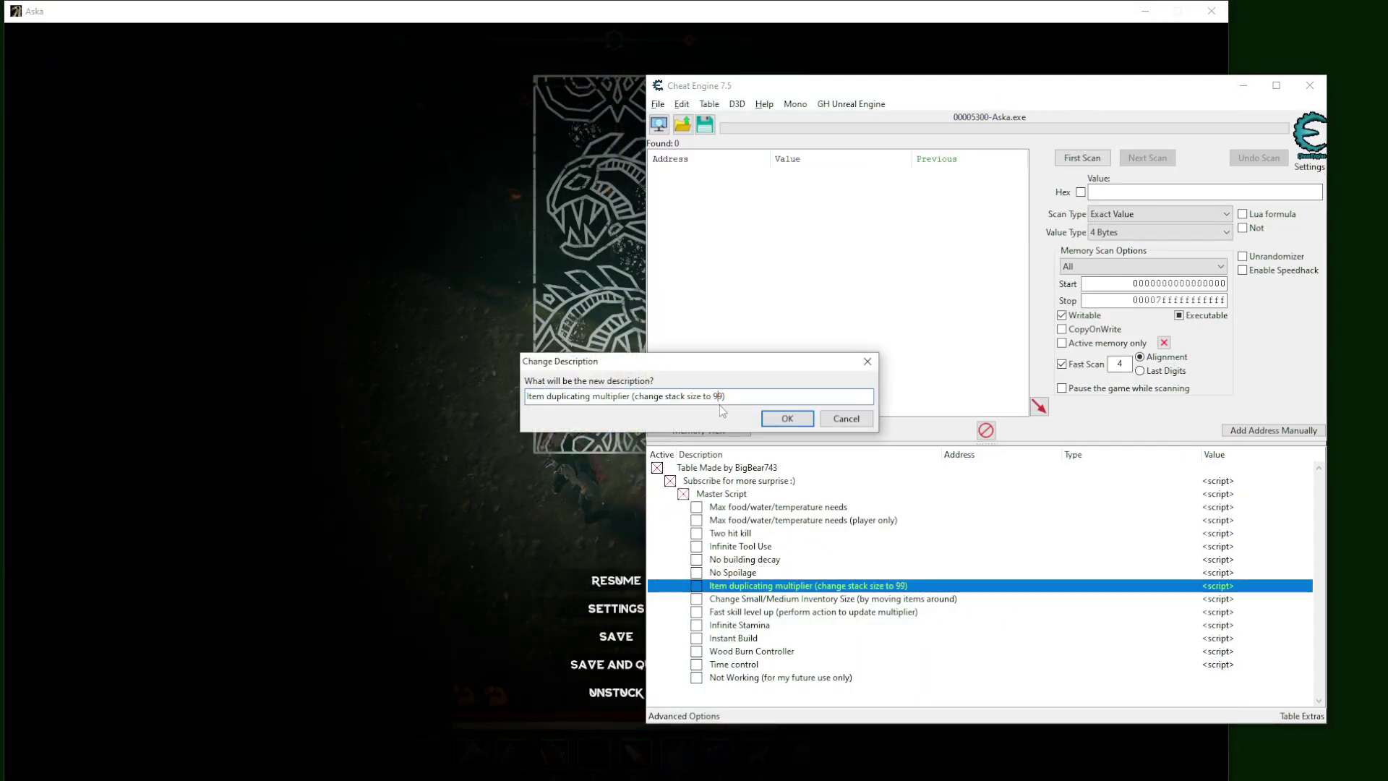
text(9)
key(Return)
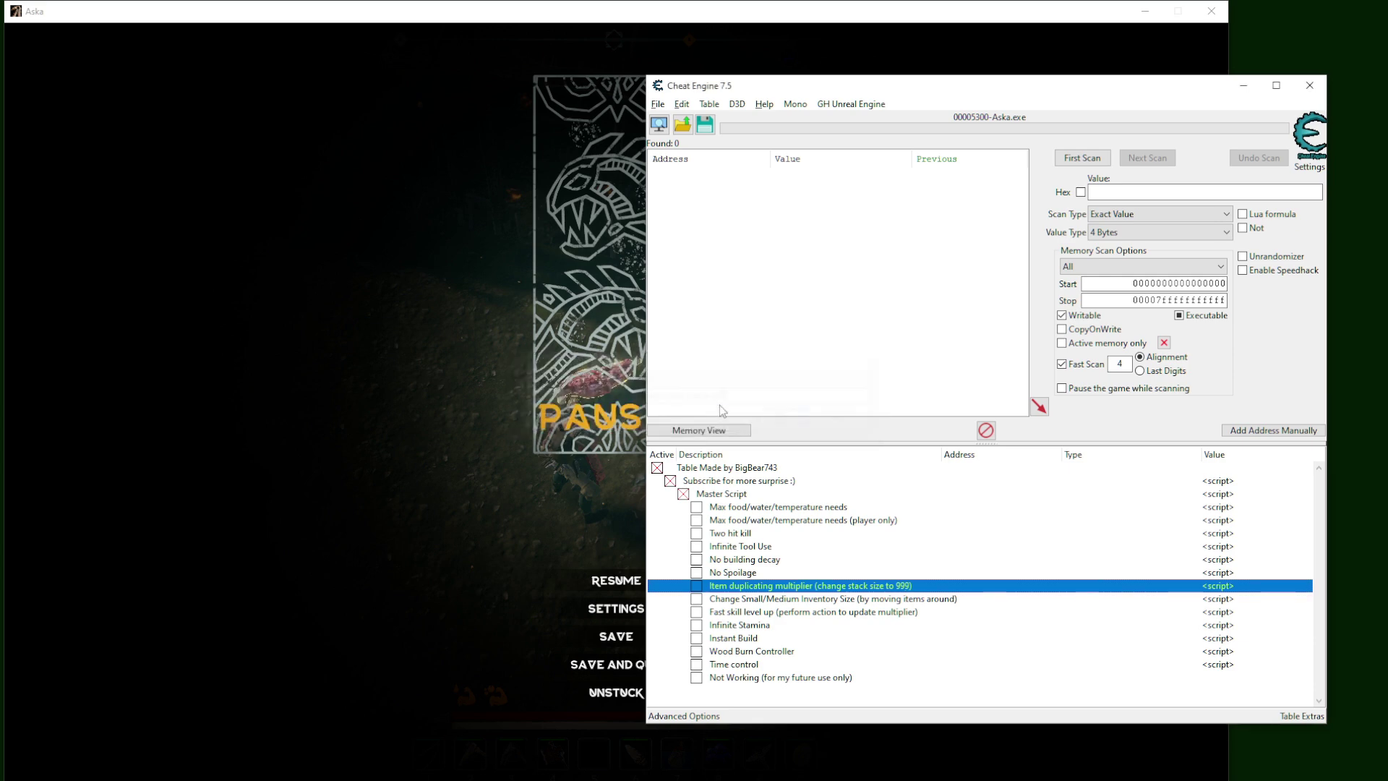
- Open the Item duplicating multiplier script and update the stack-size comment on line 66 to "change 999 to whatever number you like"
double_click(1222, 586)
scroll(336, 469, down, 15)
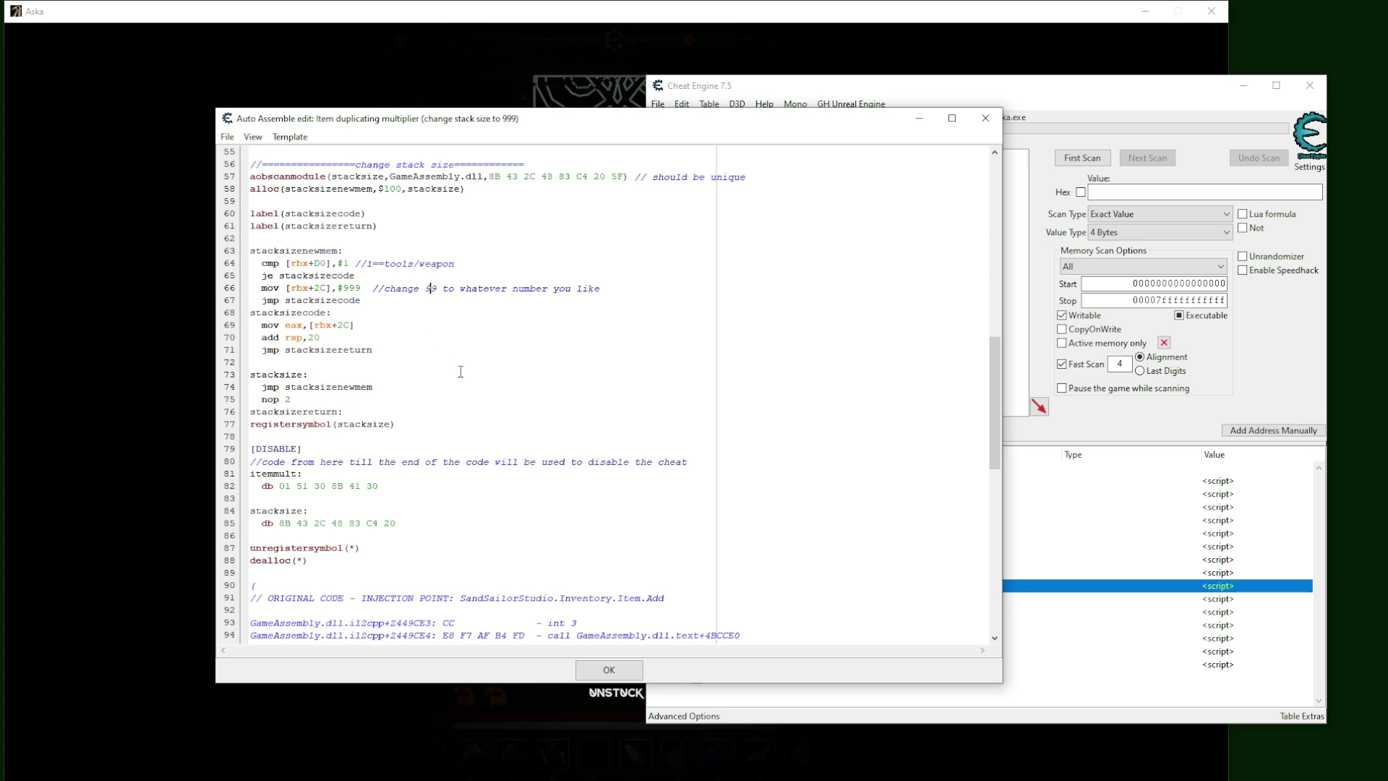
text(9)
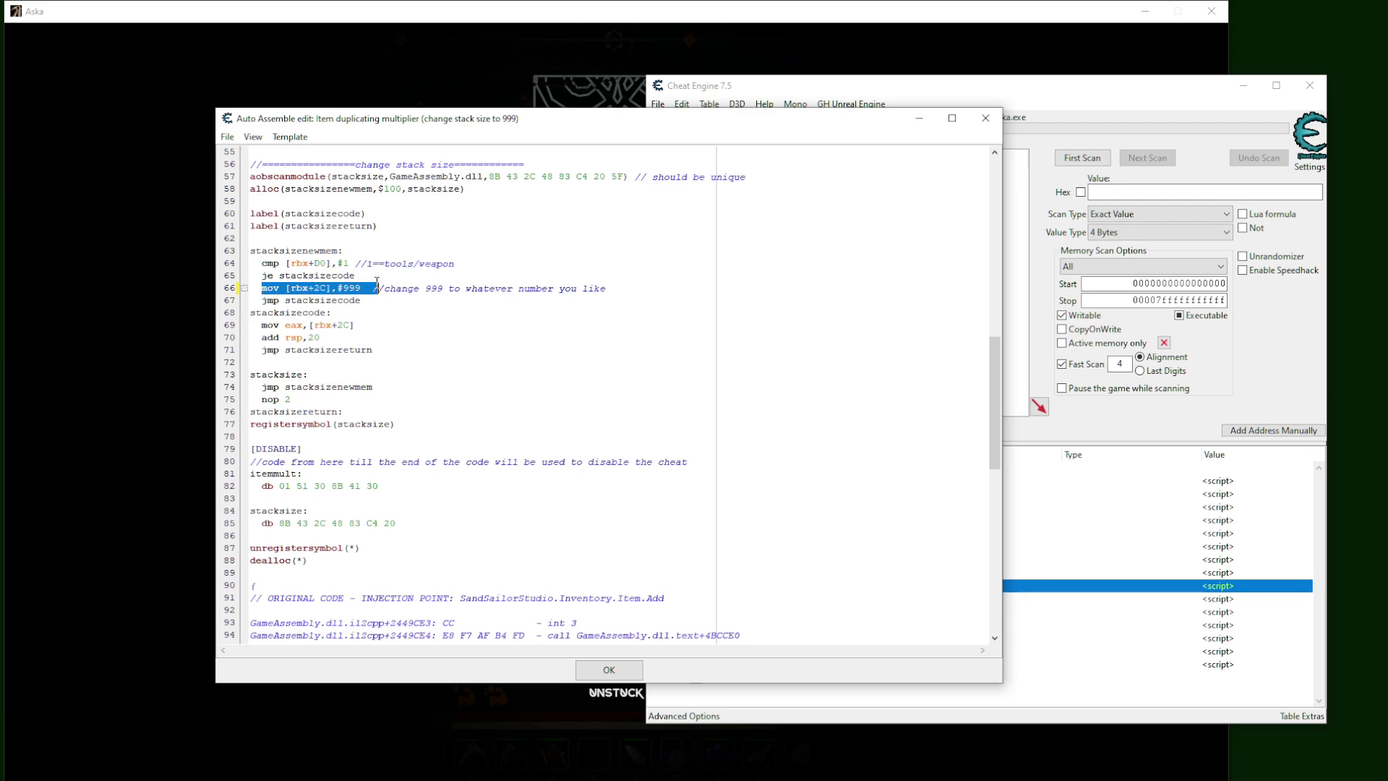
click(350, 288)
- Resume the paused Aska game, activate the Item duplicating multiplier script in Cheat Engine and return to the game
click(158, 340)
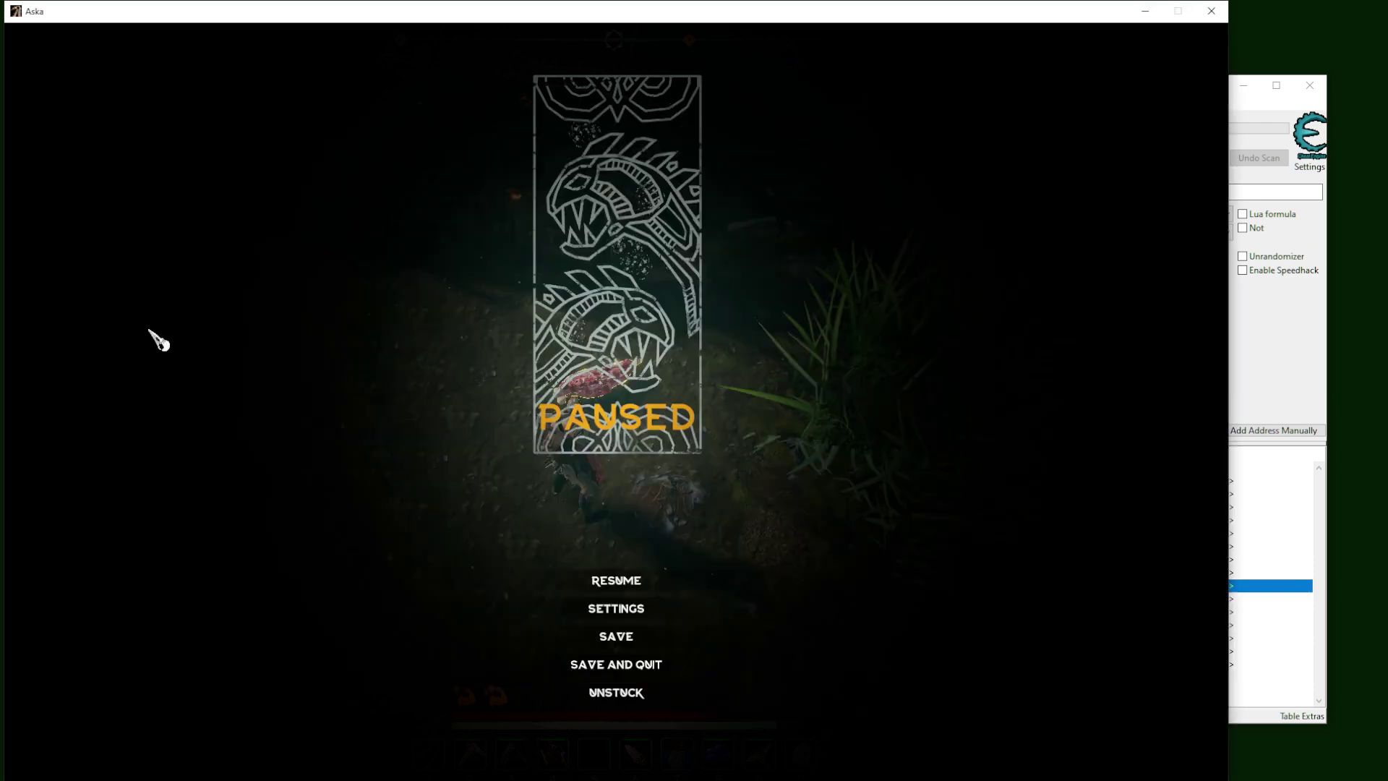
key(Escape)
key(alt+Tab)
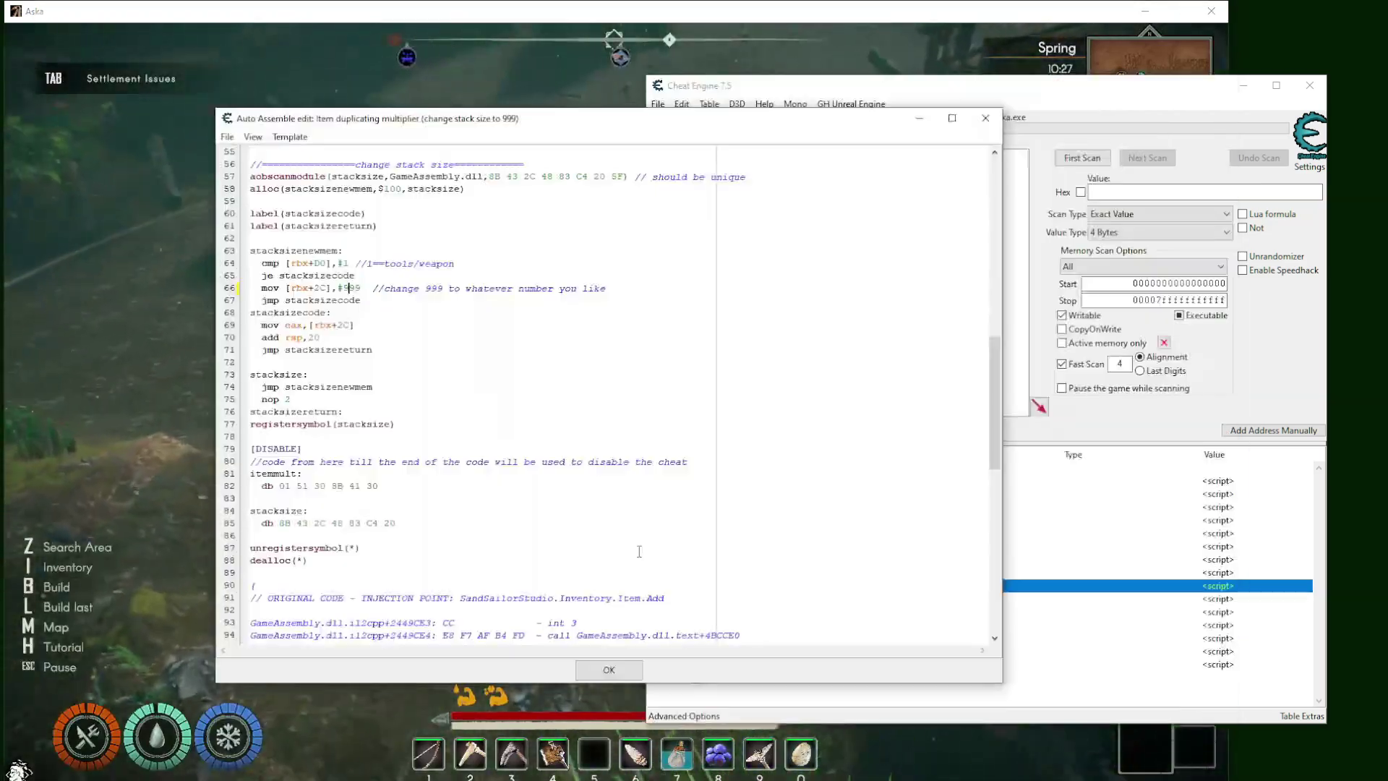
click(1085, 585)
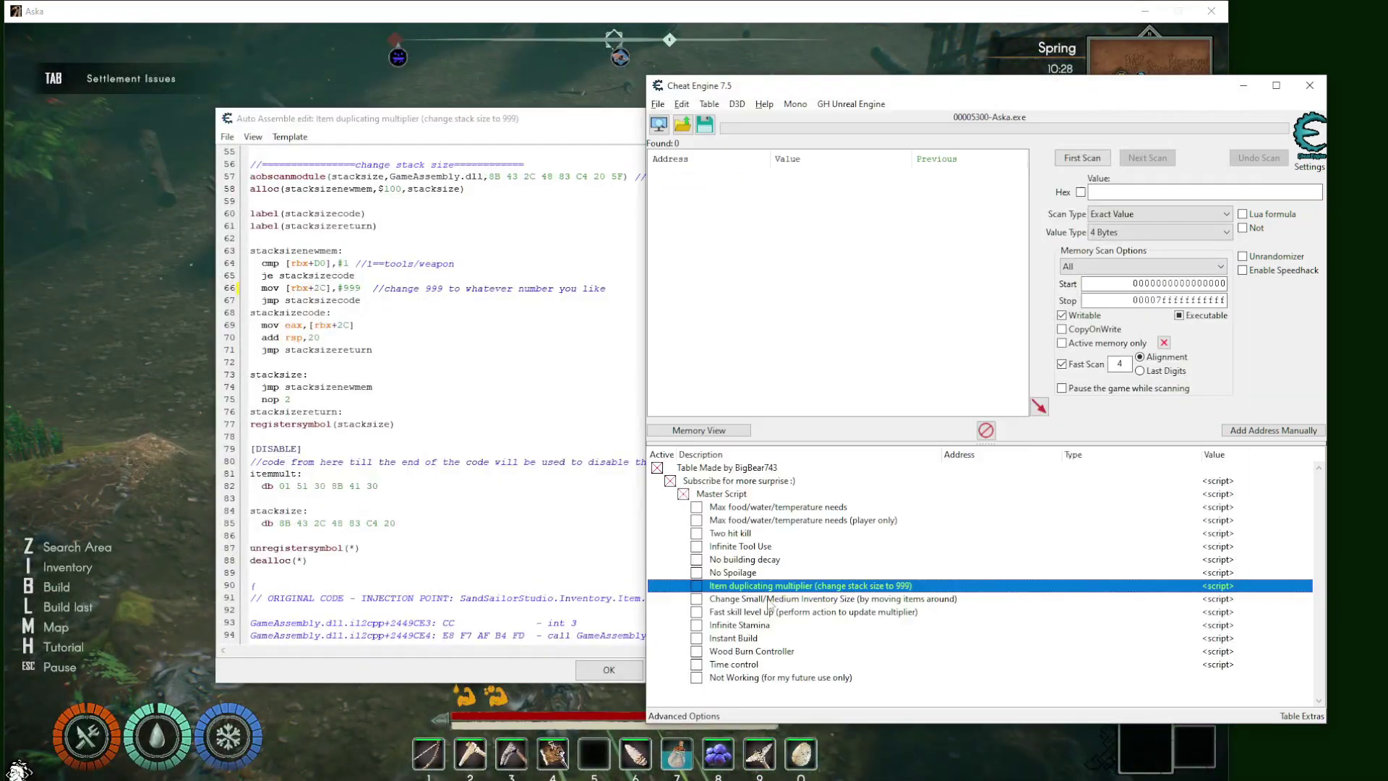
click(697, 589)
key(alt+Tab)
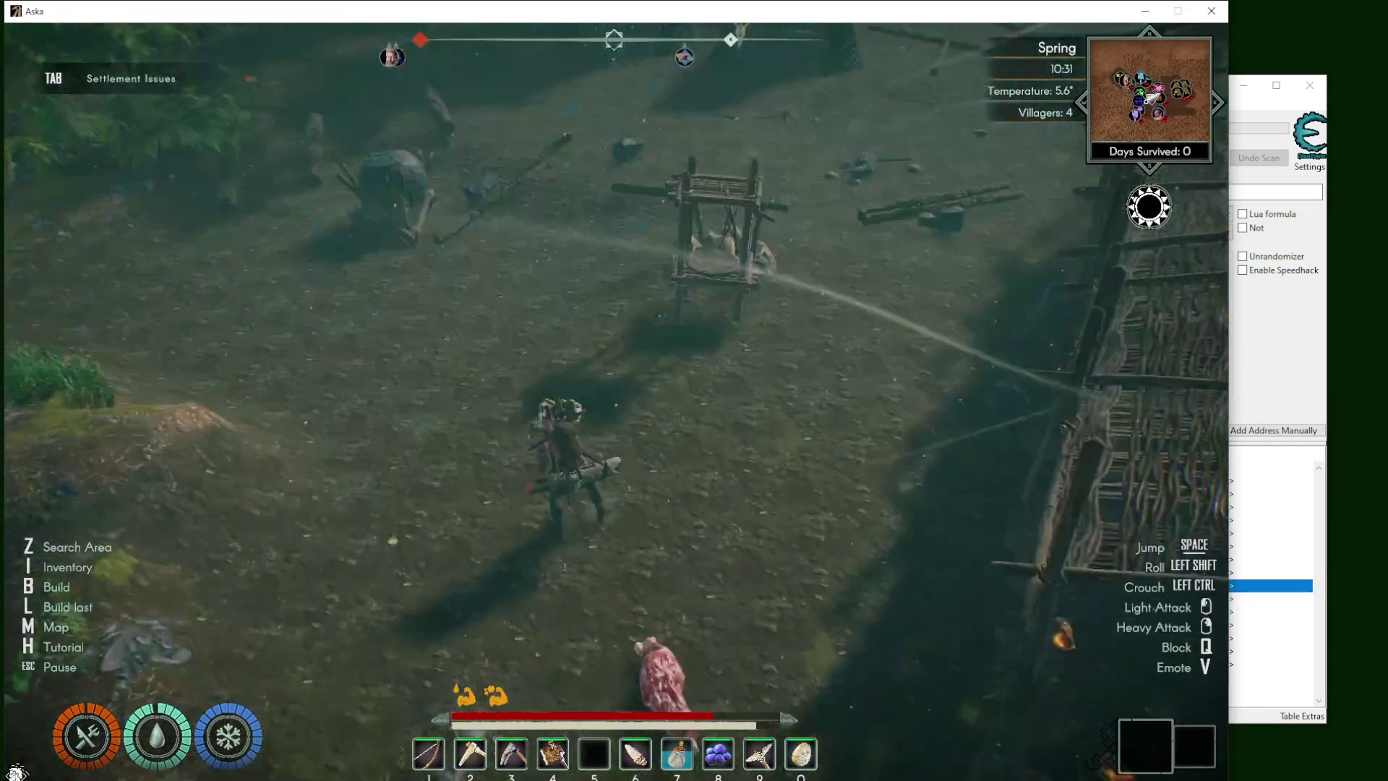
- Search the area in Aska, pick up the Meat Hunk and check its stack in the inventory's large slot
key(z)
key(w)
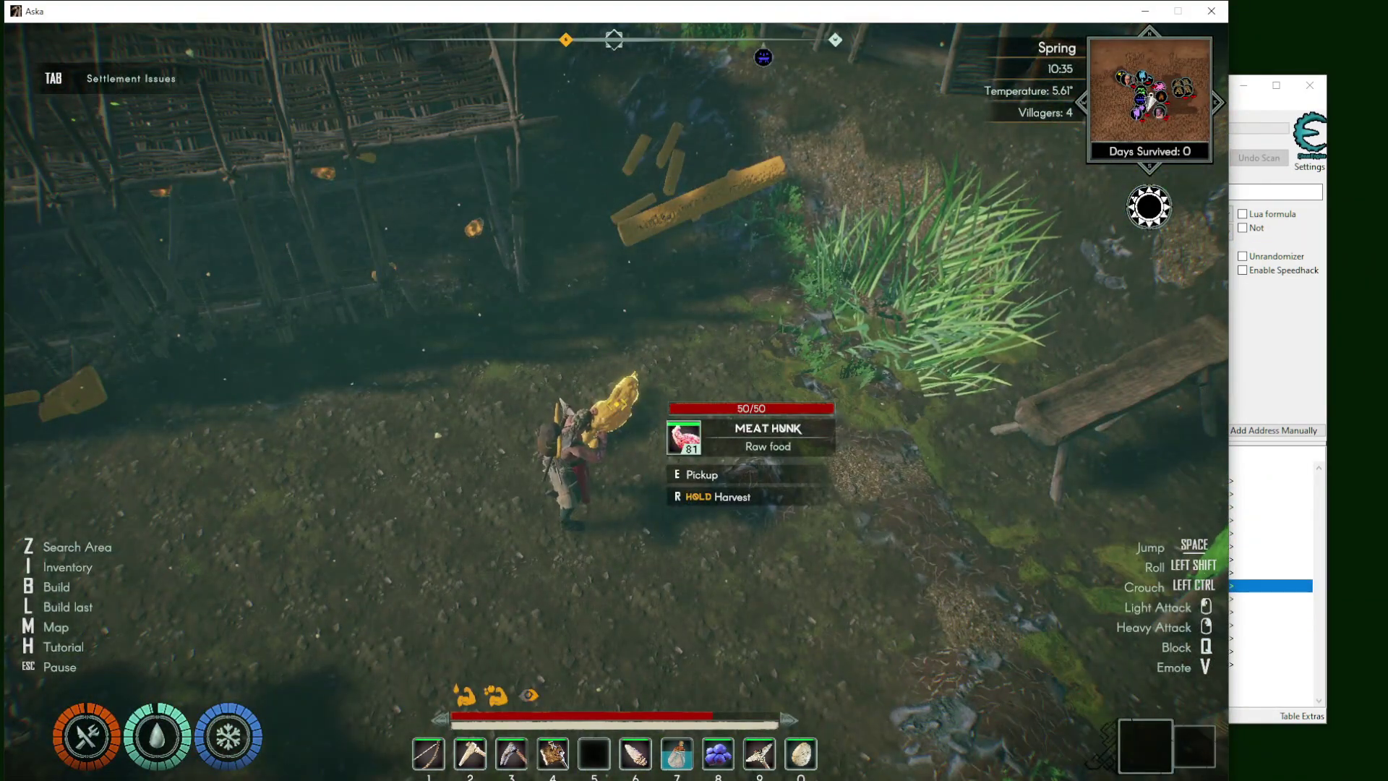
key(e)
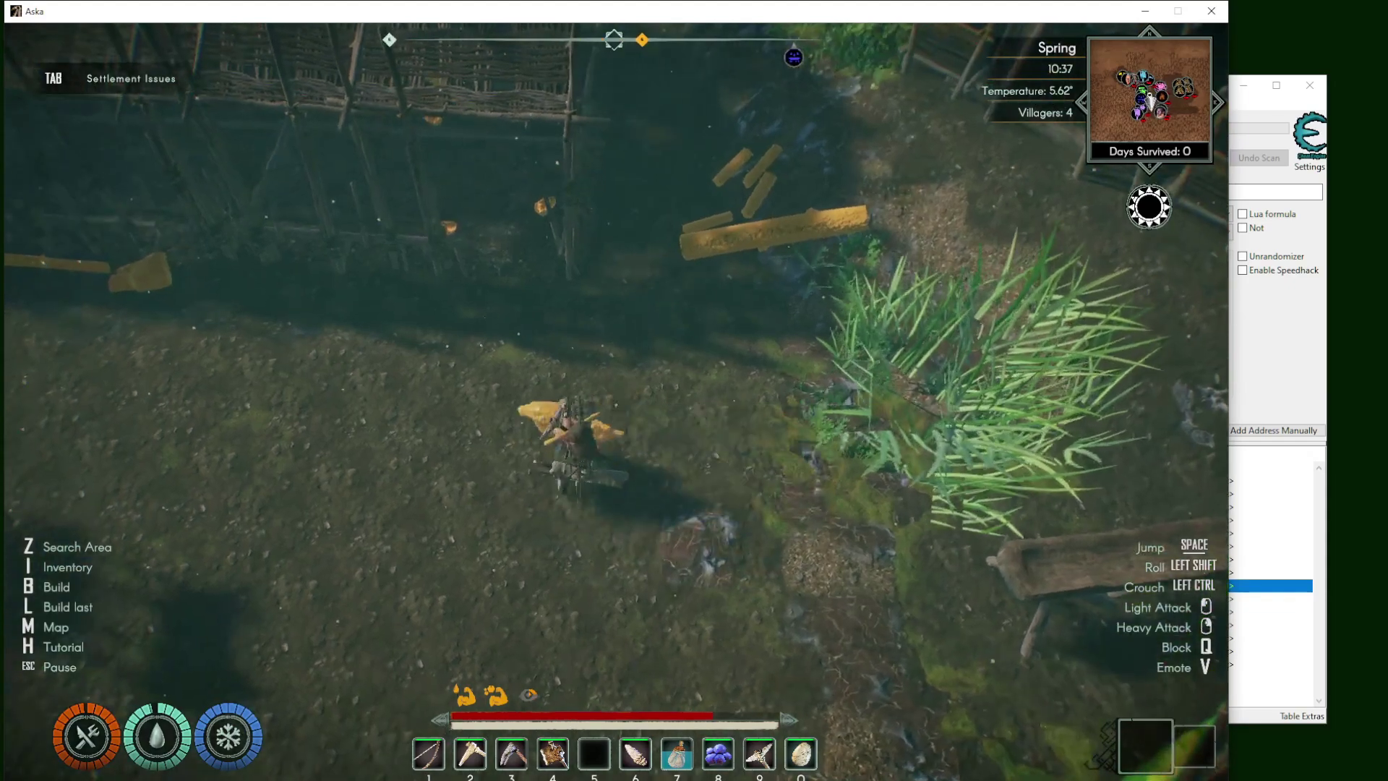
key(i)
mouse_move(303, 678)
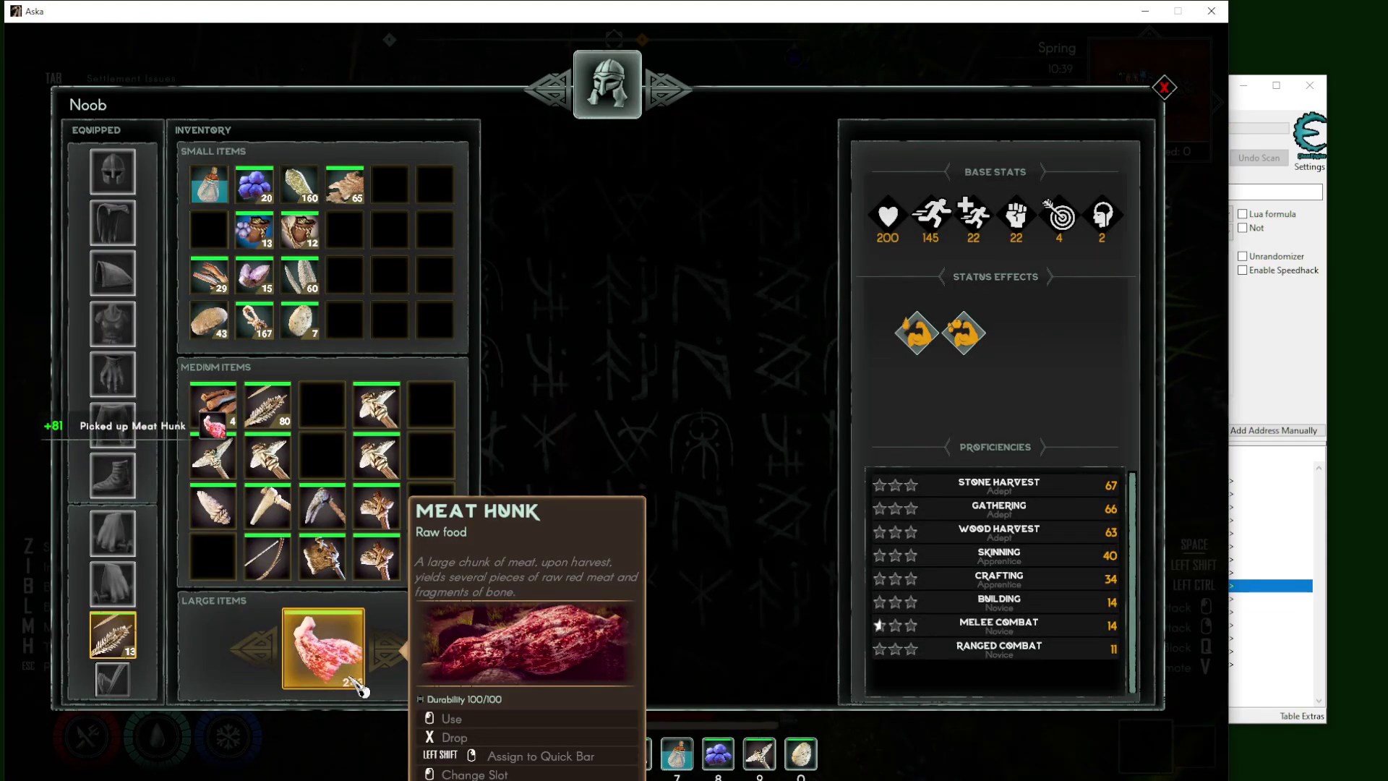
key(alt+Tab)
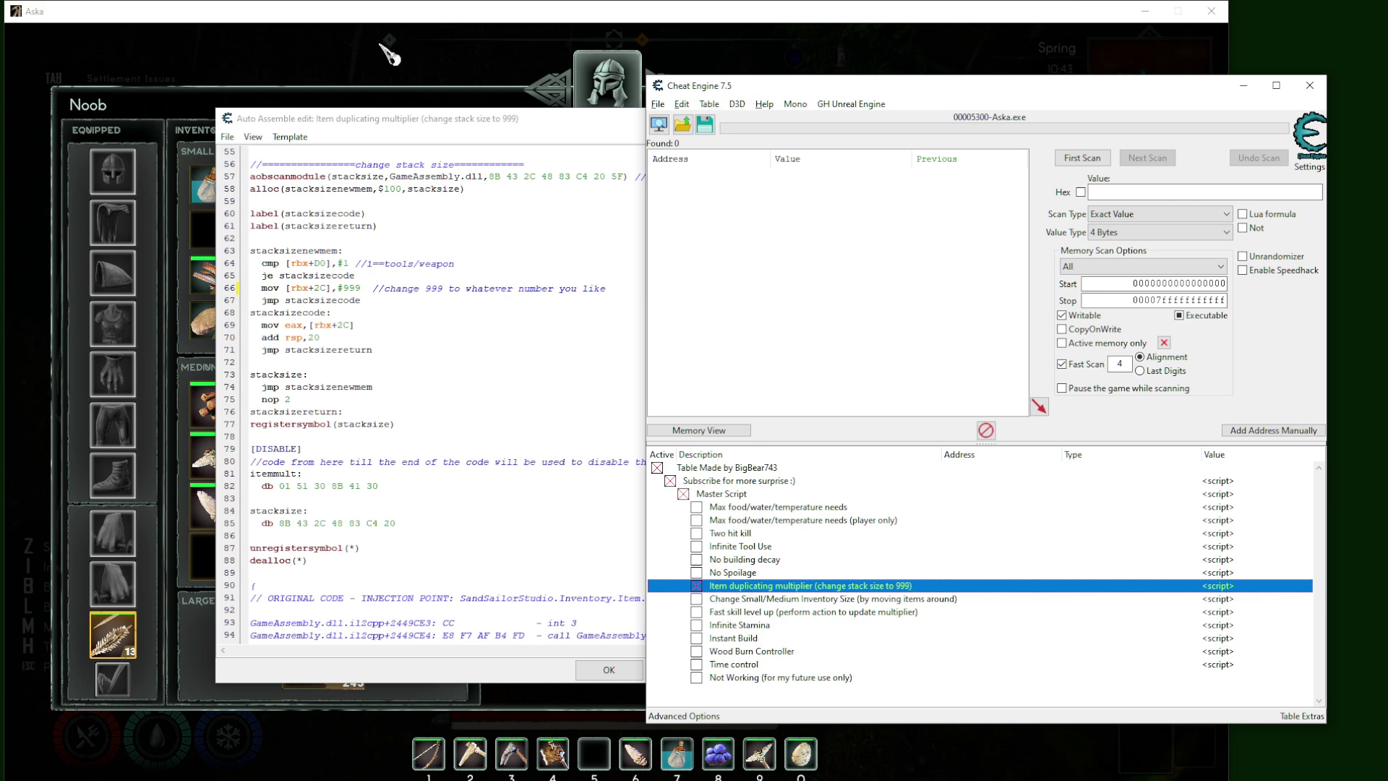
key(alt+Tab)
mouse_move(369, 664)
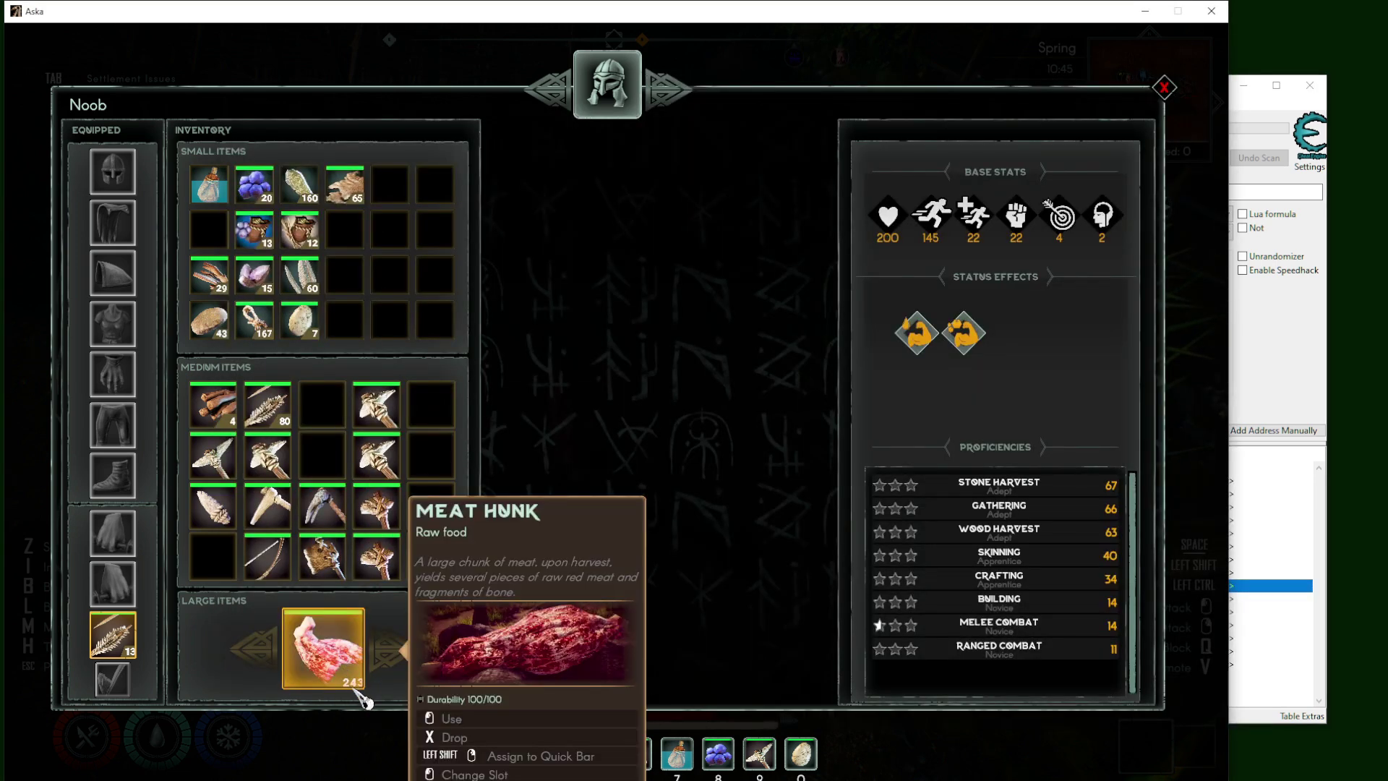
- In Cheat Engine, activate the small/medium inventory size script and rename it "Change Inventory Size (by moving items around)"
key(alt+Tab)
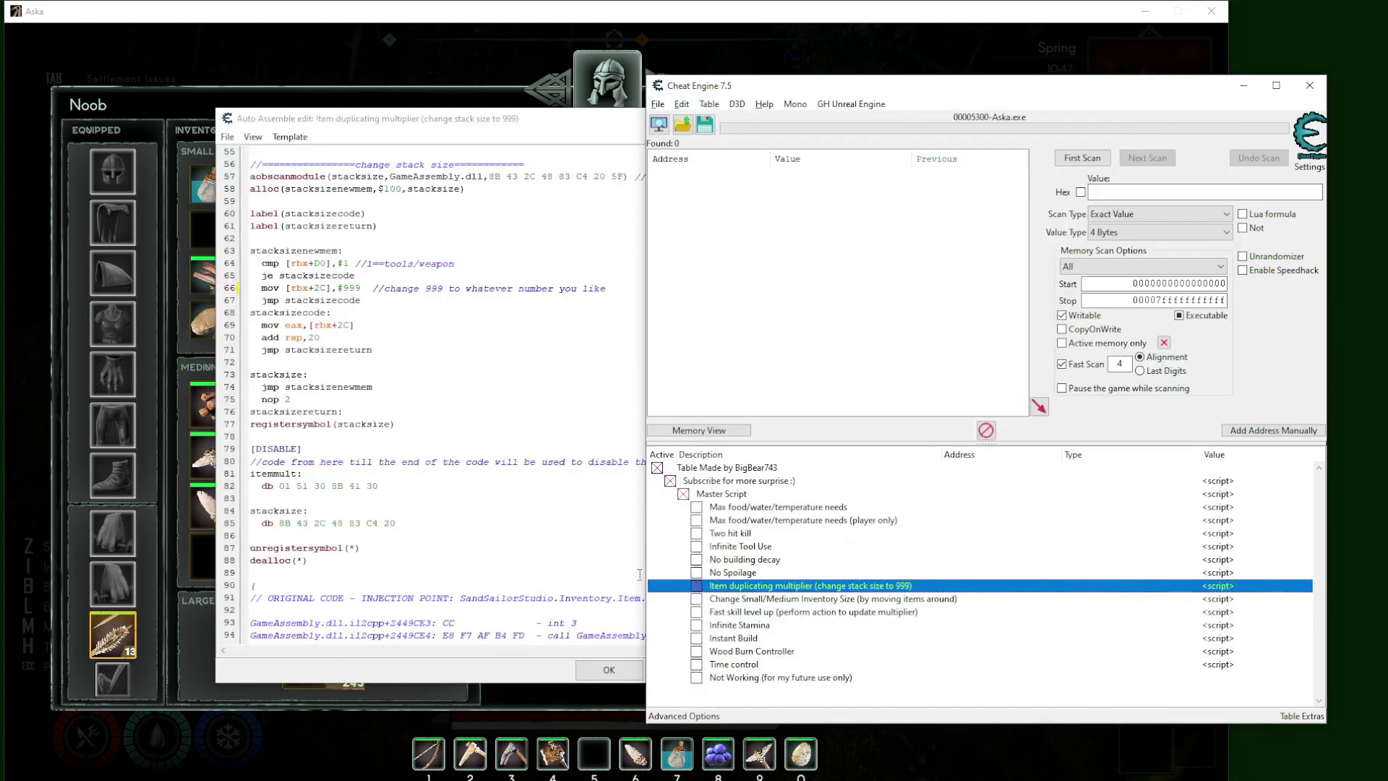
click(696, 600)
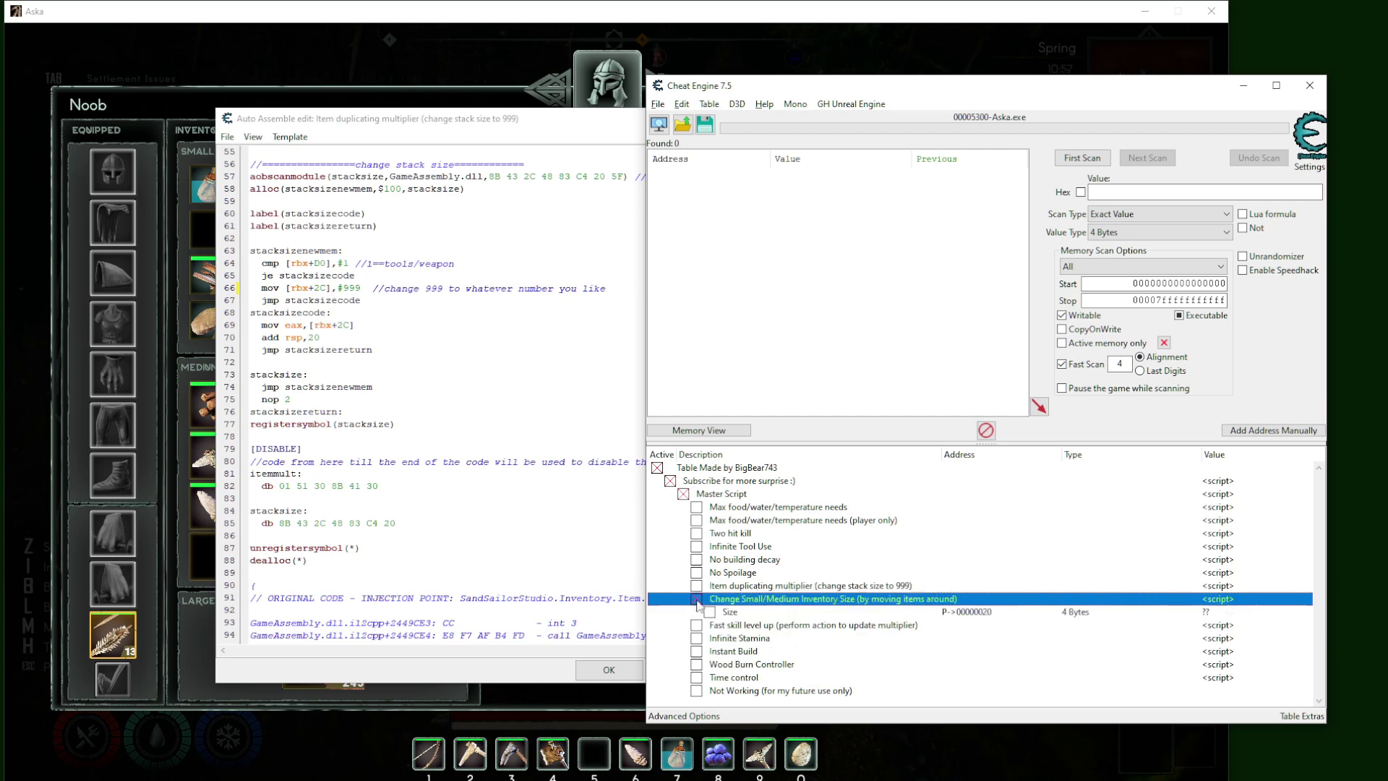
double_click(787, 601)
click(561, 396)
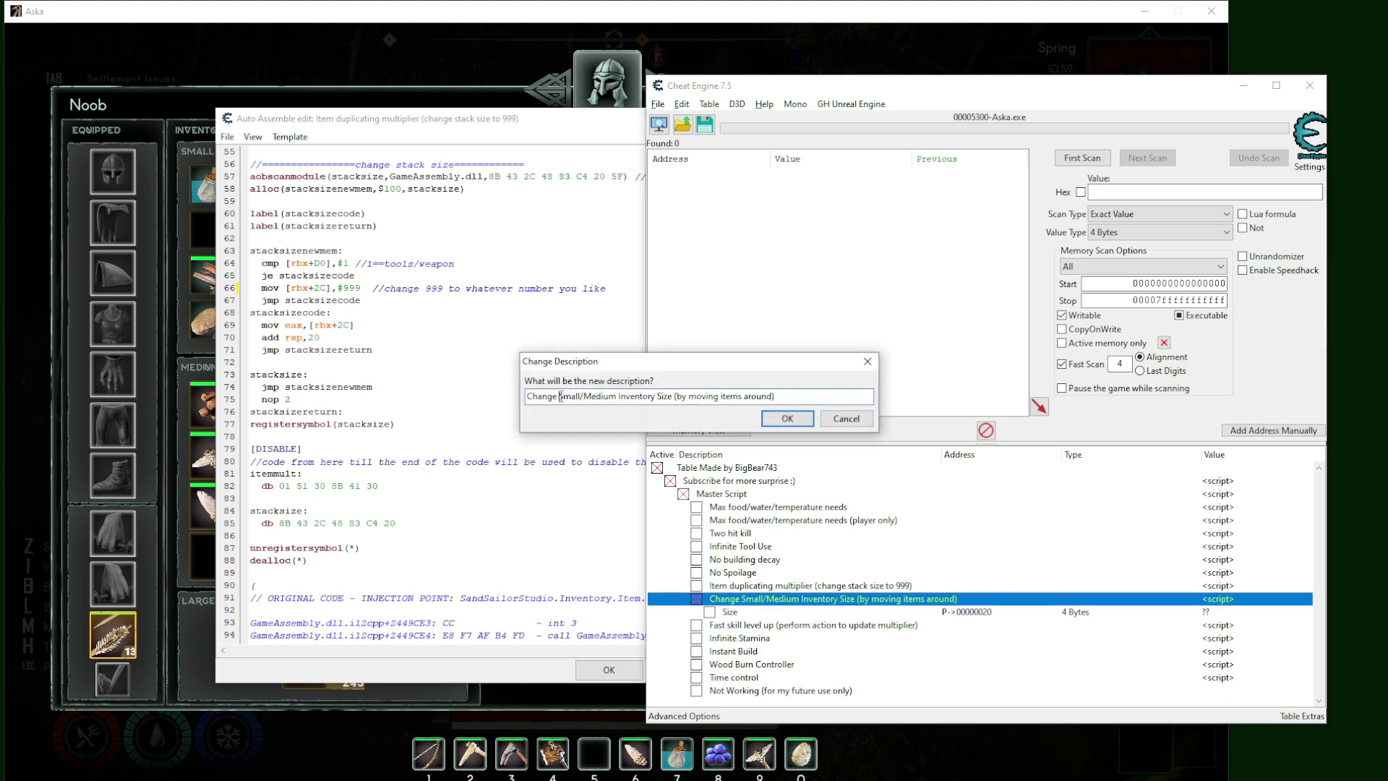
key(BackSpace)
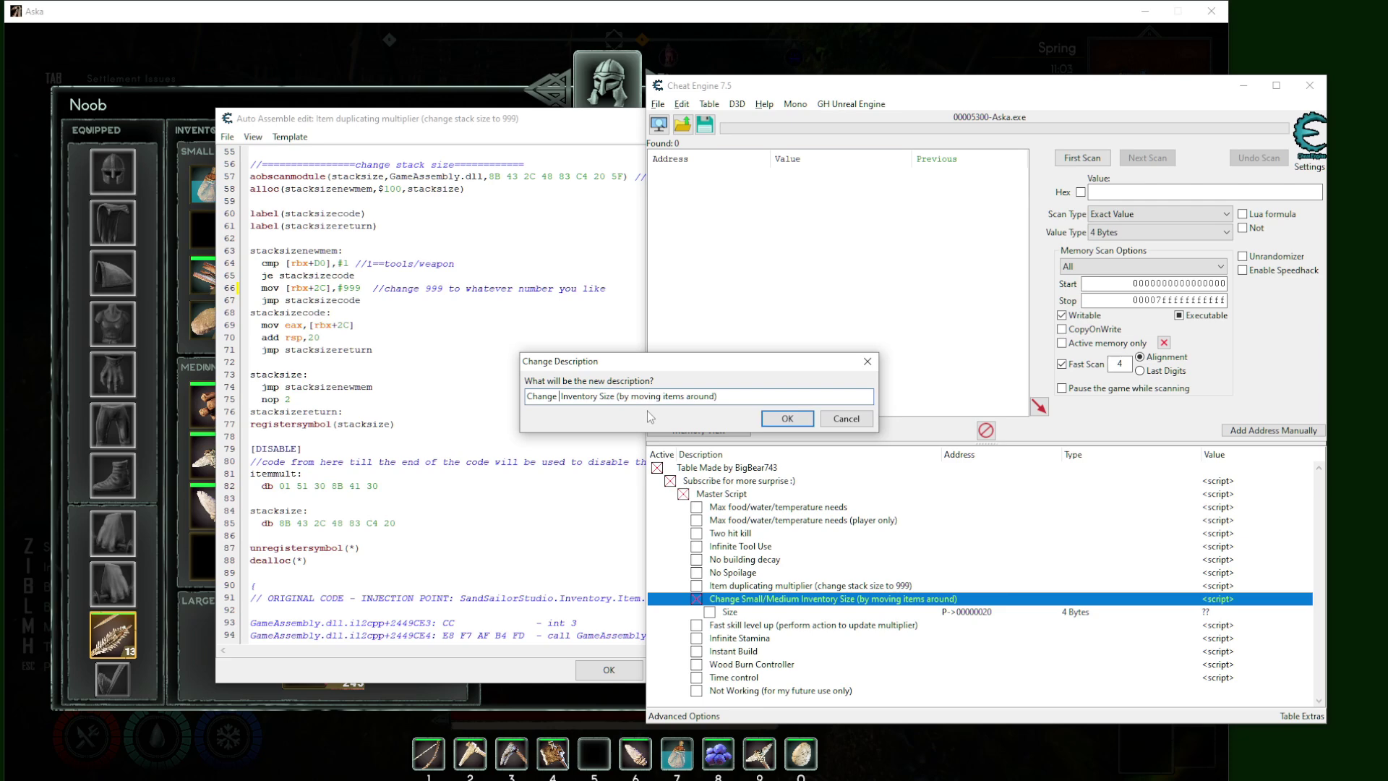
click(788, 420)
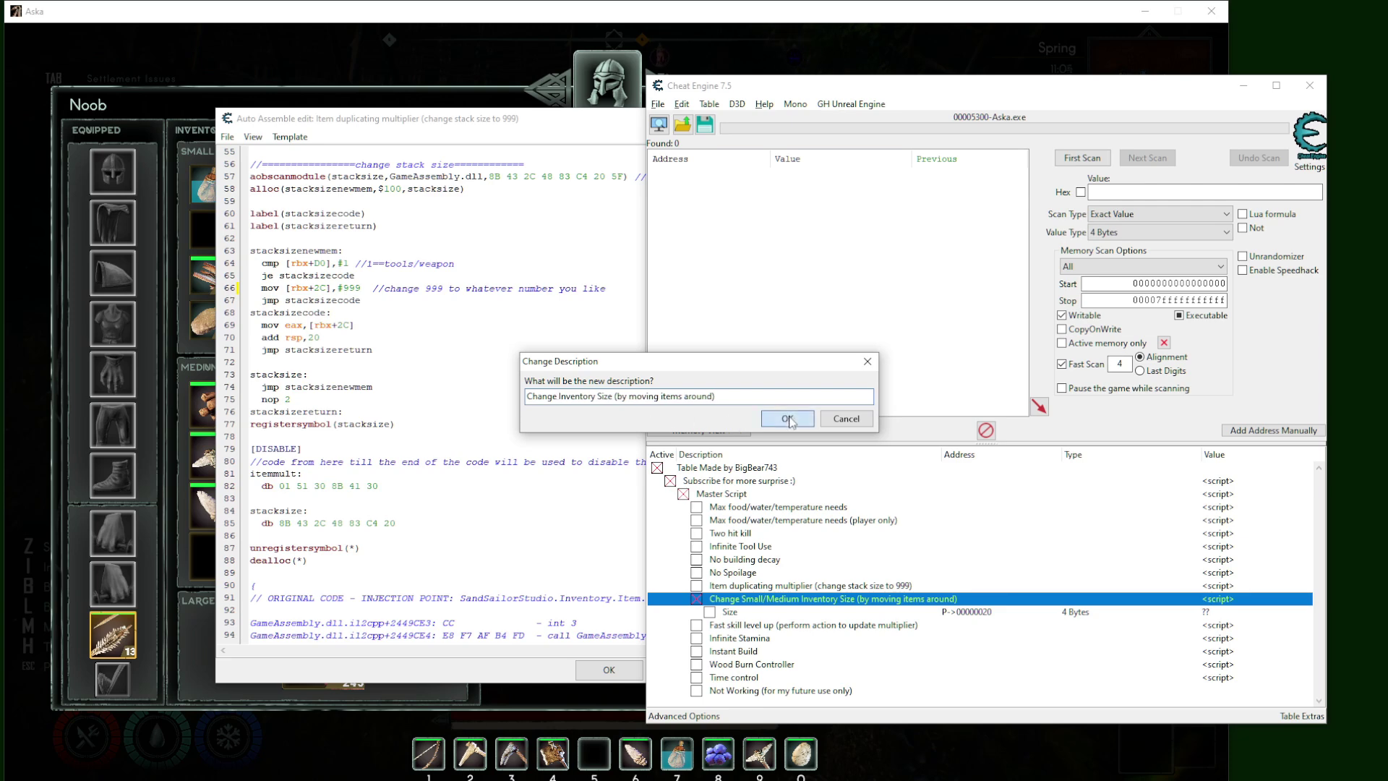
- Move the Cheat Engine window clear of the Aska inventory, then accept and close the Item duplicating multiplier script editor
click(467, 70)
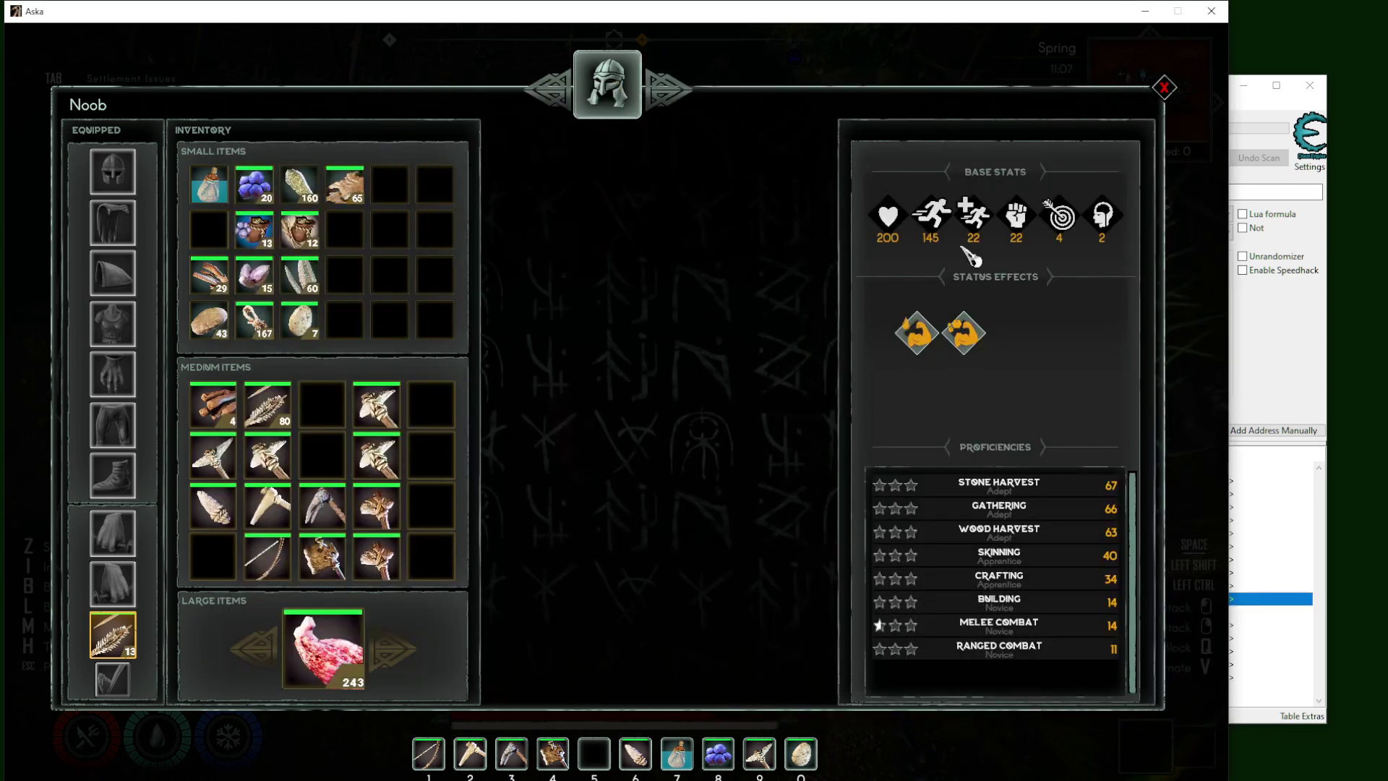
click(1249, 112)
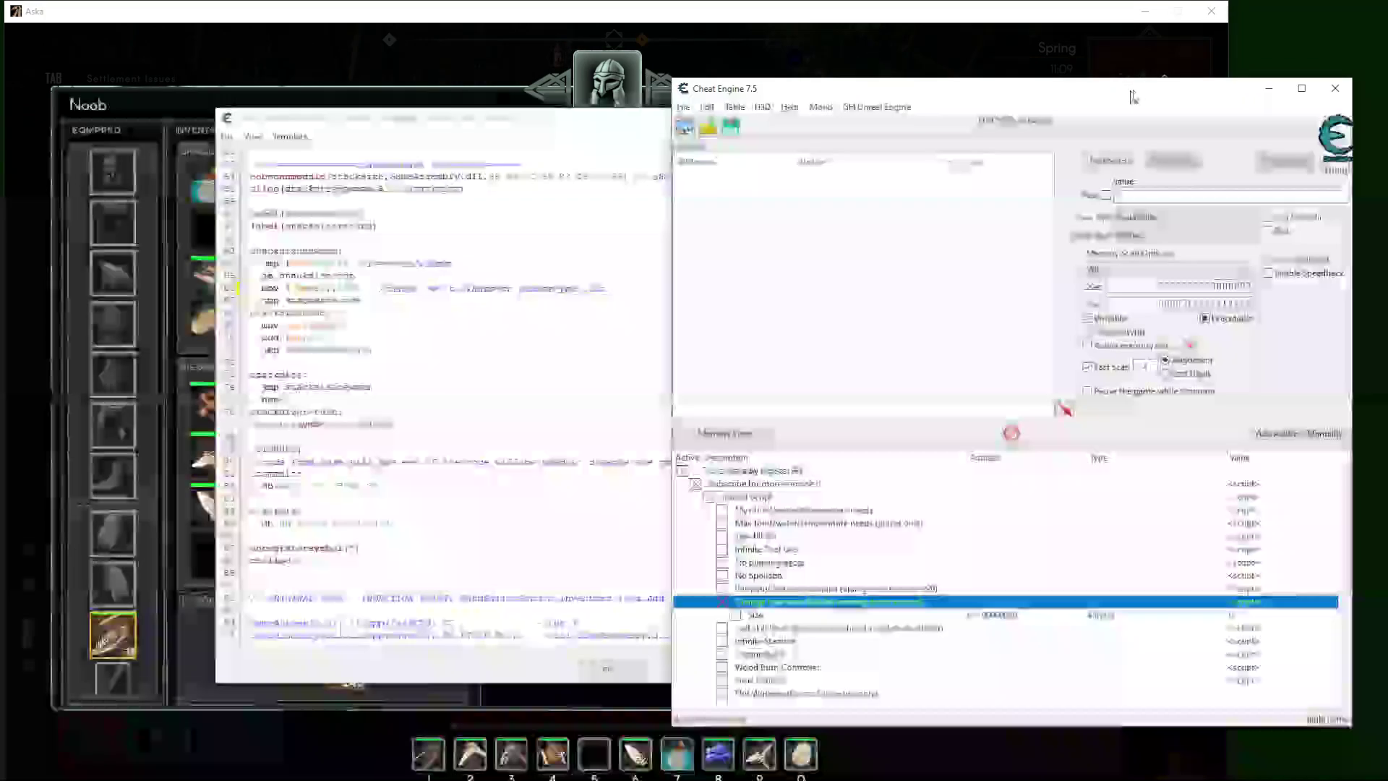
click(490, 145)
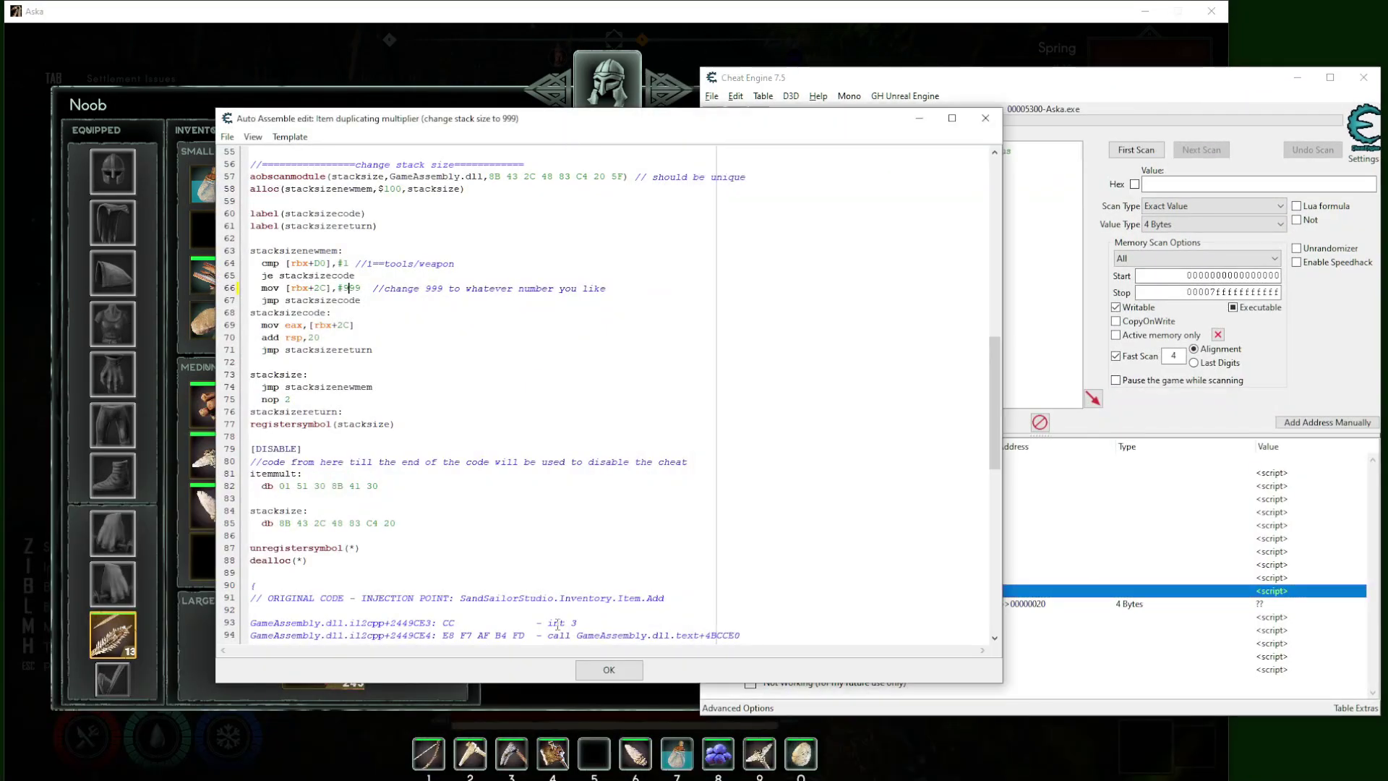
click(609, 669)
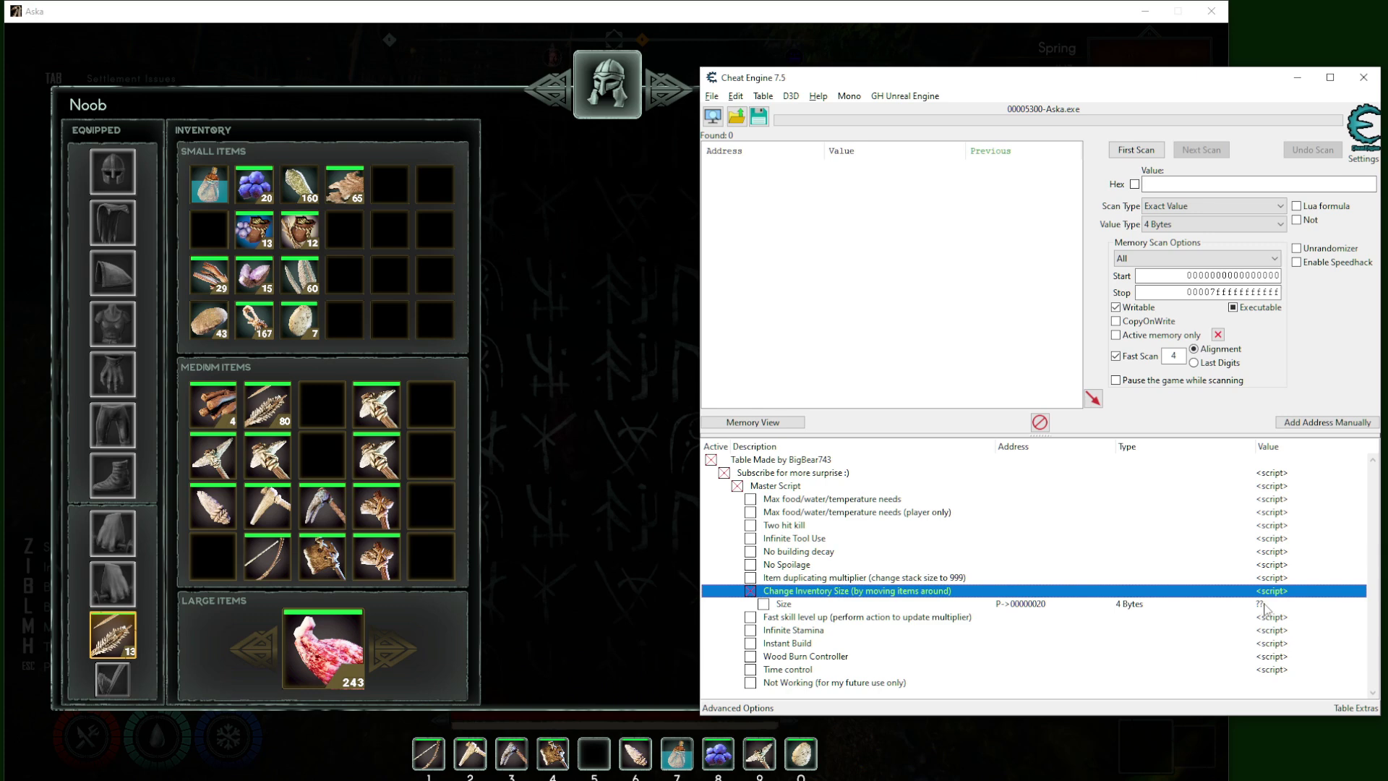
- Move the 65-item stack down one slot in the small items in Aska, then set the Size value in Cheat Engine to 48
click(553, 334)
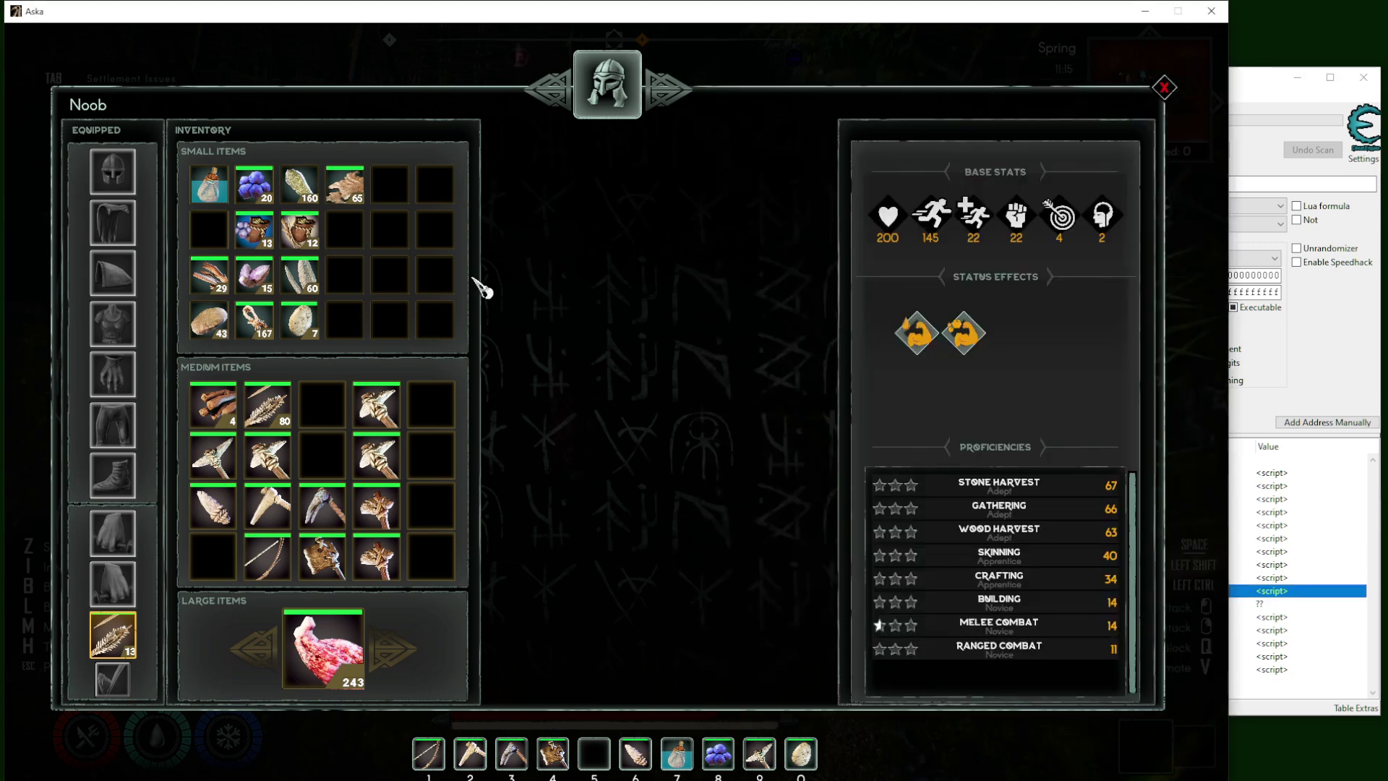
drag(345, 184, 345, 230)
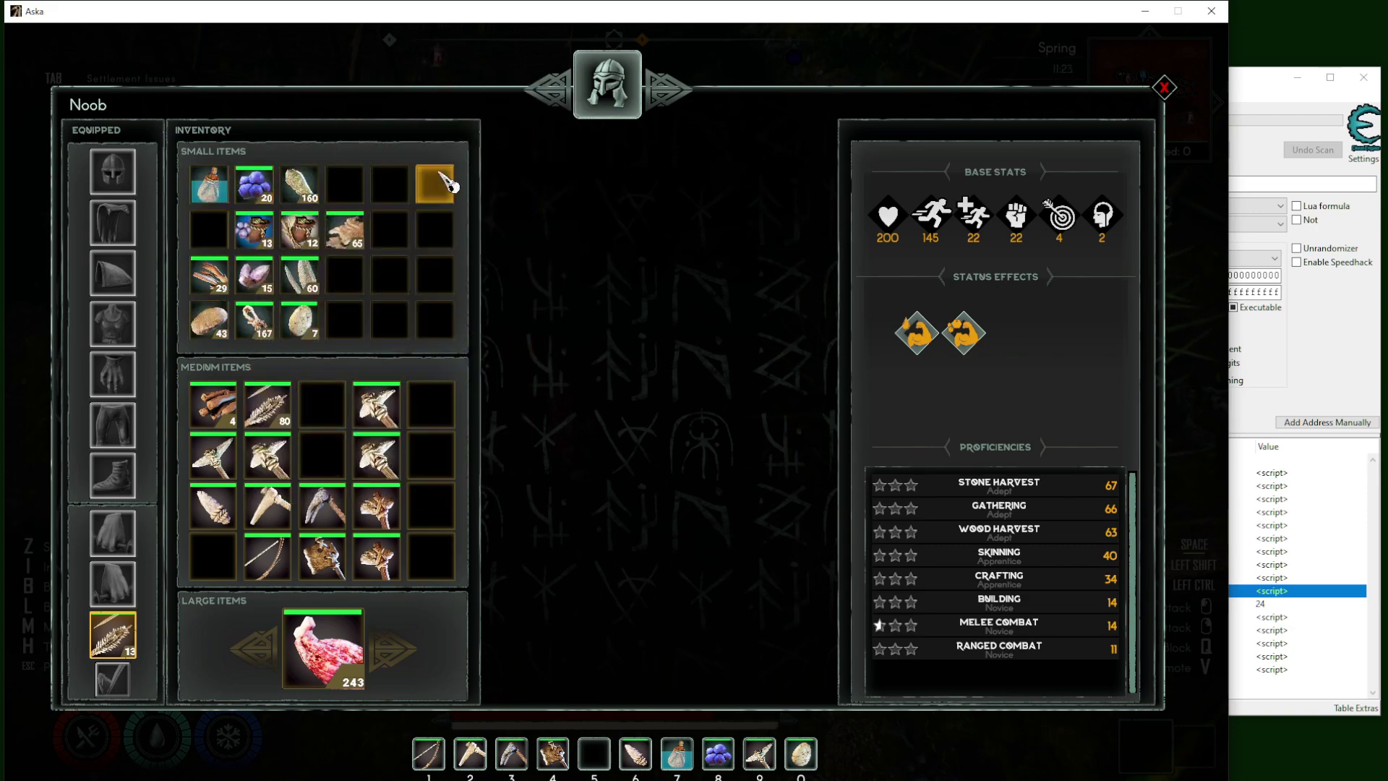
click(1287, 606)
double_click(1280, 605)
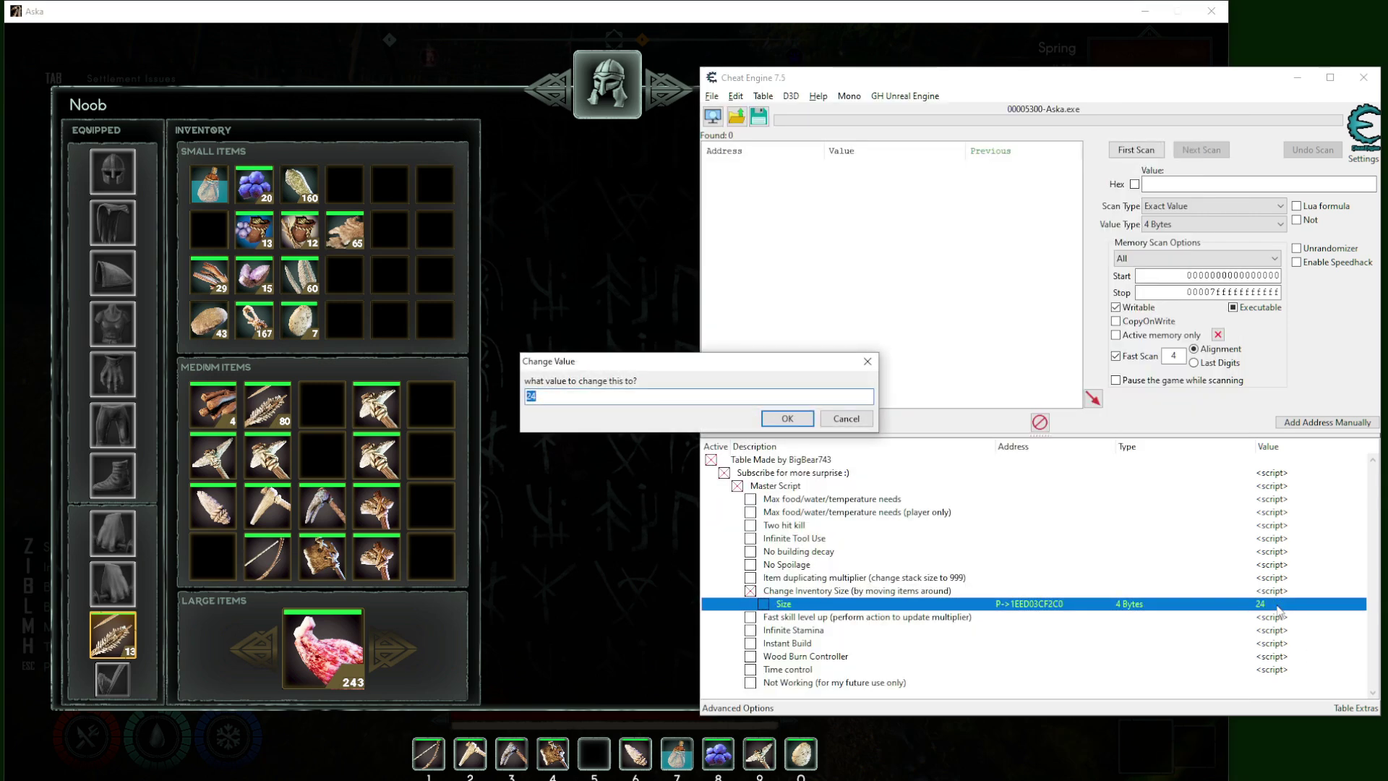
key(Return)
- Reopen the Aska inventory, swap the 65-item stack with the Berries Seeds and place seeds in an added small slot
click(492, 501)
key(Tab)
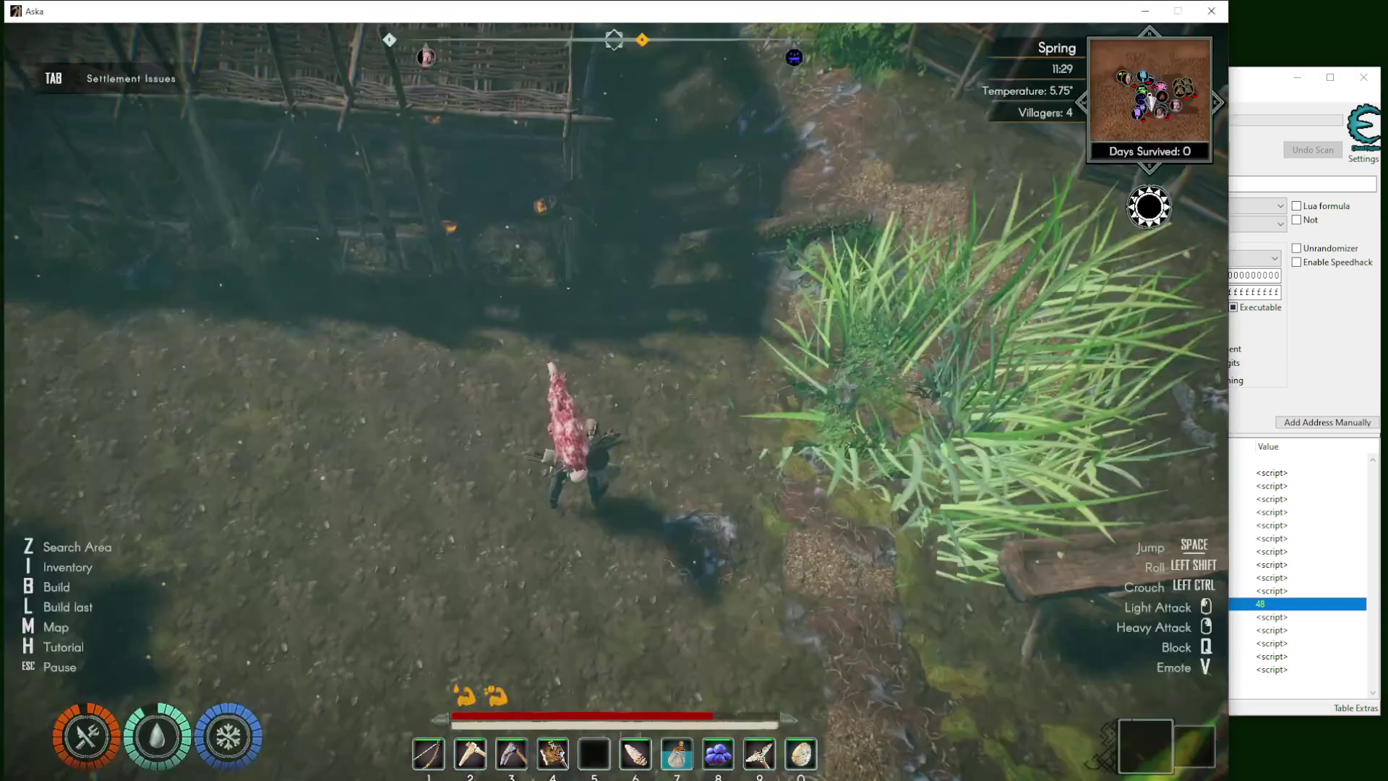
key(Tab)
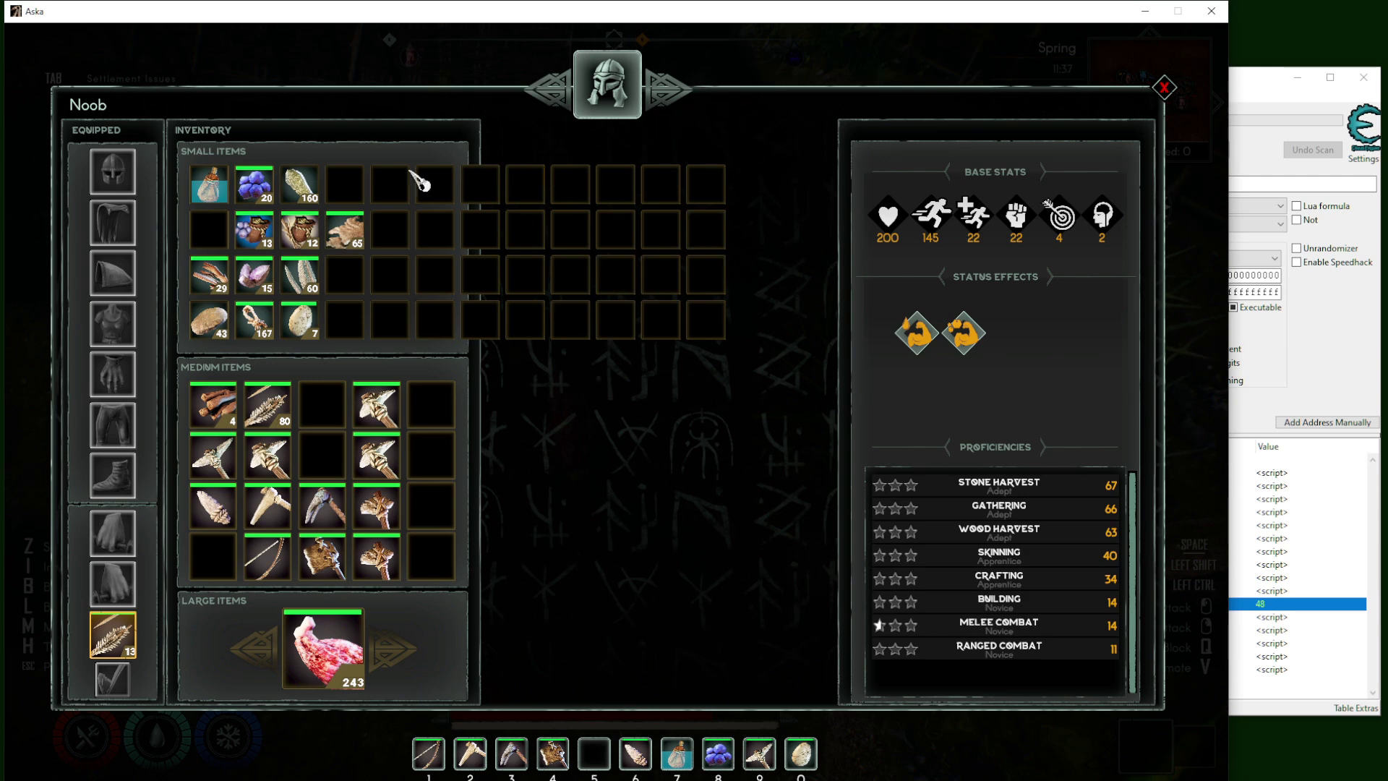
drag(344, 229, 253, 230)
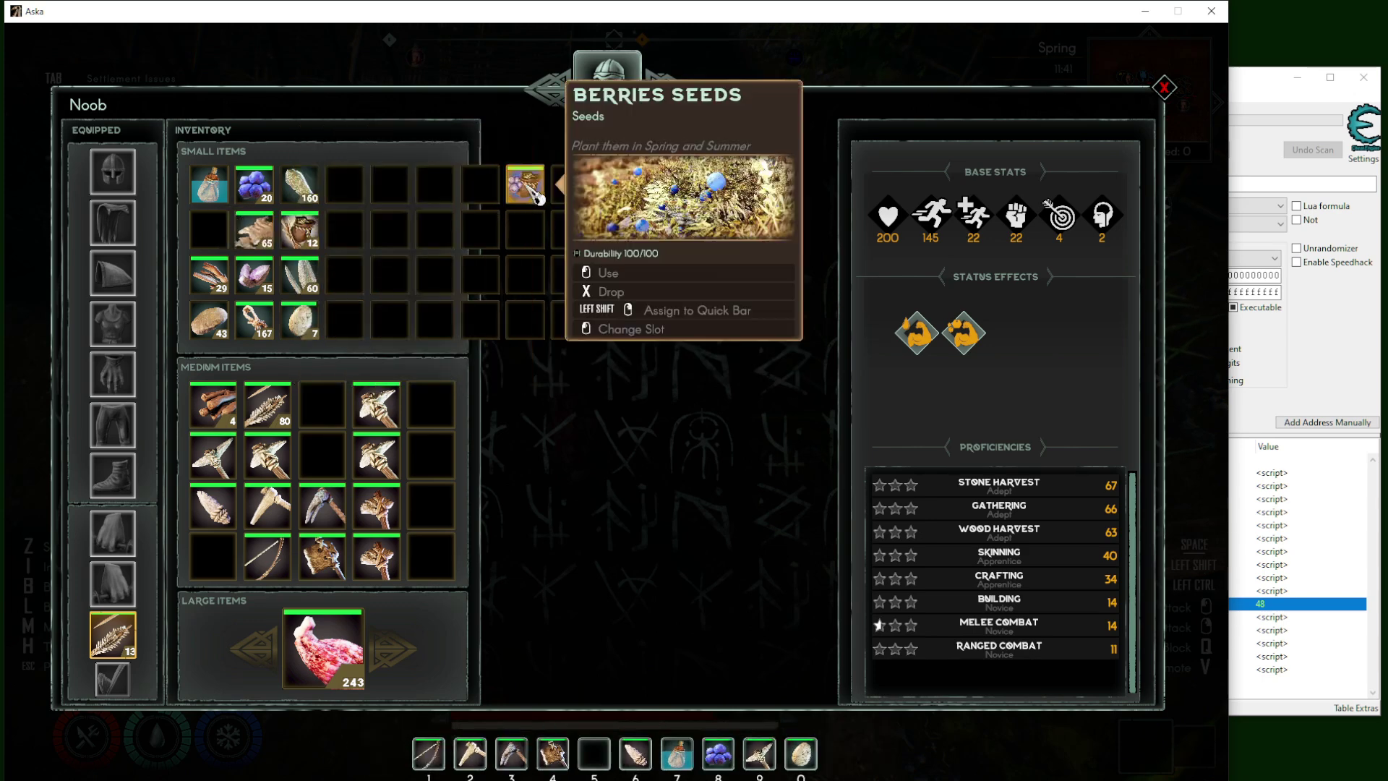
drag(525, 185, 687, 194)
click(616, 463)
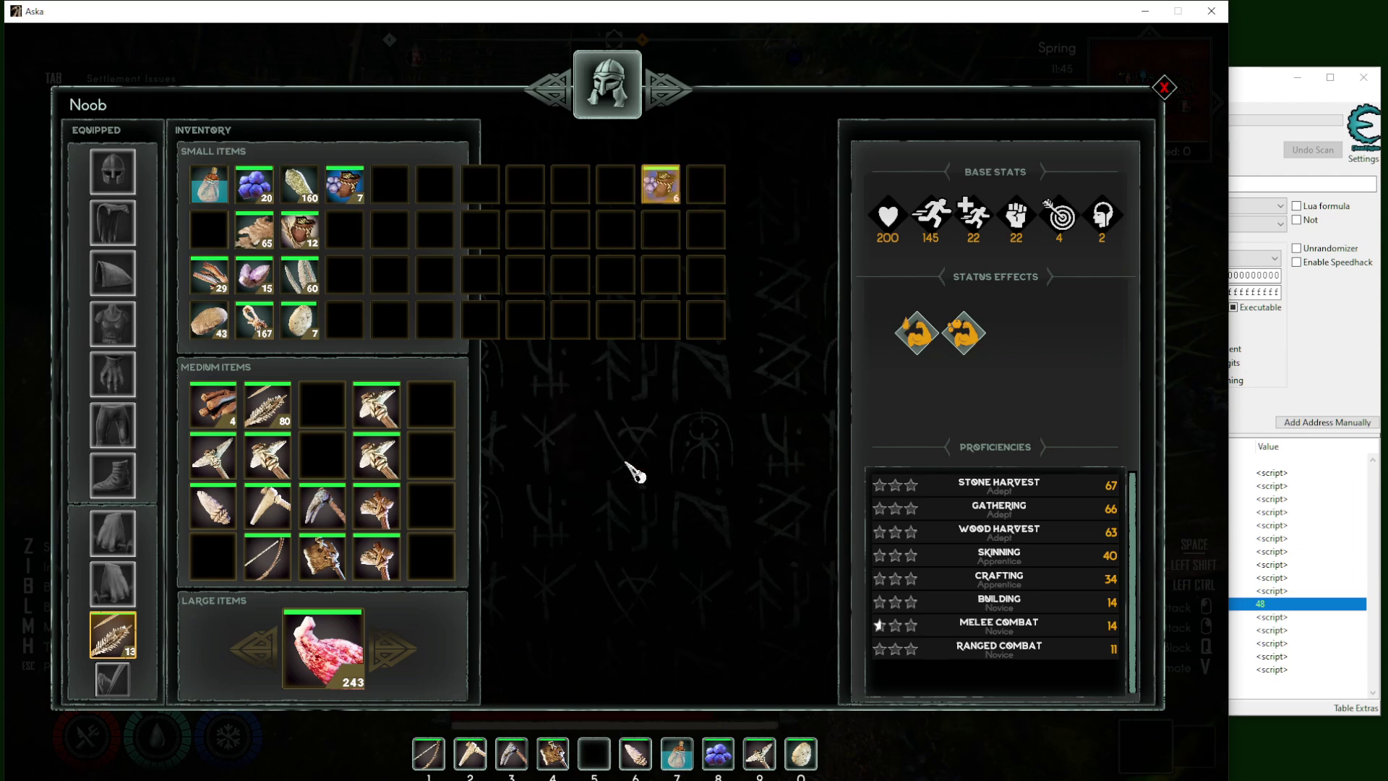
- Set the Size value in Cheat Engine back to 24 and reopen the Aska inventory to check the small slots
click(1262, 606)
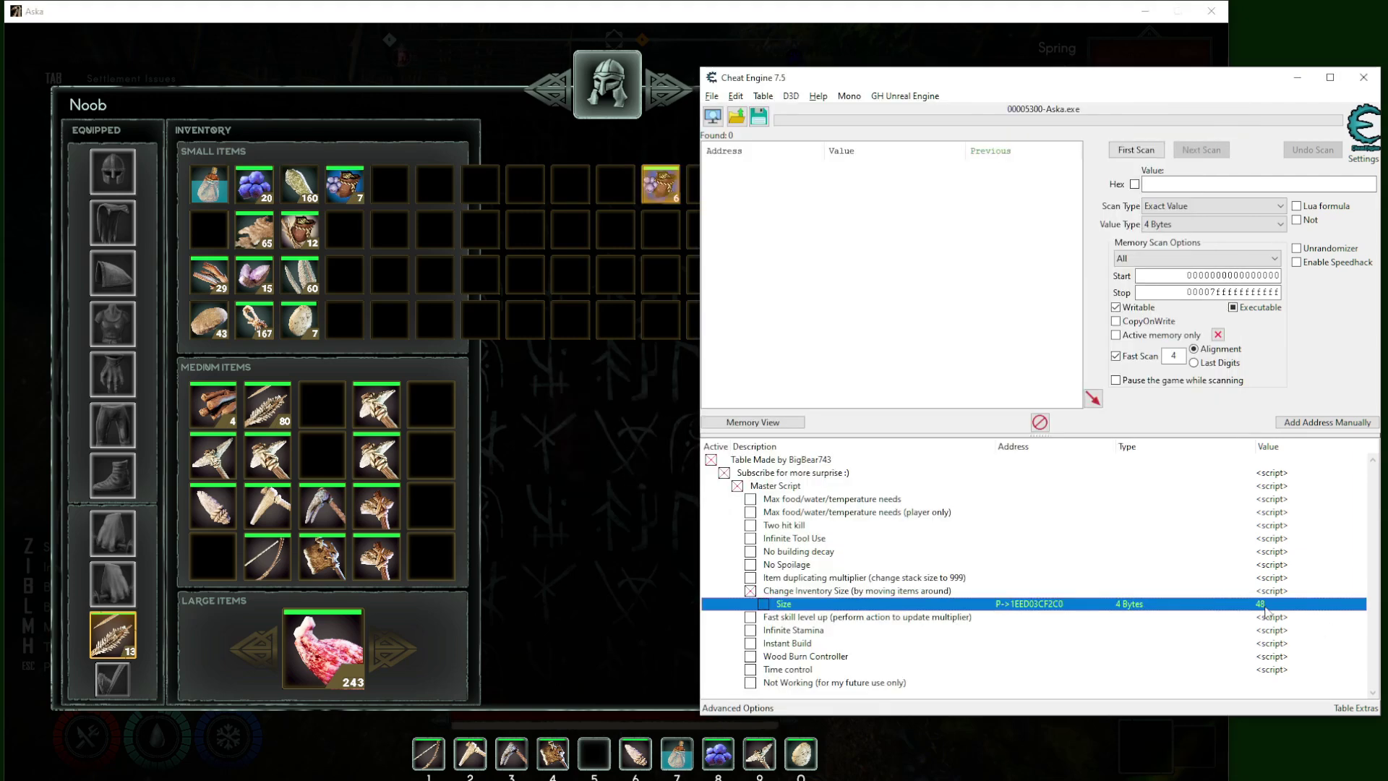
double_click(1260, 606)
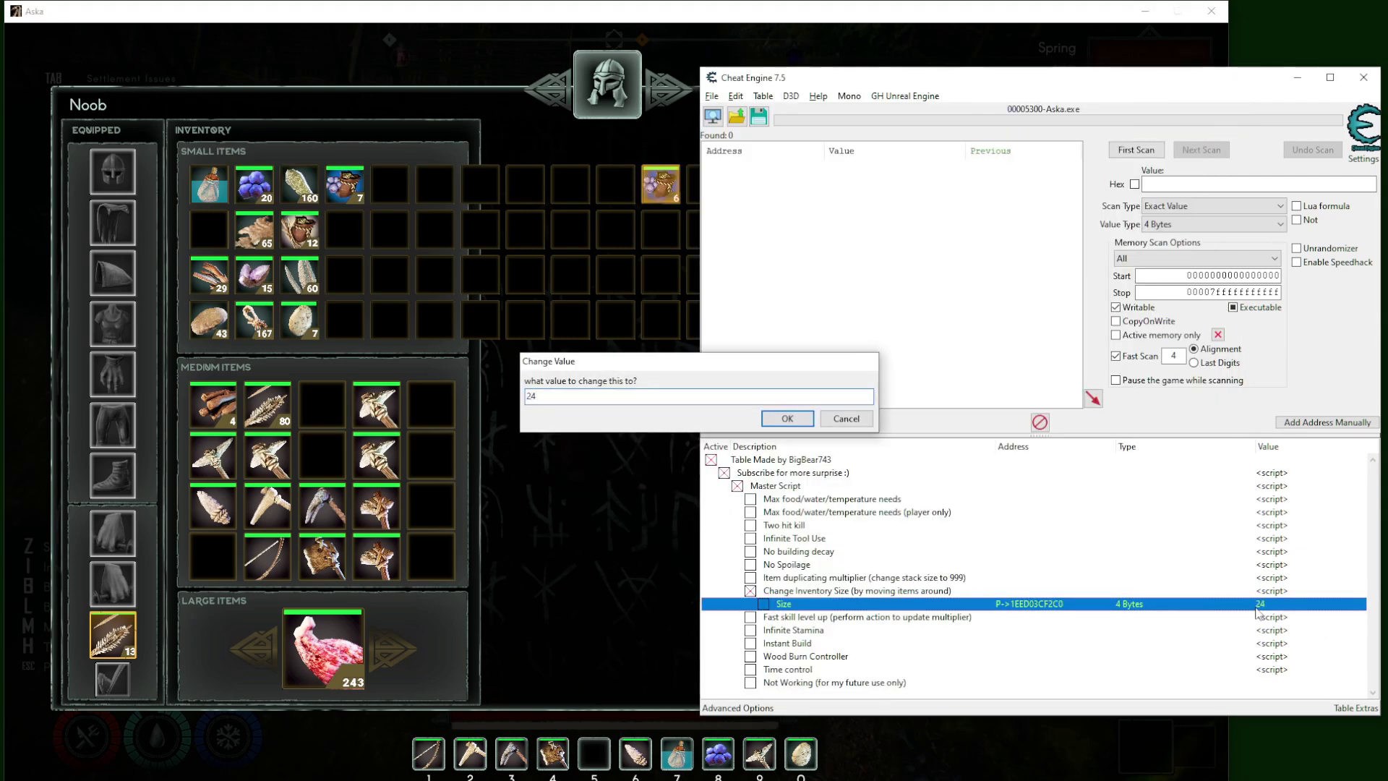
key(Return)
click(506, 483)
key(i)
key(i)
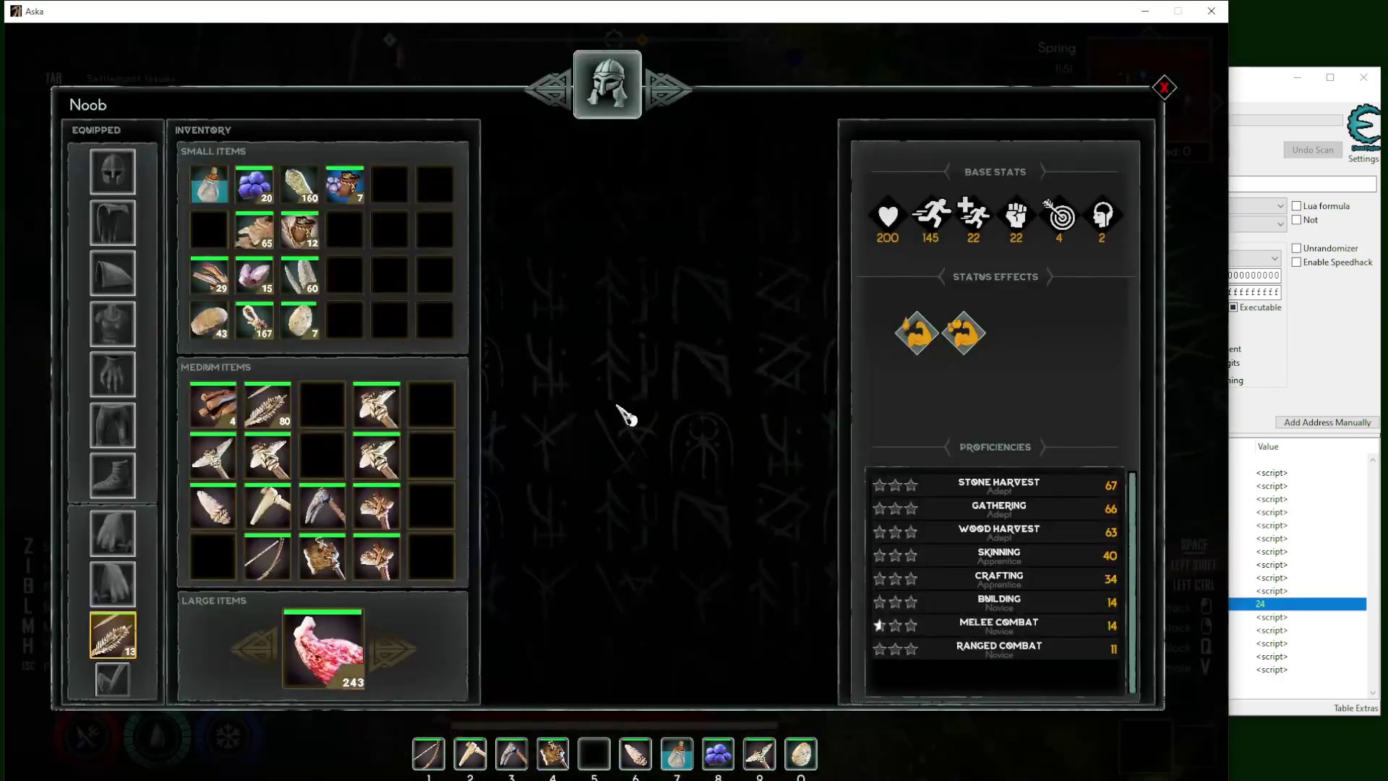
key(i)
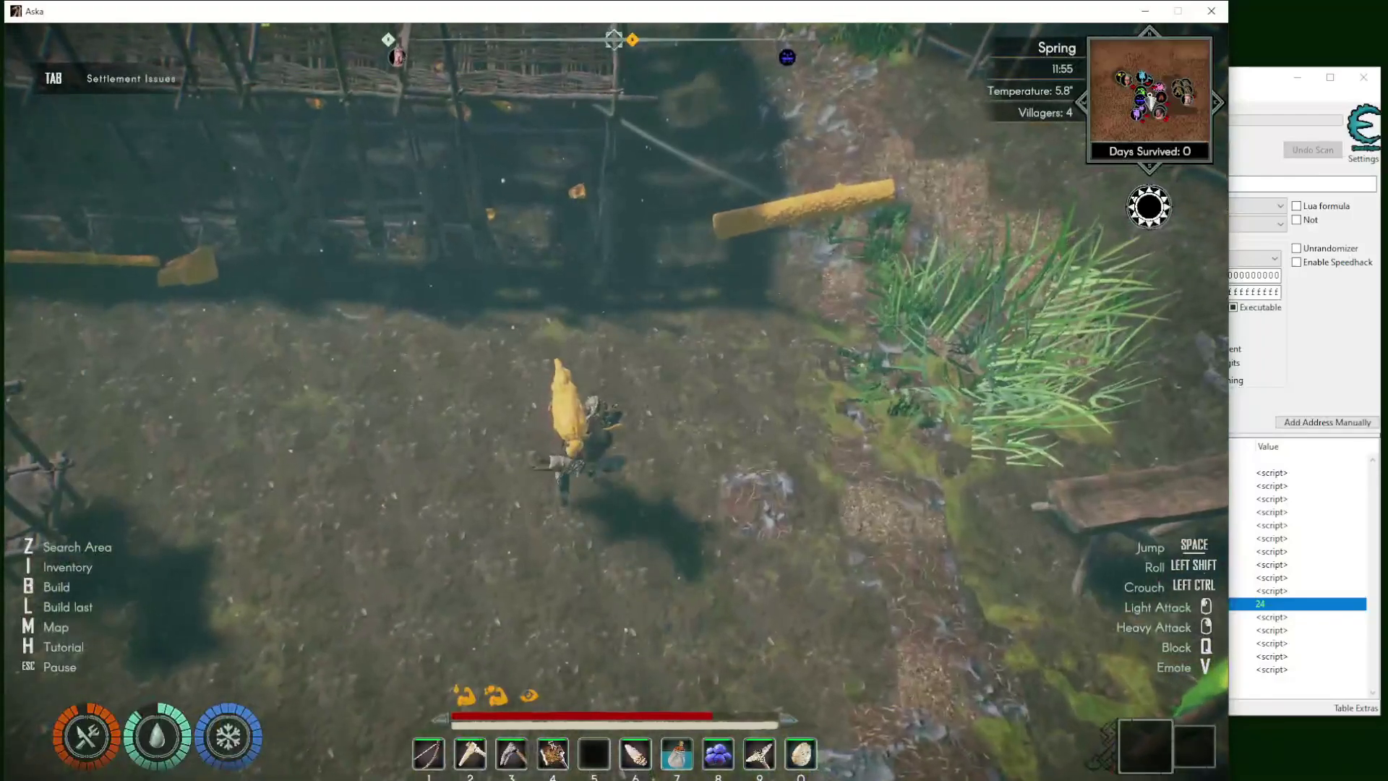
key(i)
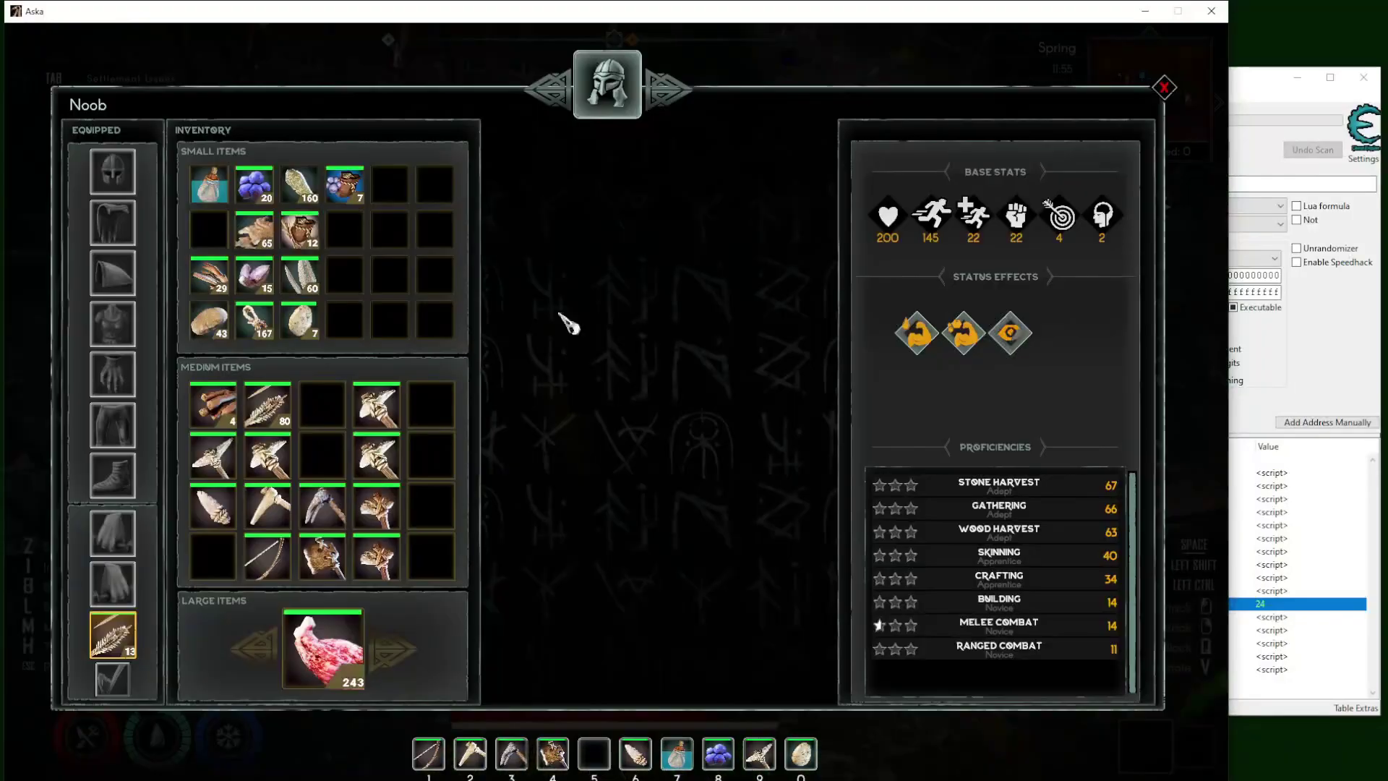
- Move the tool in the first medium row to the adjacent empty slot and set the Size value in Cheat Engine to 40
click(1270, 606)
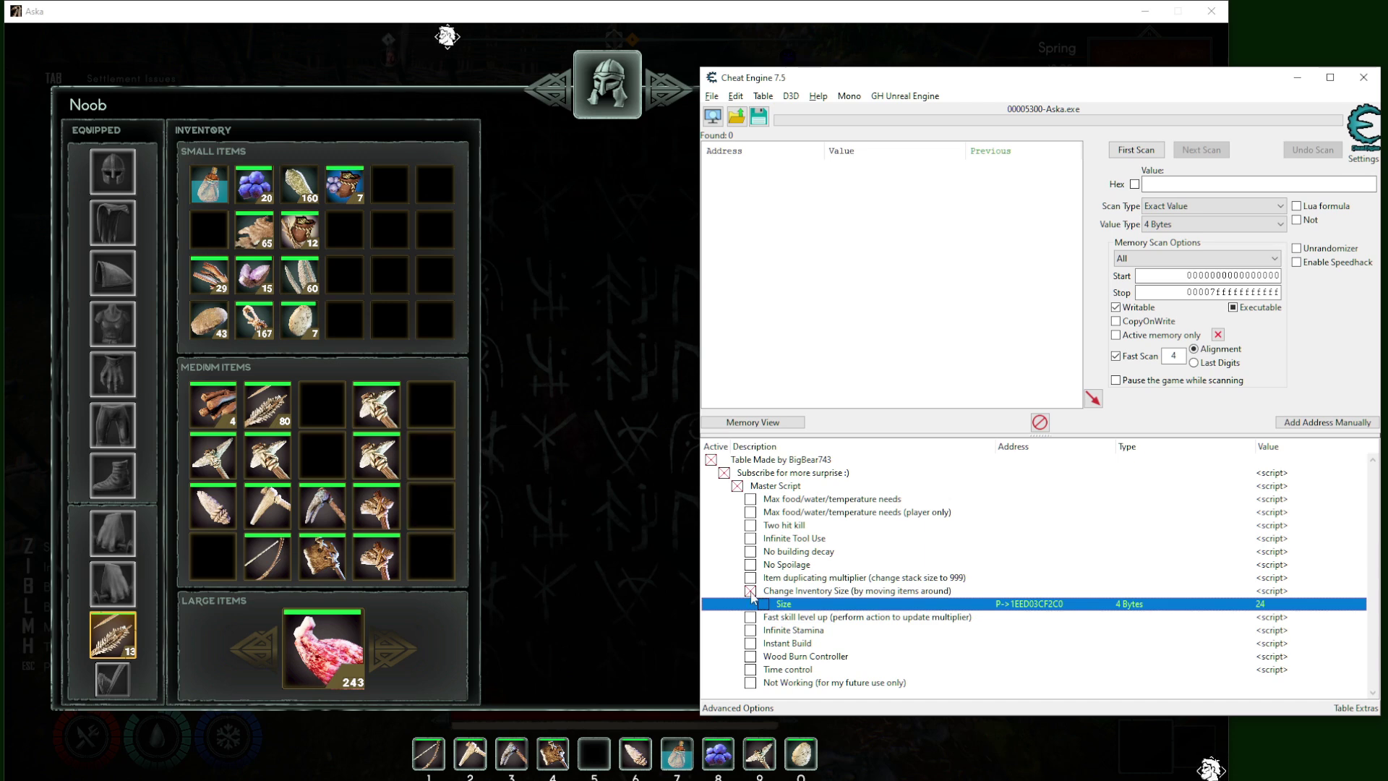
drag(387, 402, 331, 408)
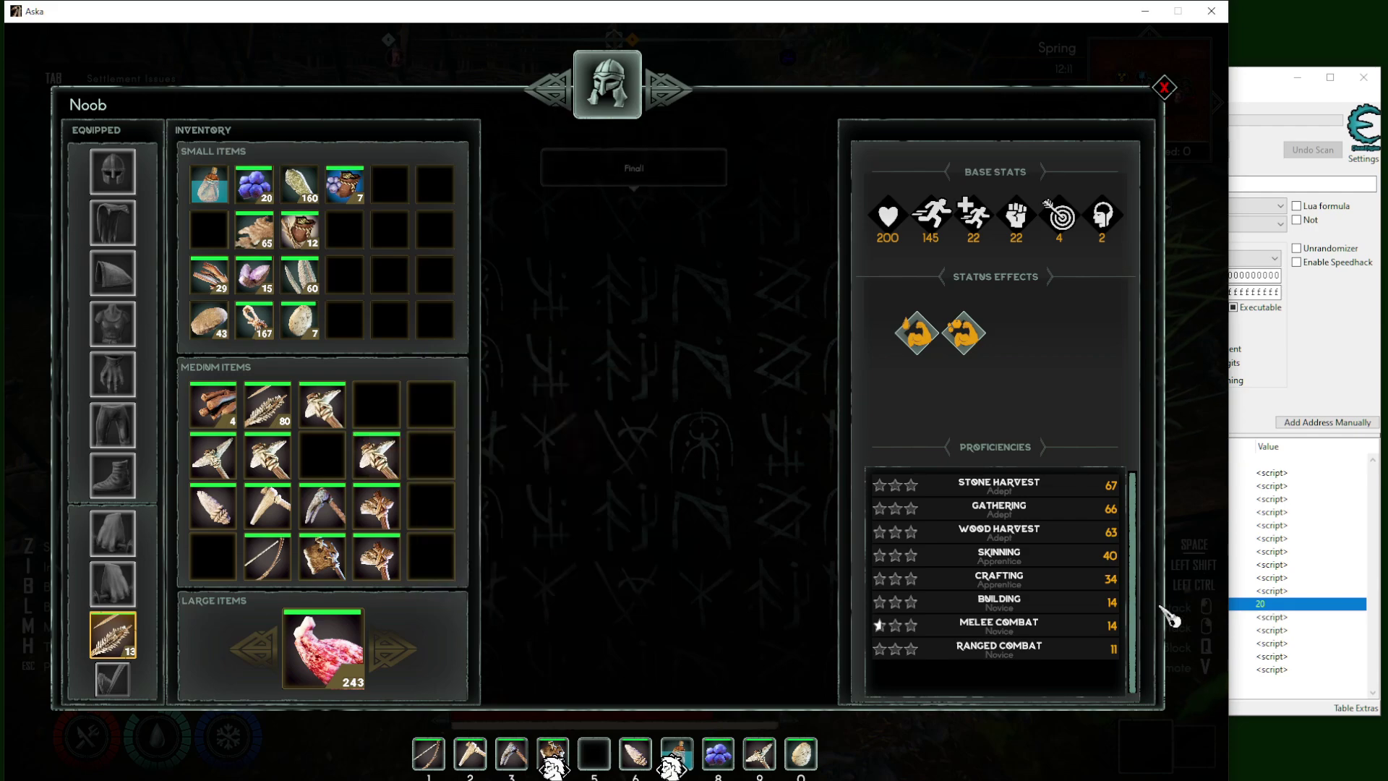
double_click(1266, 606)
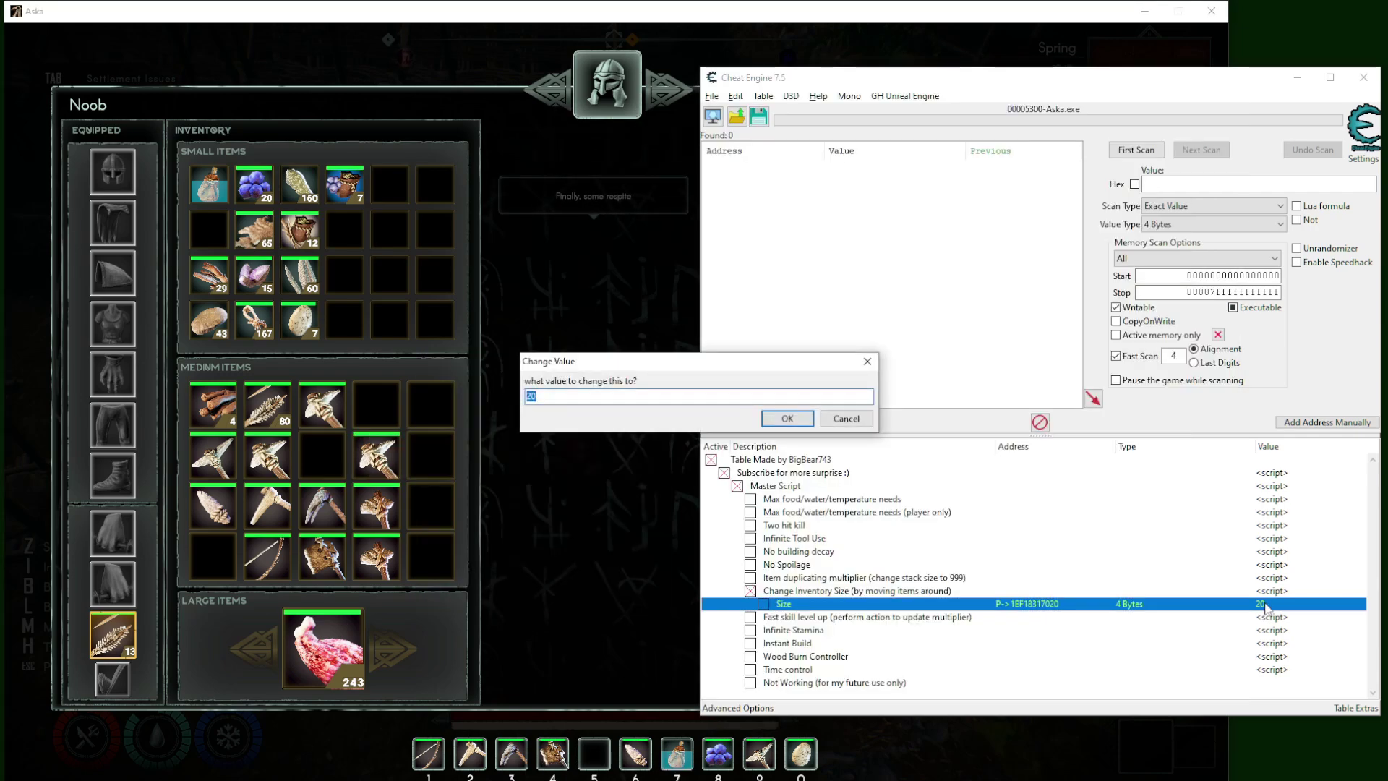
key(Return)
- Return to Aska and reopen the inventory to check the number of medium item slots
click(590, 503)
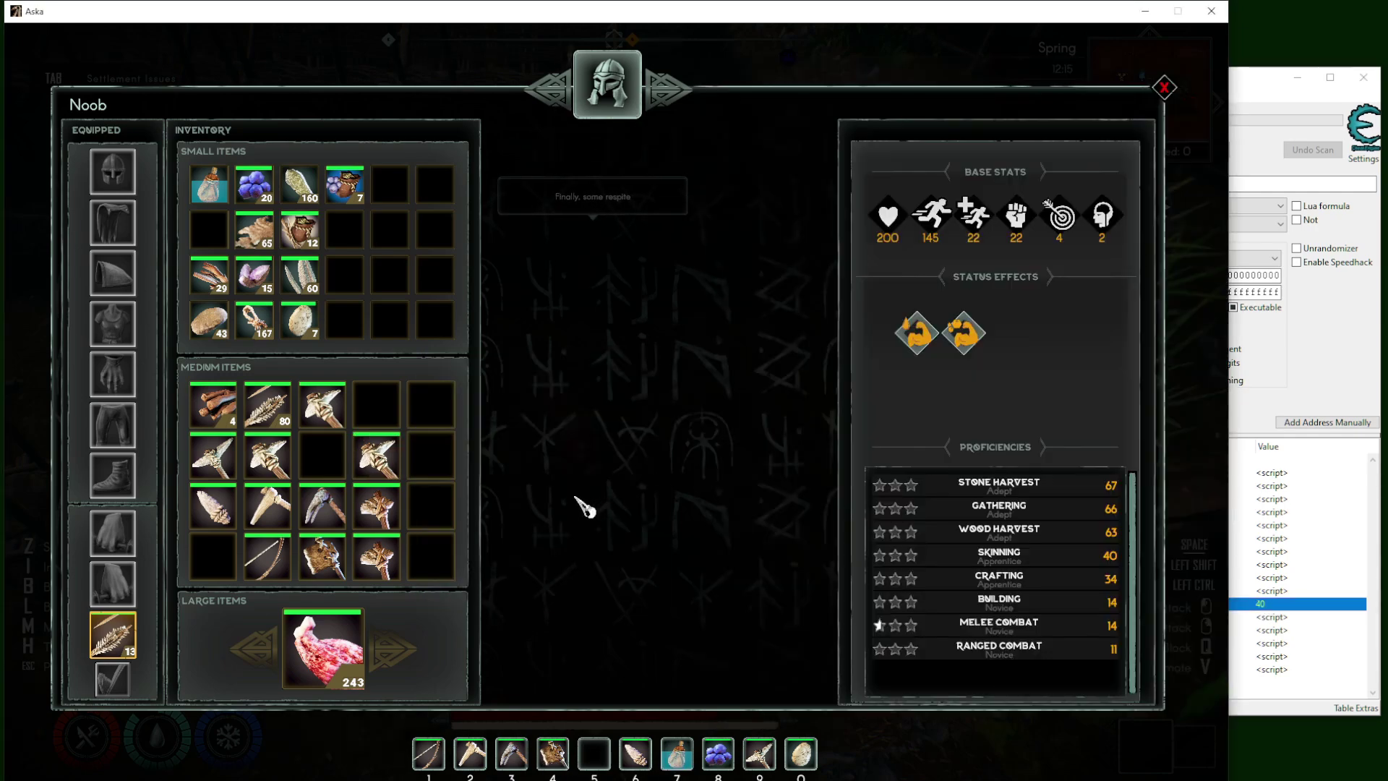
key(Tab)
key(Tab)
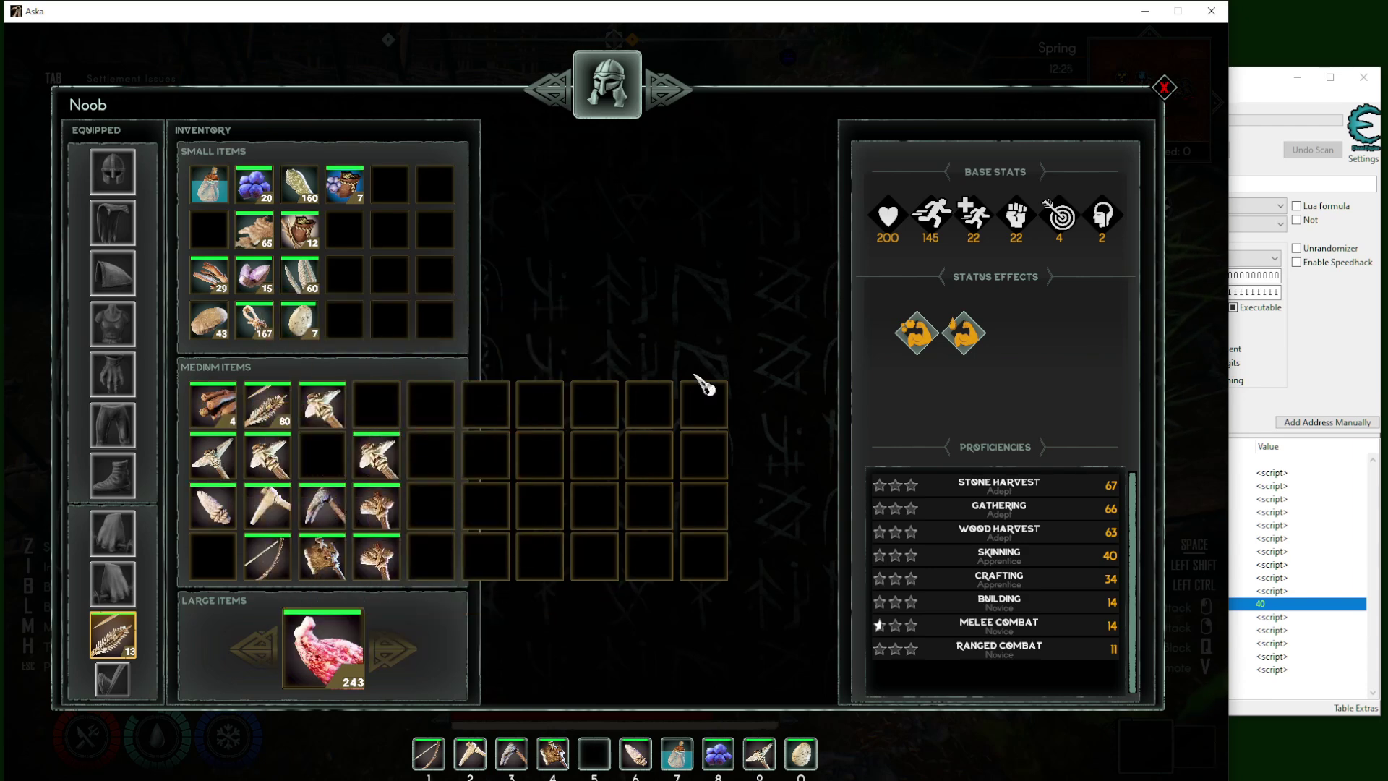
- Set the inventory Size value to 20 and reopen the Aska inventory to check the medium slots
double_click(1273, 602)
text(20)
key(Return)
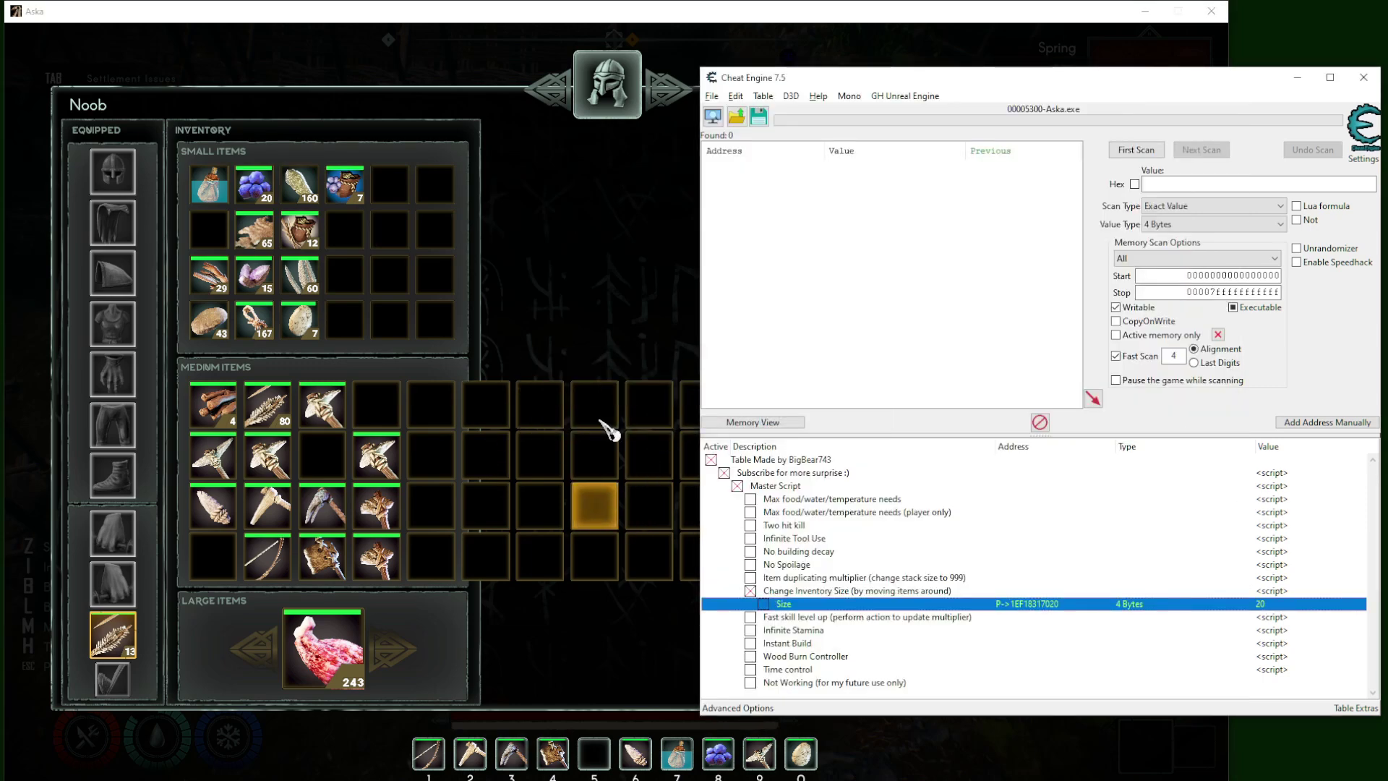
click(599, 420)
key(i)
key(i)
- In Cheat Engine, enable the Fast skill level up script and delete the Item multiplying entry nested under it
key(alt+Tab)
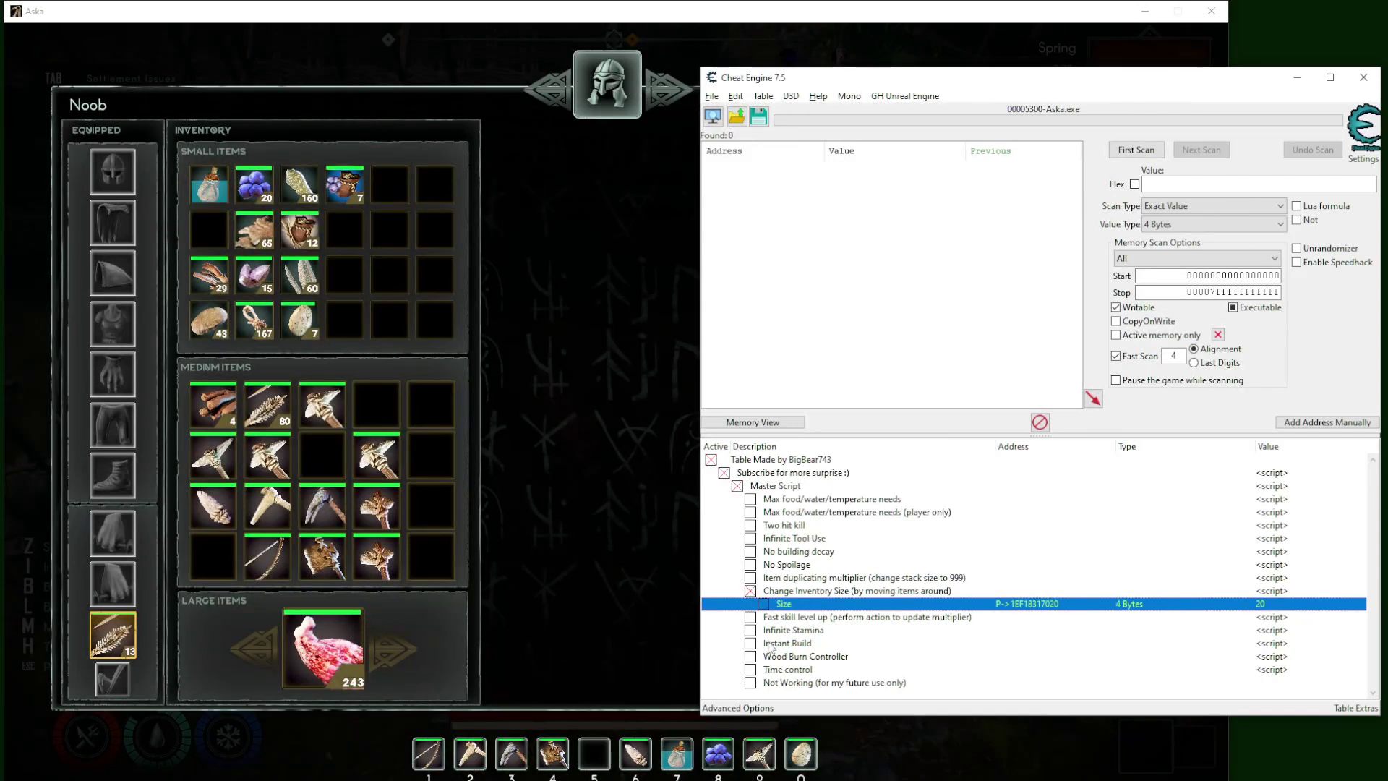
click(751, 618)
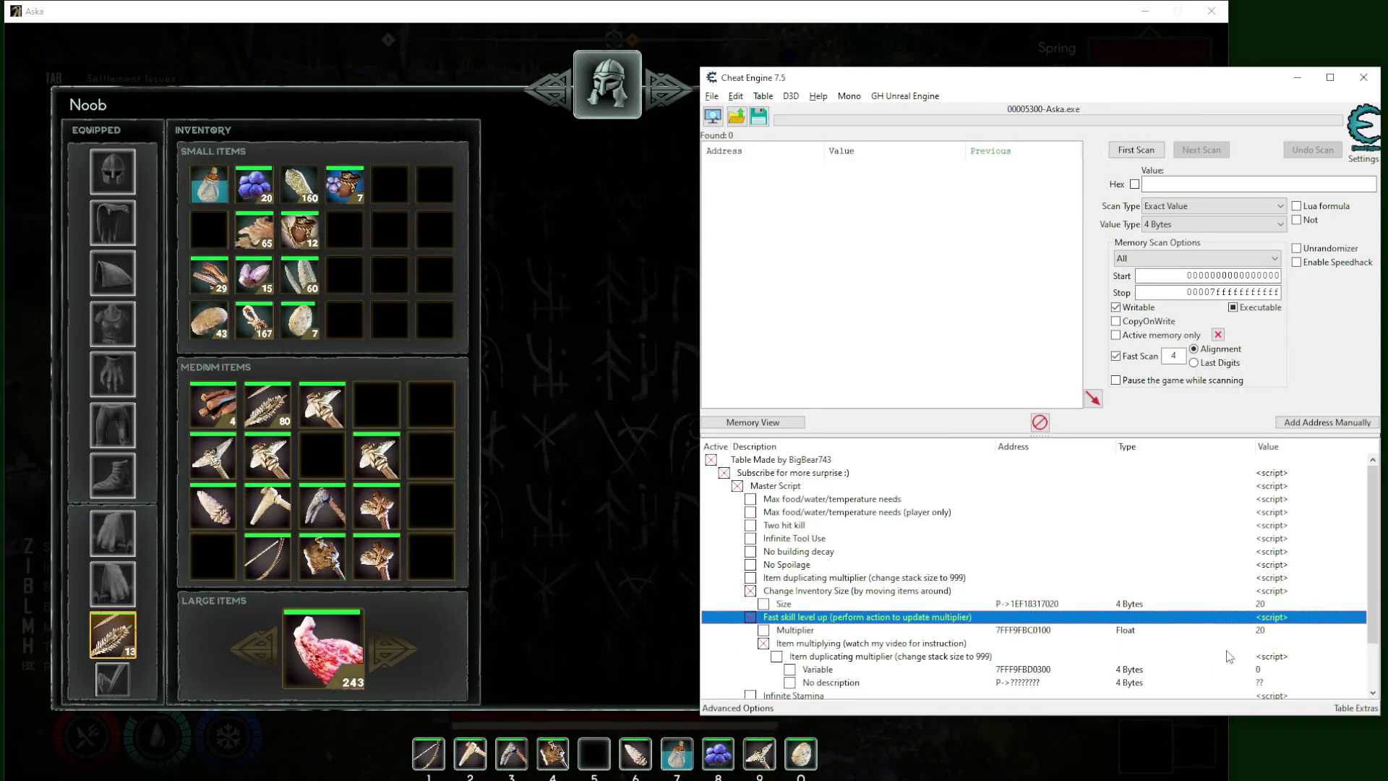
click(850, 645)
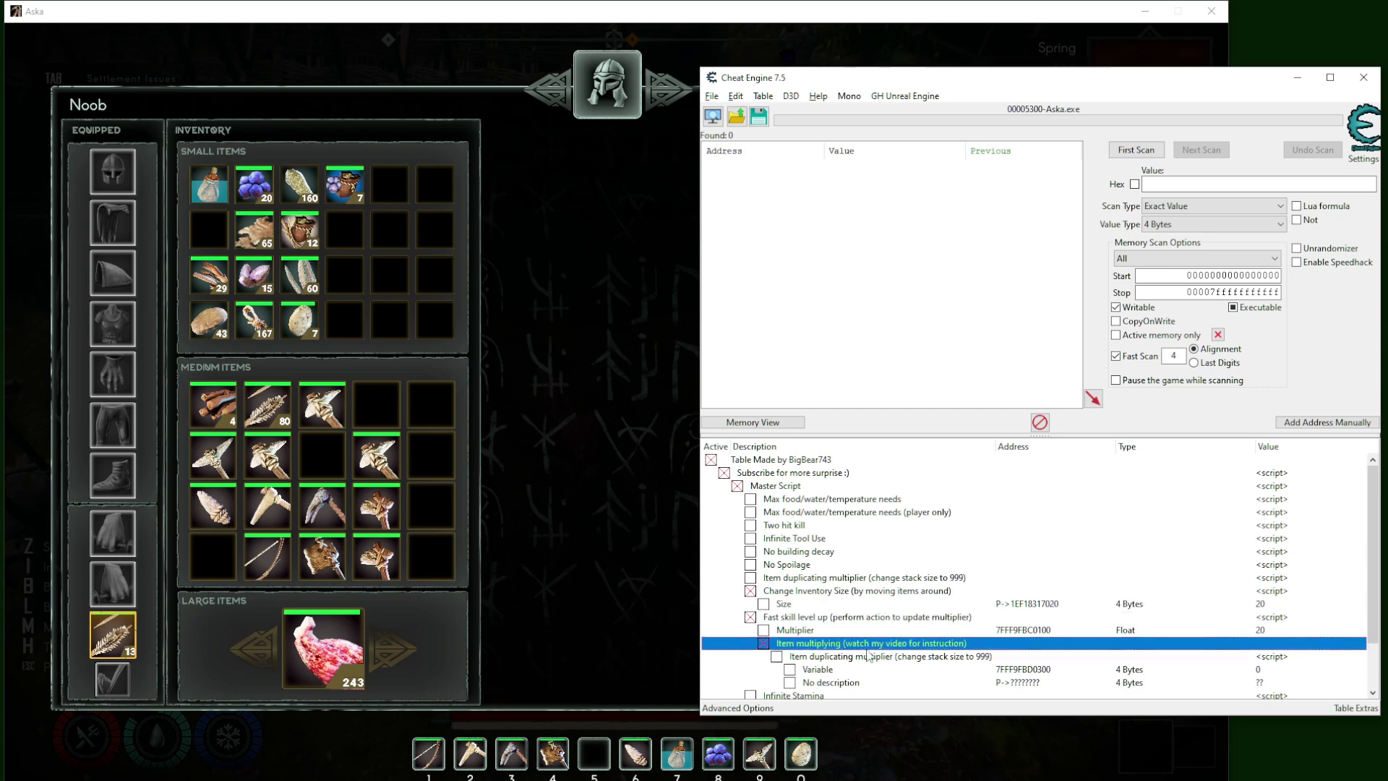
scroll(915, 671, down, 1)
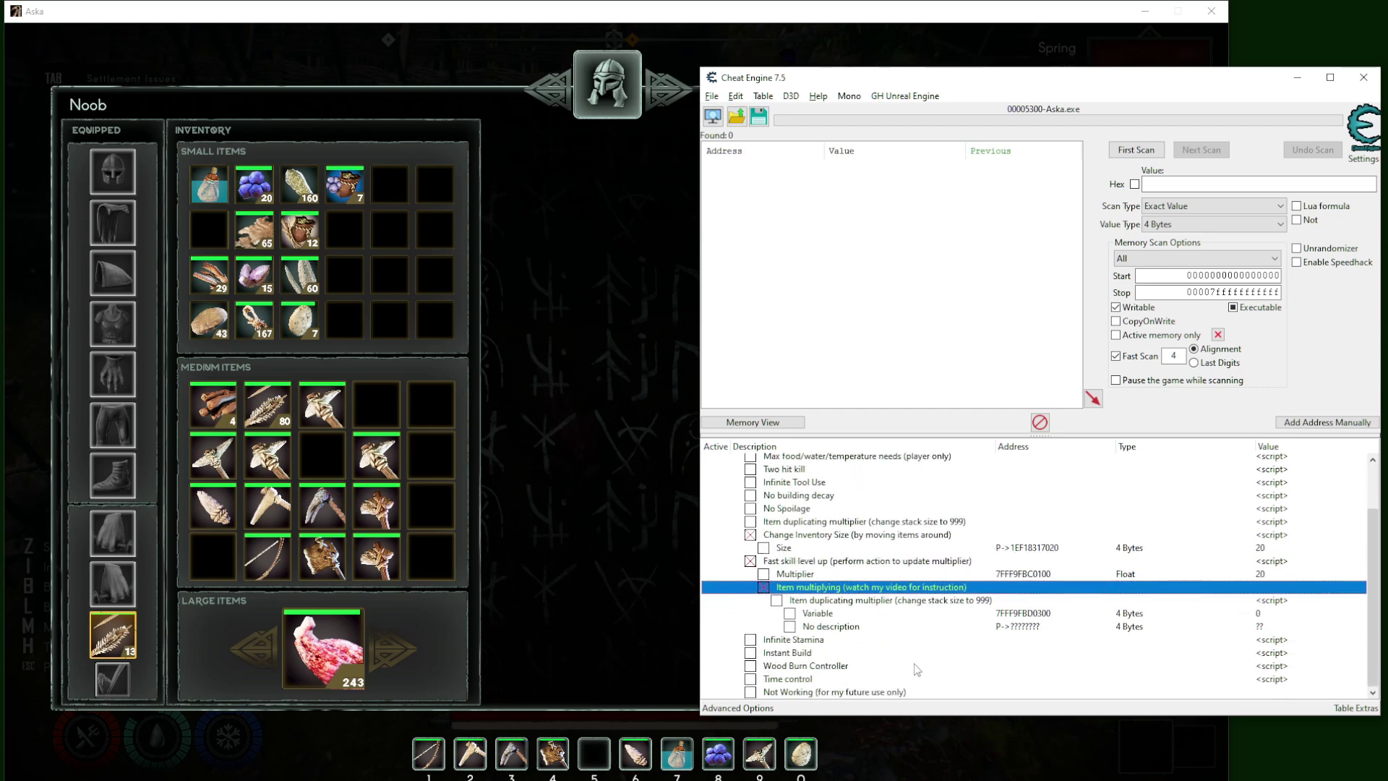
key(Delete)
key(Return)
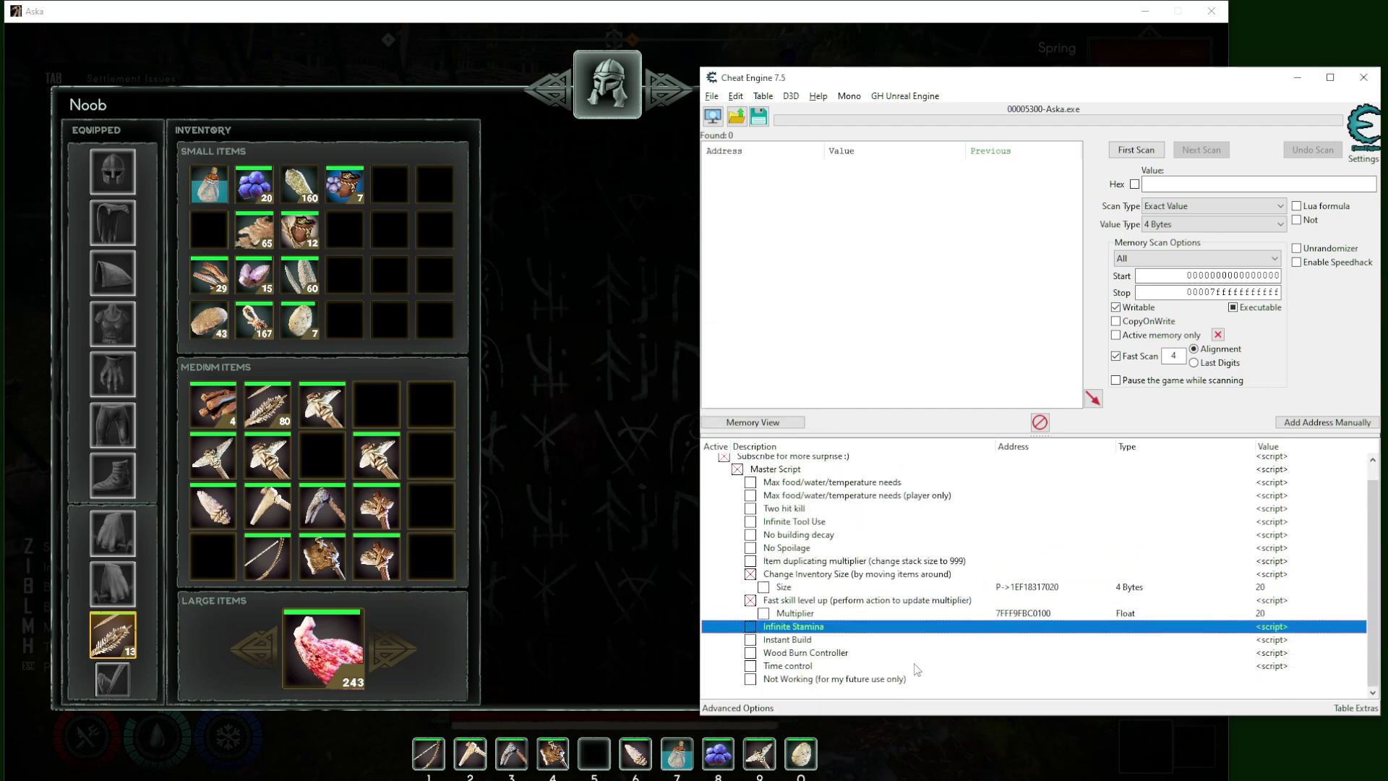
- Check the character's proficiencies in Aska and set the Multiplier of the Fast skill level up script to 999
click(841, 600)
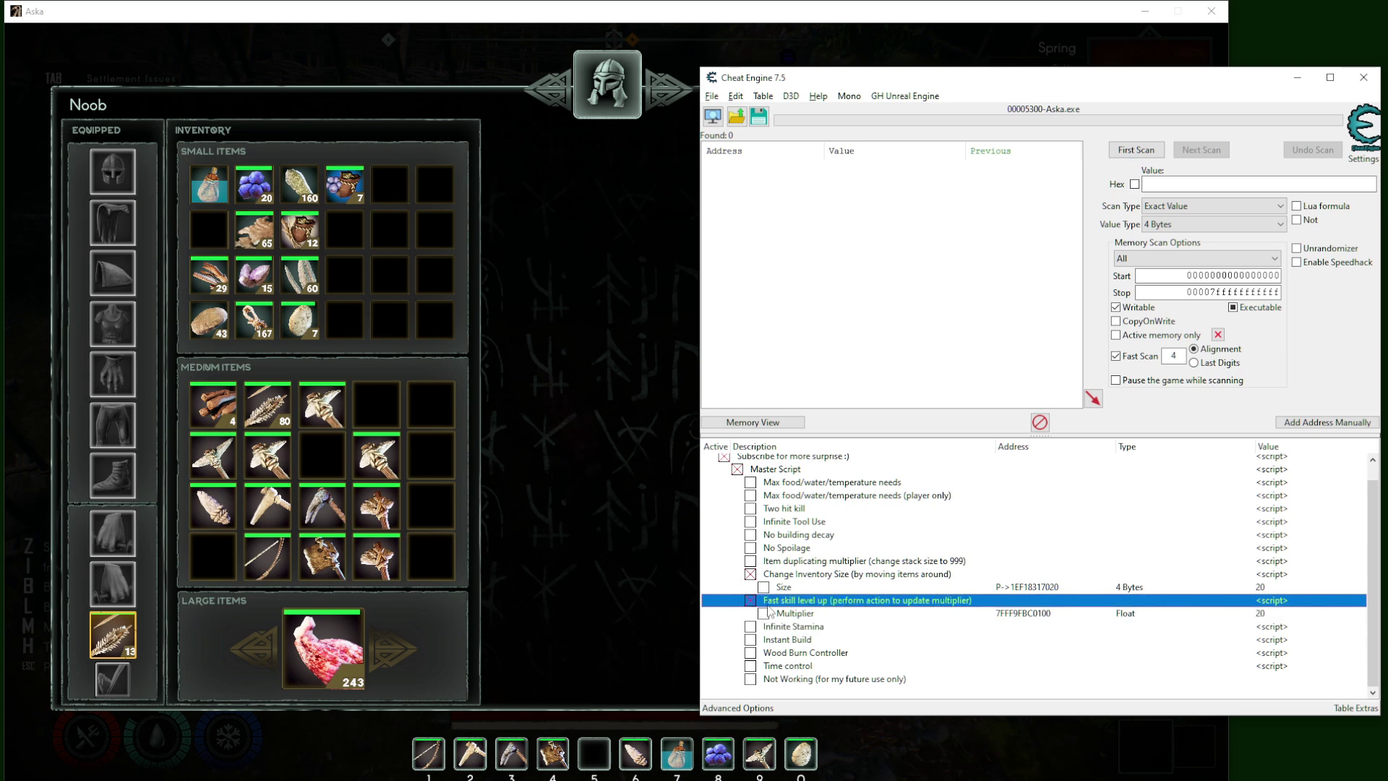
double_click(1275, 614)
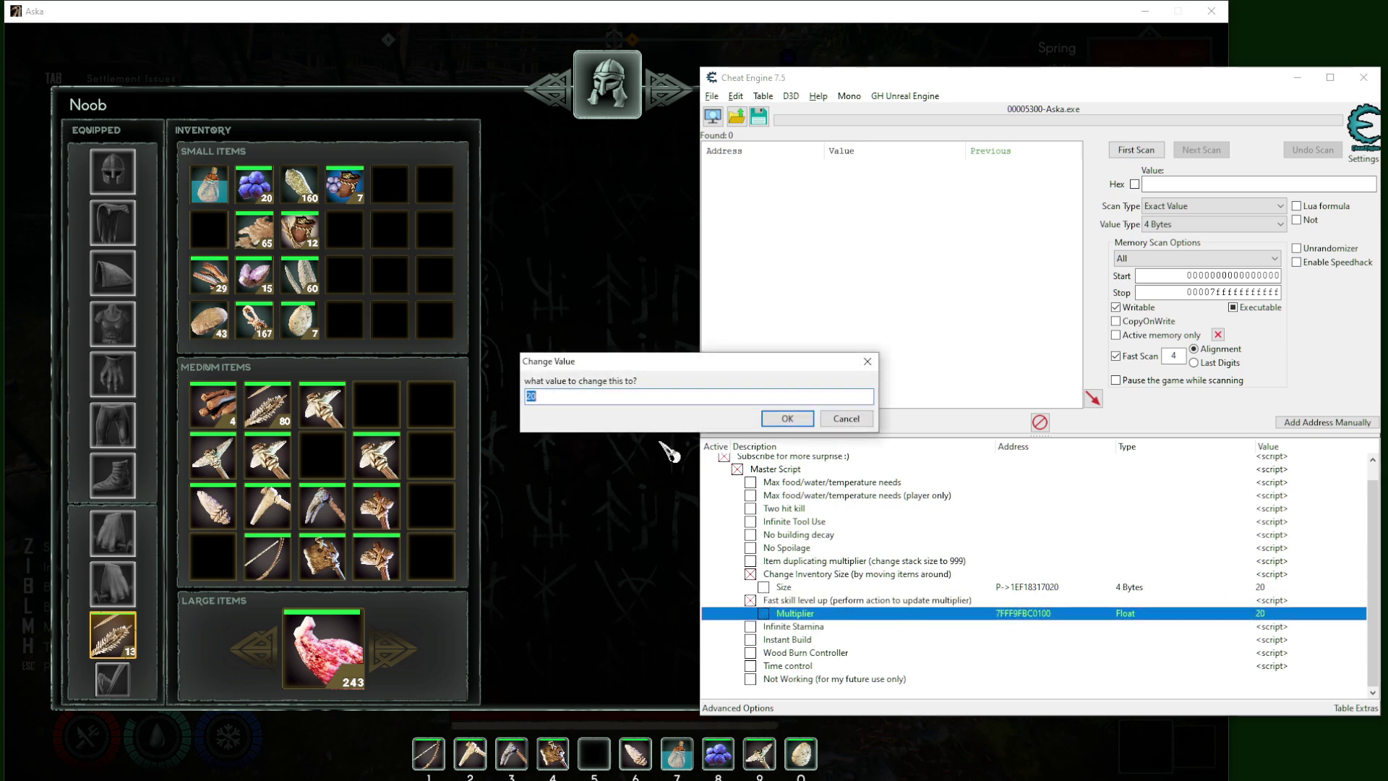
click(673, 488)
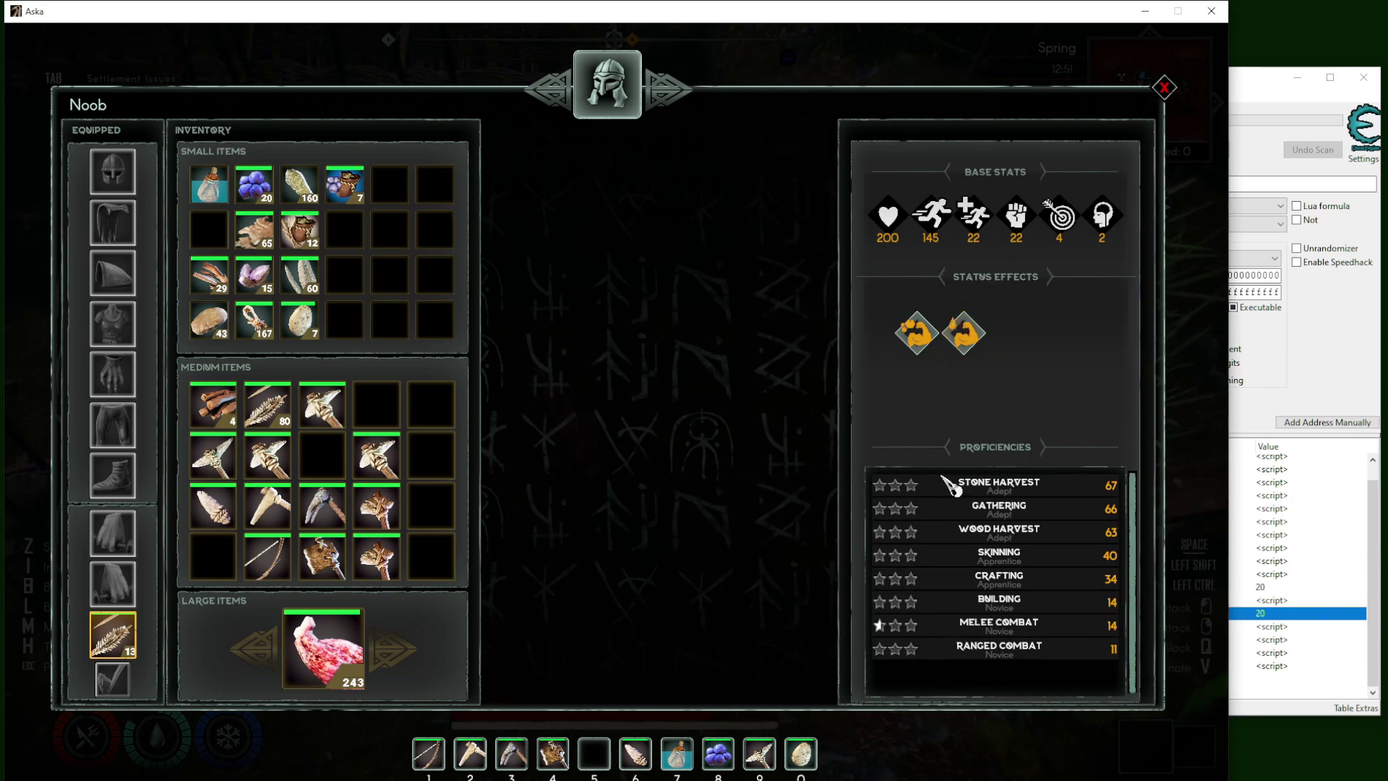
double_click(1264, 616)
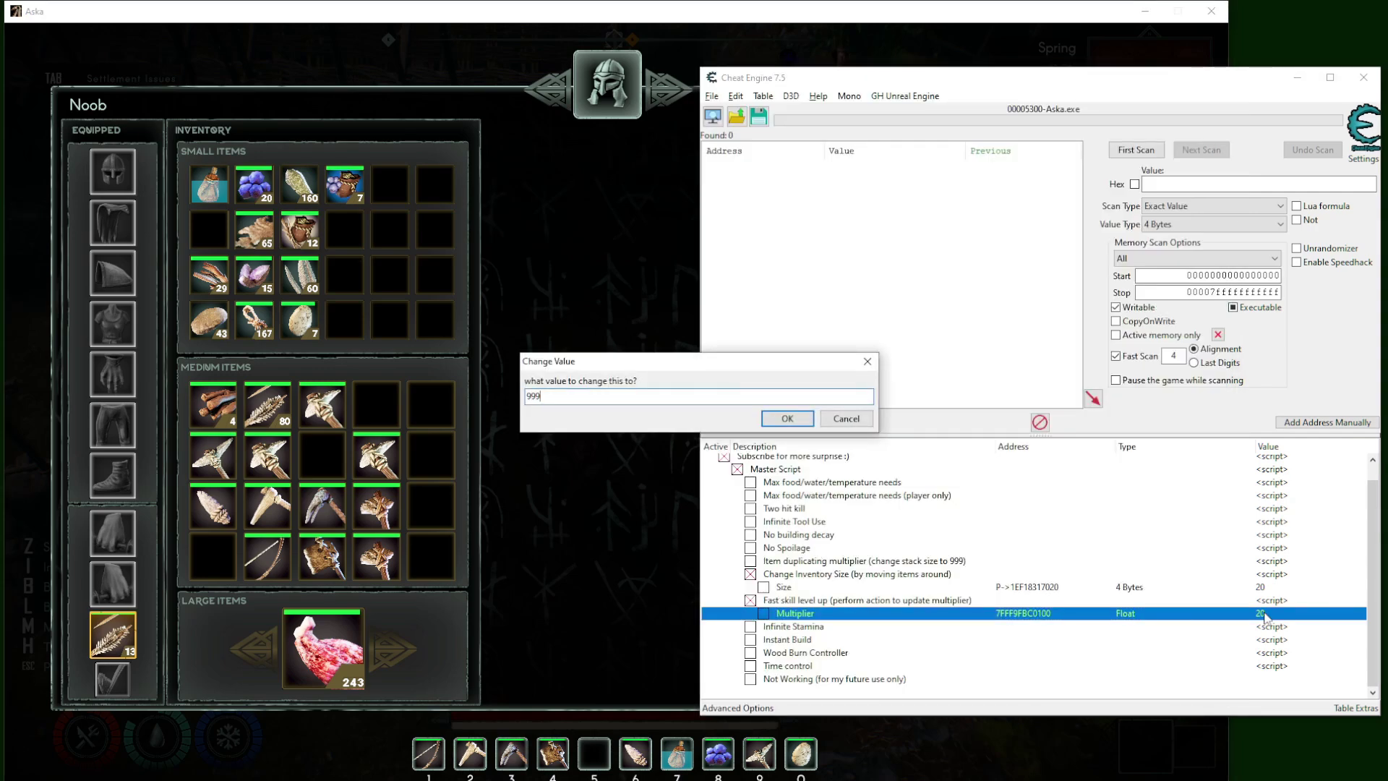
text(999)
key(Return)
- Return to Aska, close the inventory, drop the carried Meat Hunk and walk to a Long Stick on the ground
click(620, 586)
key(i)
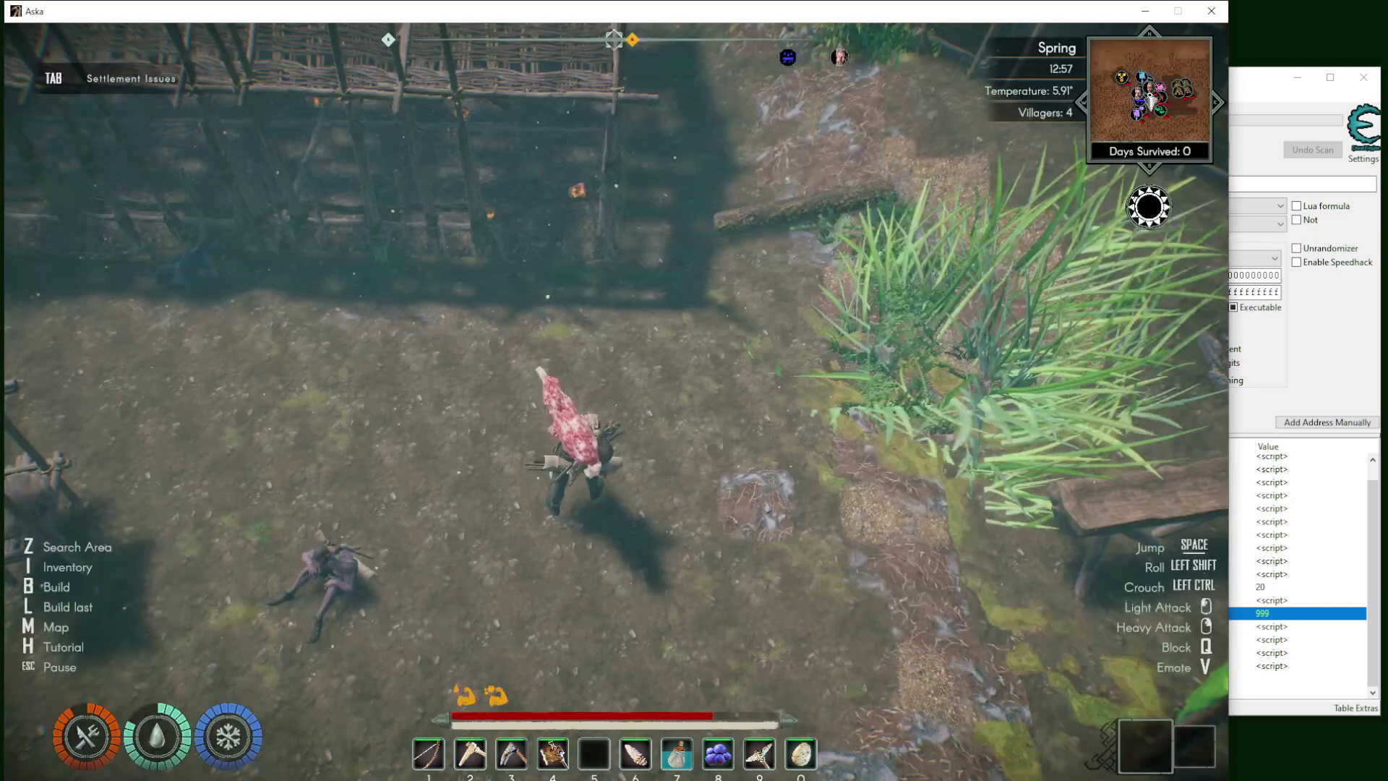
key(w)
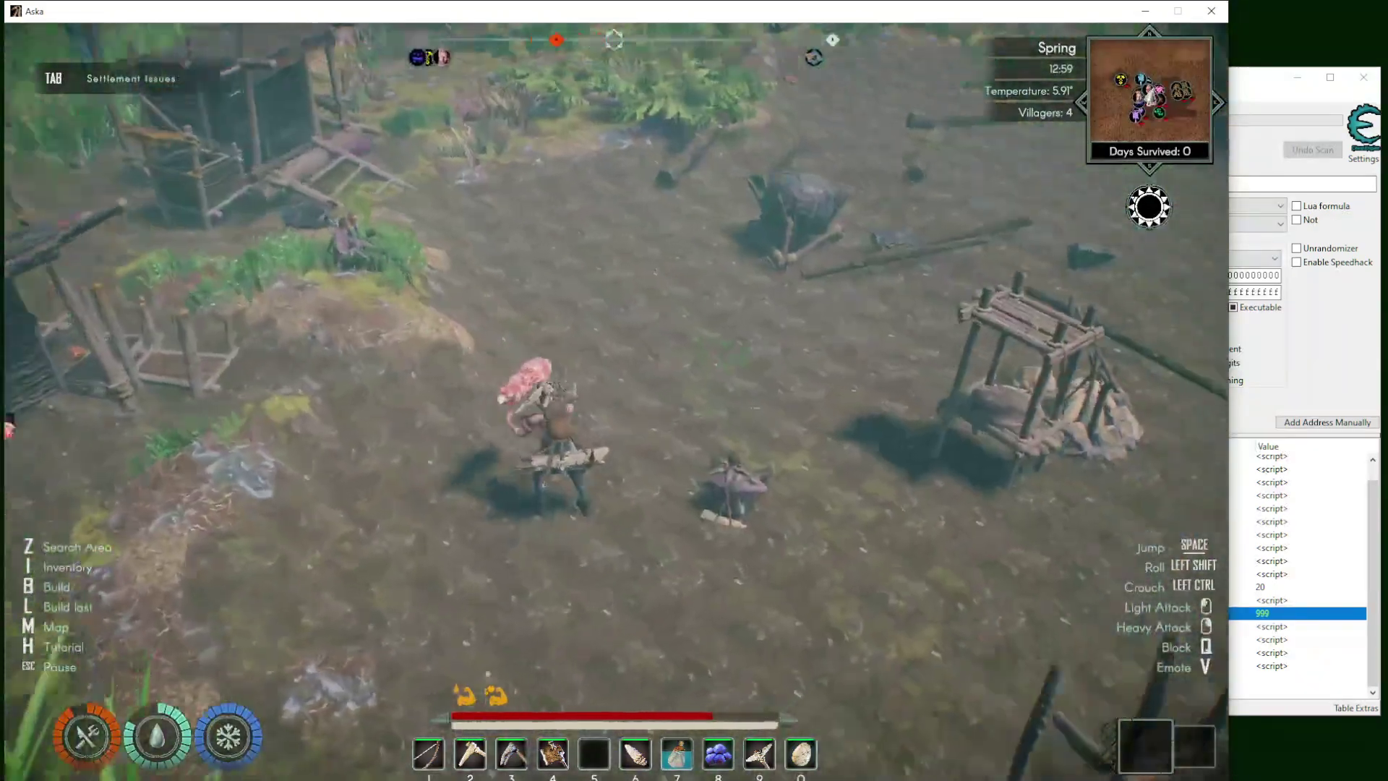
key(g)
key(w)
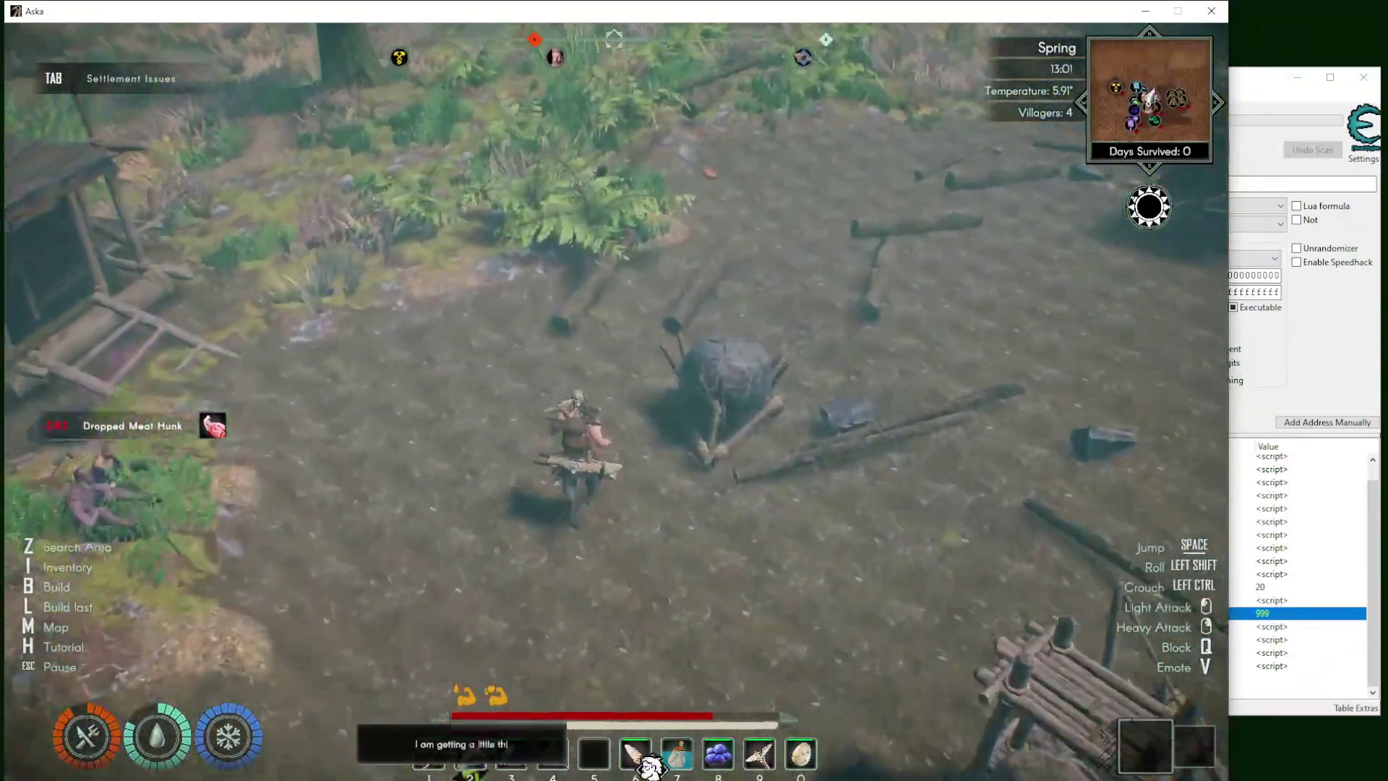
key(w)
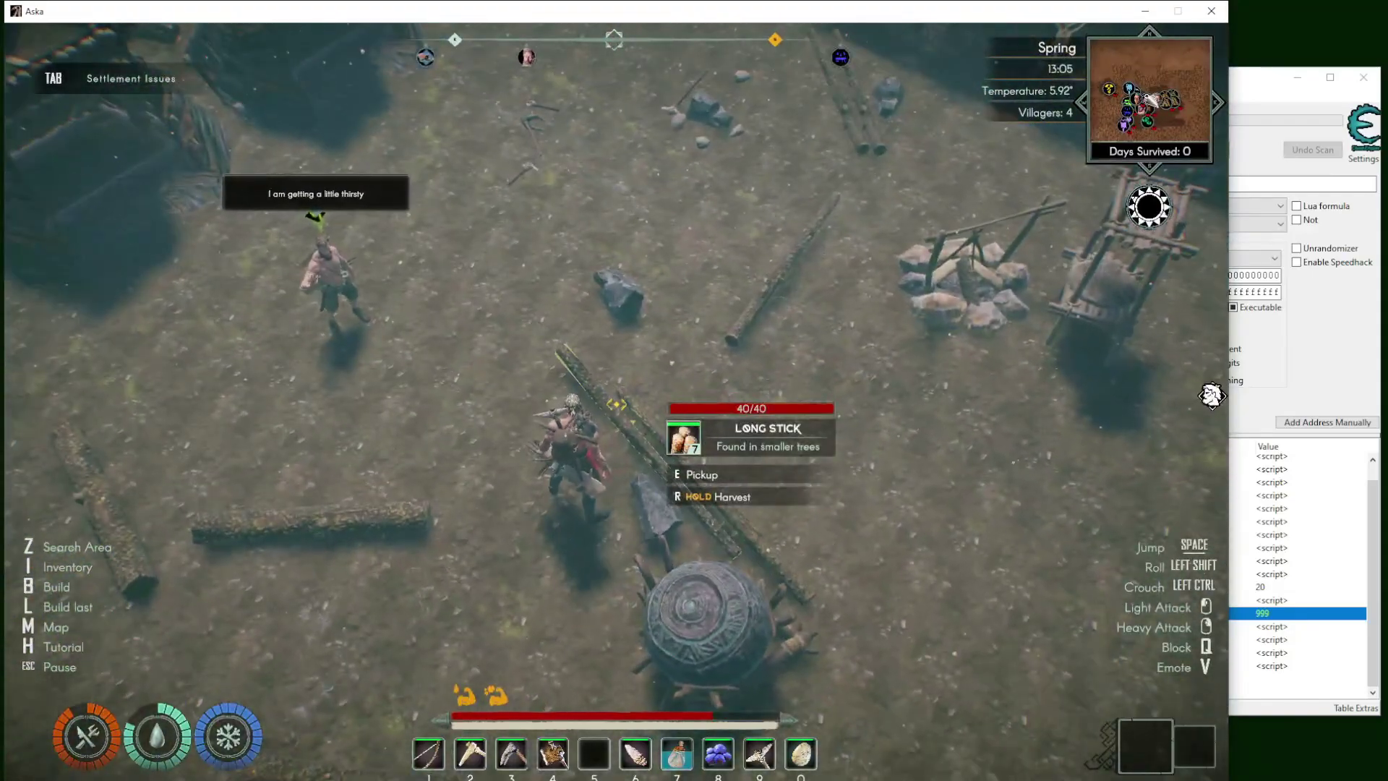
- Equip the tool in hotbar slot 4, chop the Long Stick and open the inventory to check the Wood Harvest proficiency
key(4)
click(1212, 401)
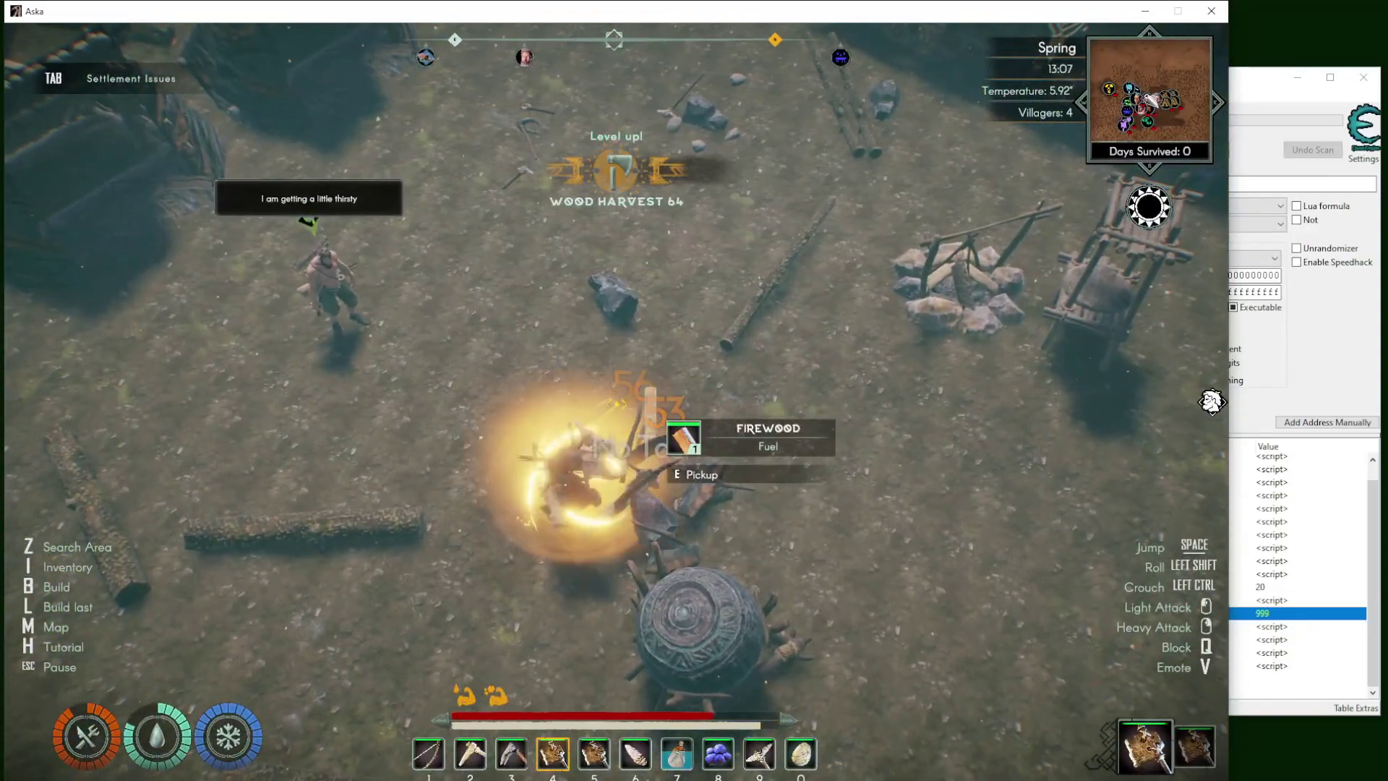
key(i)
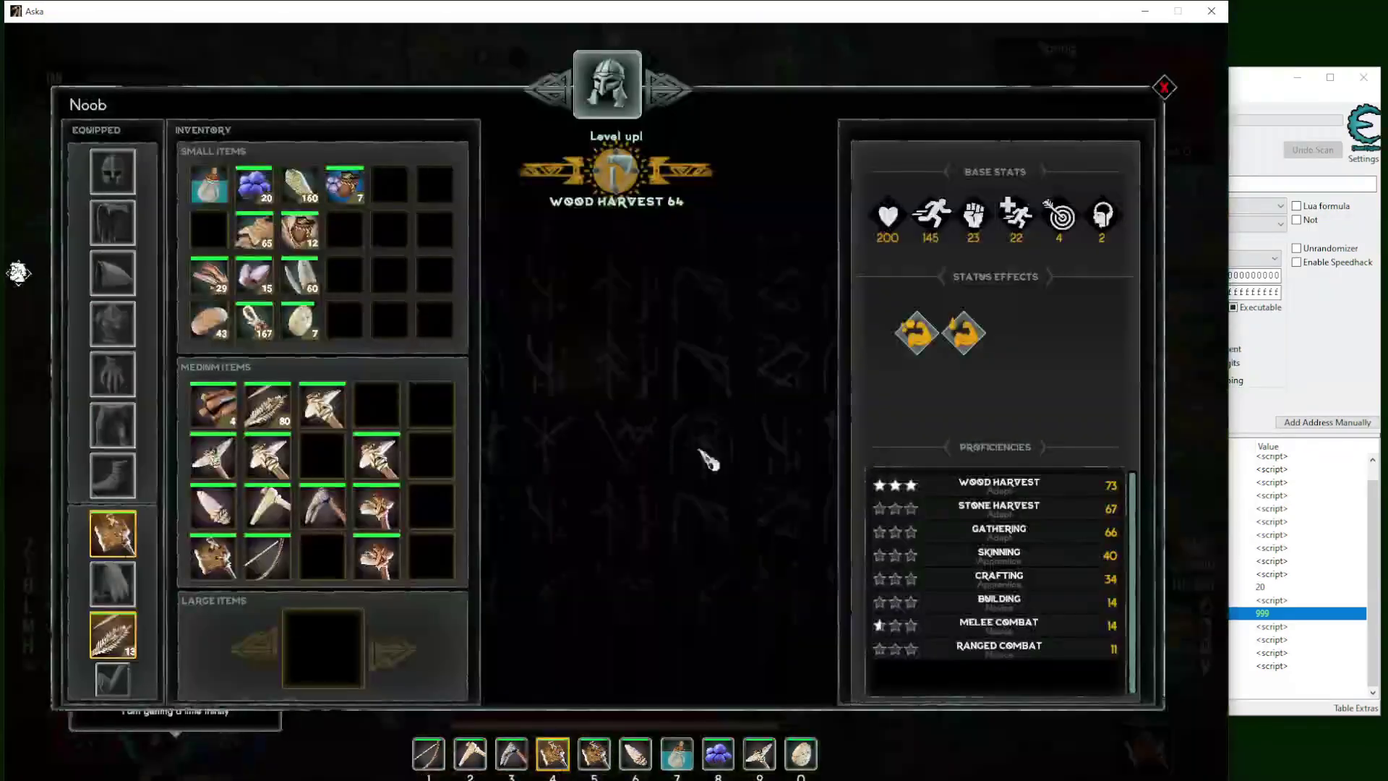
- Switch to Cheat Engine, disable the Fast skill level up script and enable Infinite Stamina
key(alt+Tab)
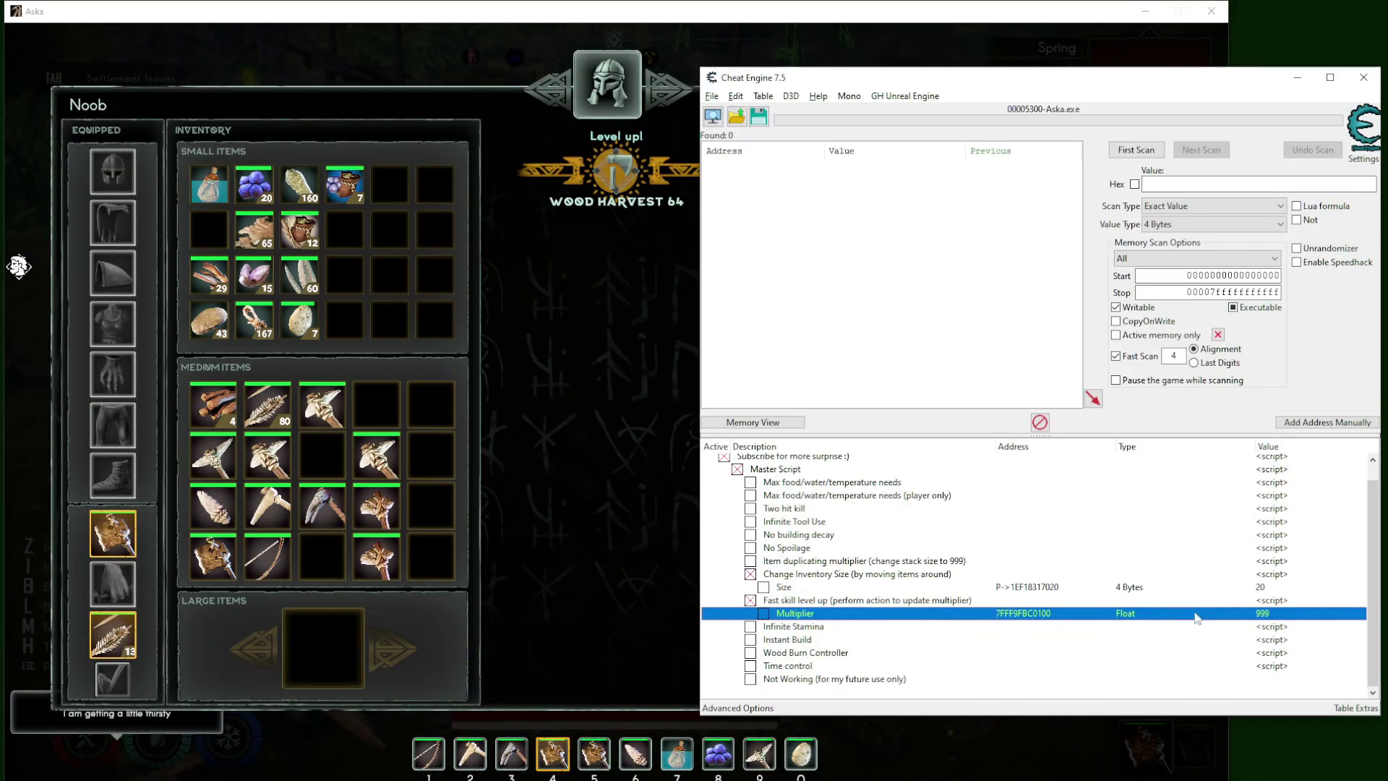
click(751, 600)
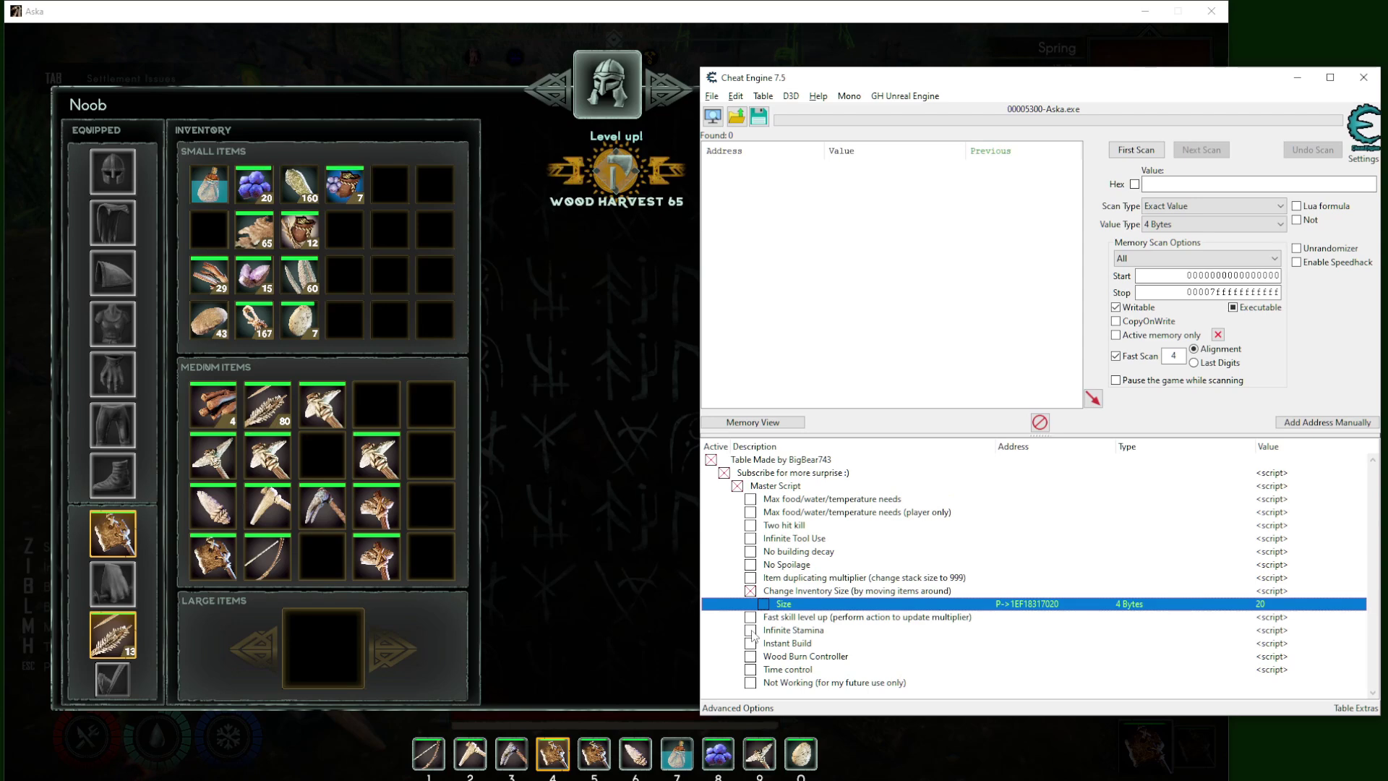
click(750, 632)
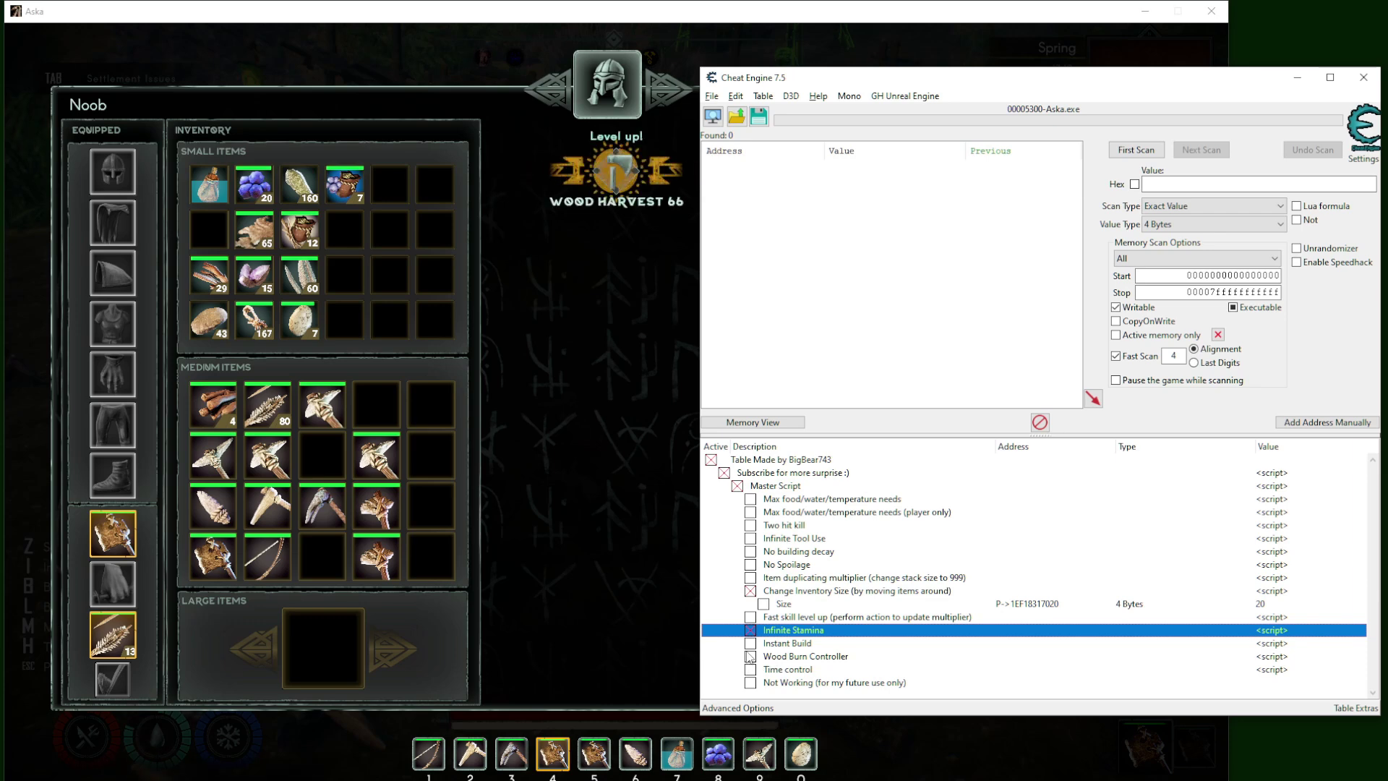
click(751, 644)
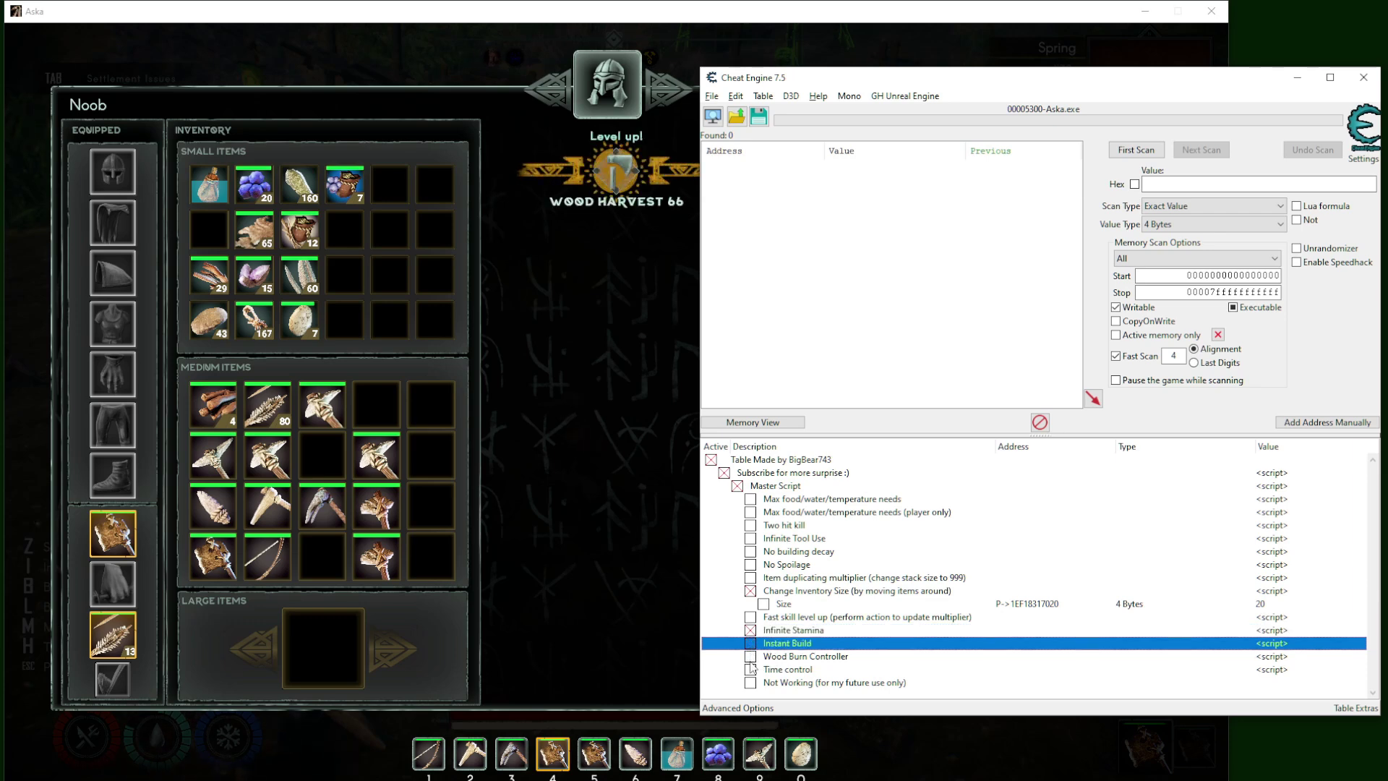
- Move the Infinite Health script out of the Not Working group to directly below Infinite Stamina and enable it
click(752, 682)
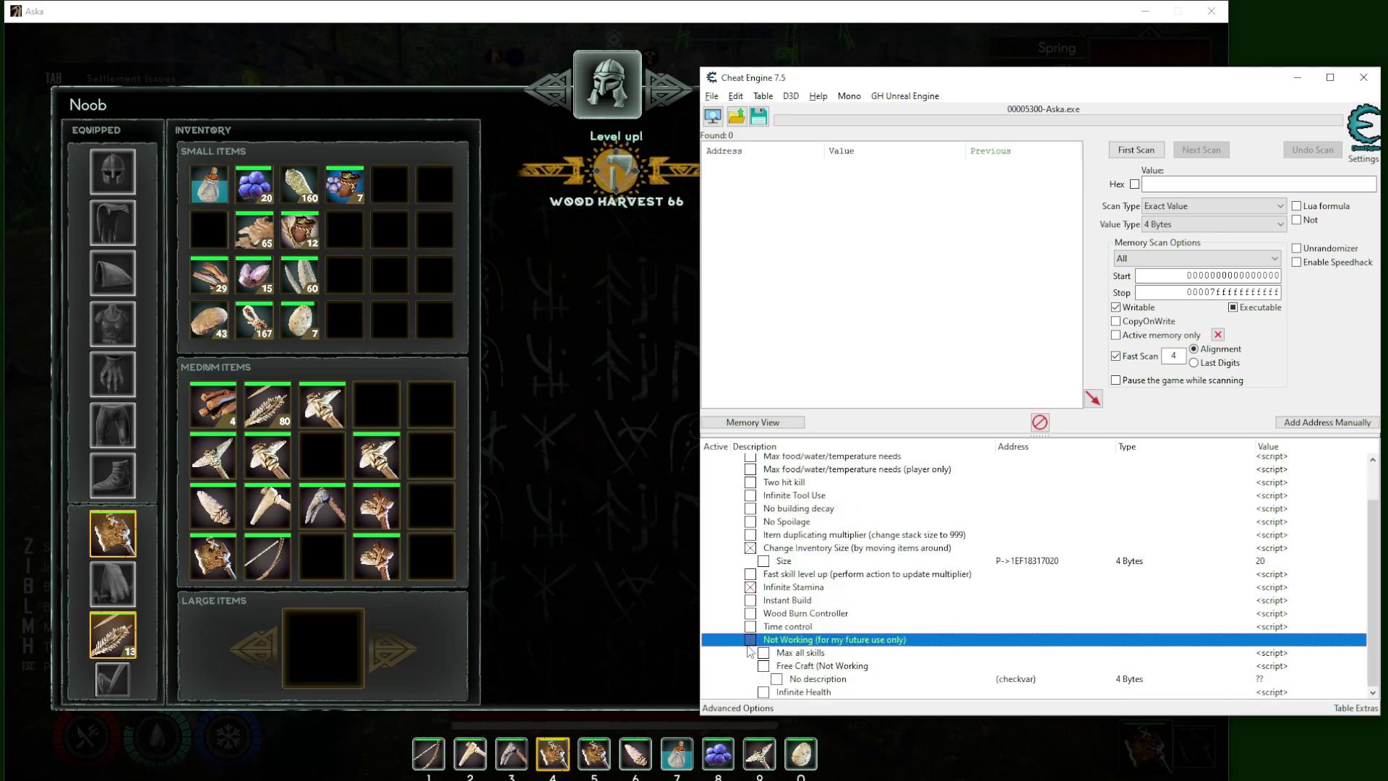
mouse_move(794, 692)
mouse_down()
mouse_move(779, 609)
mouse_move(712, 609)
mouse_up()
click(751, 653)
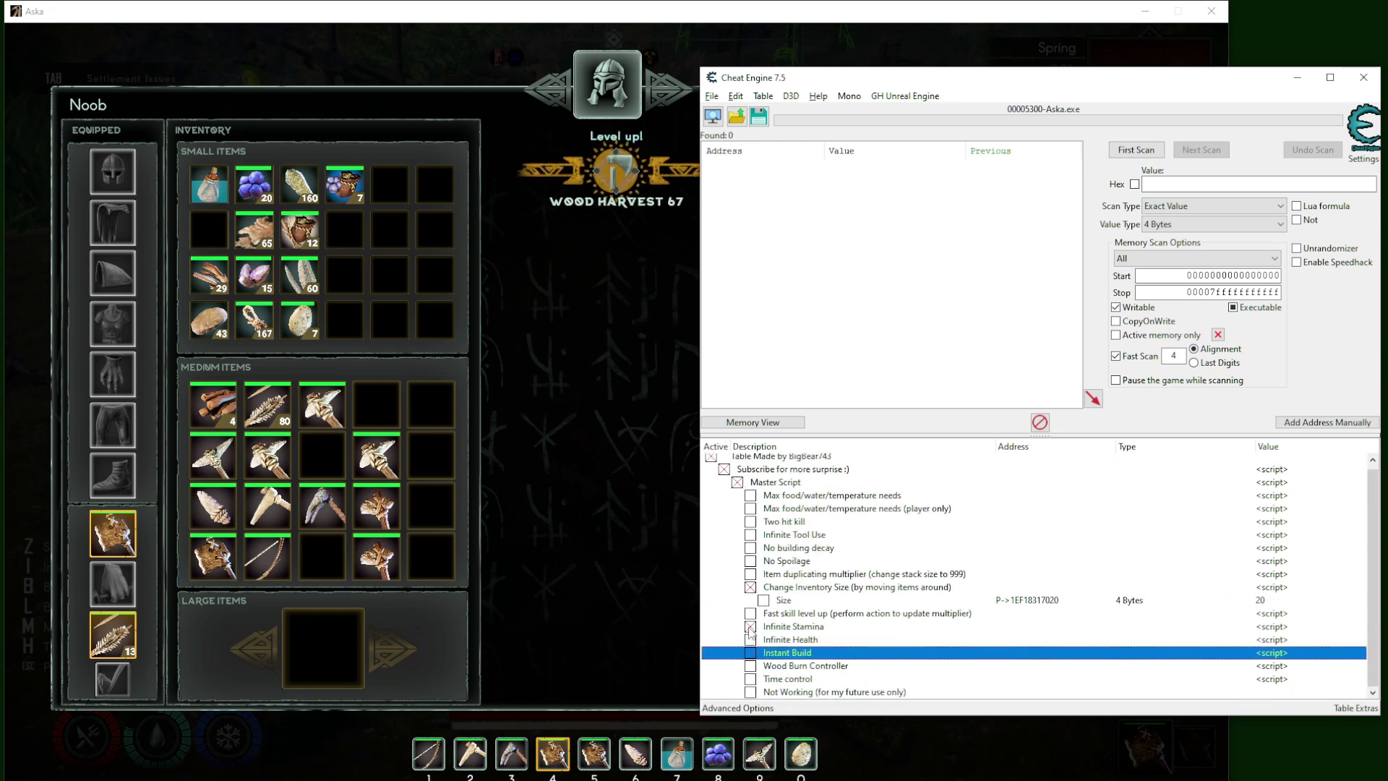
click(752, 643)
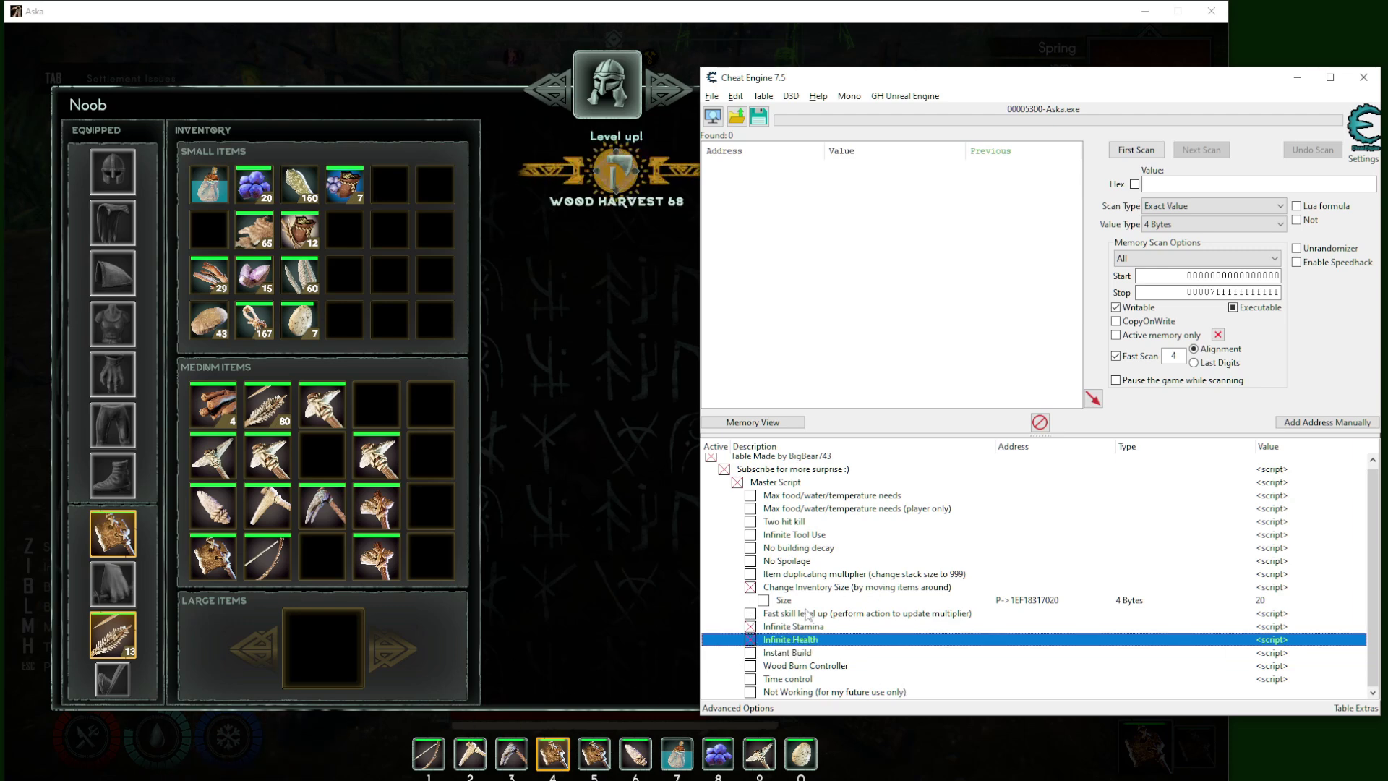
- Enable the Max food/water/temperature needs, Two hit kill, Infinite Tool Use, No building decay, No Spoilage, Item duplicating multiplier and Instant Build scripts
click(751, 495)
click(751, 521)
click(750, 534)
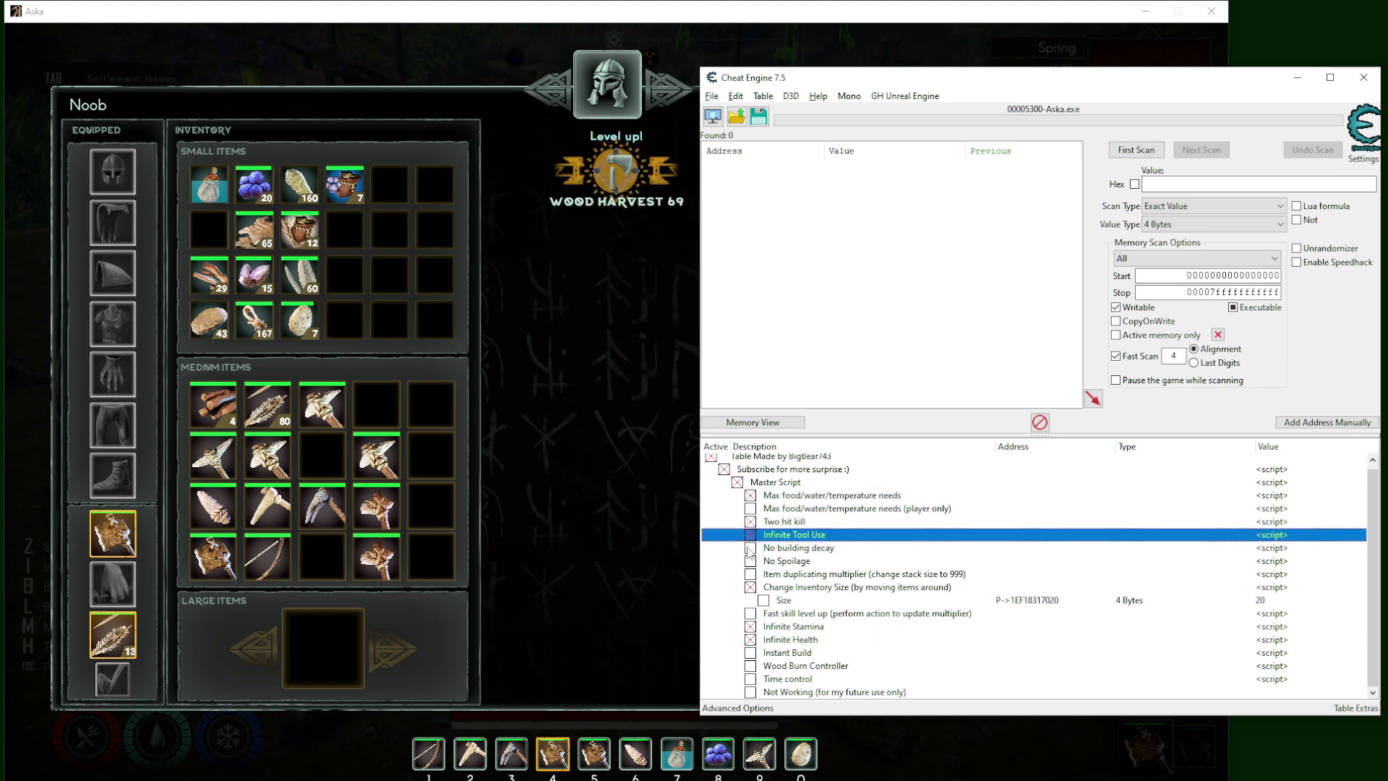
click(751, 547)
click(751, 560)
click(750, 576)
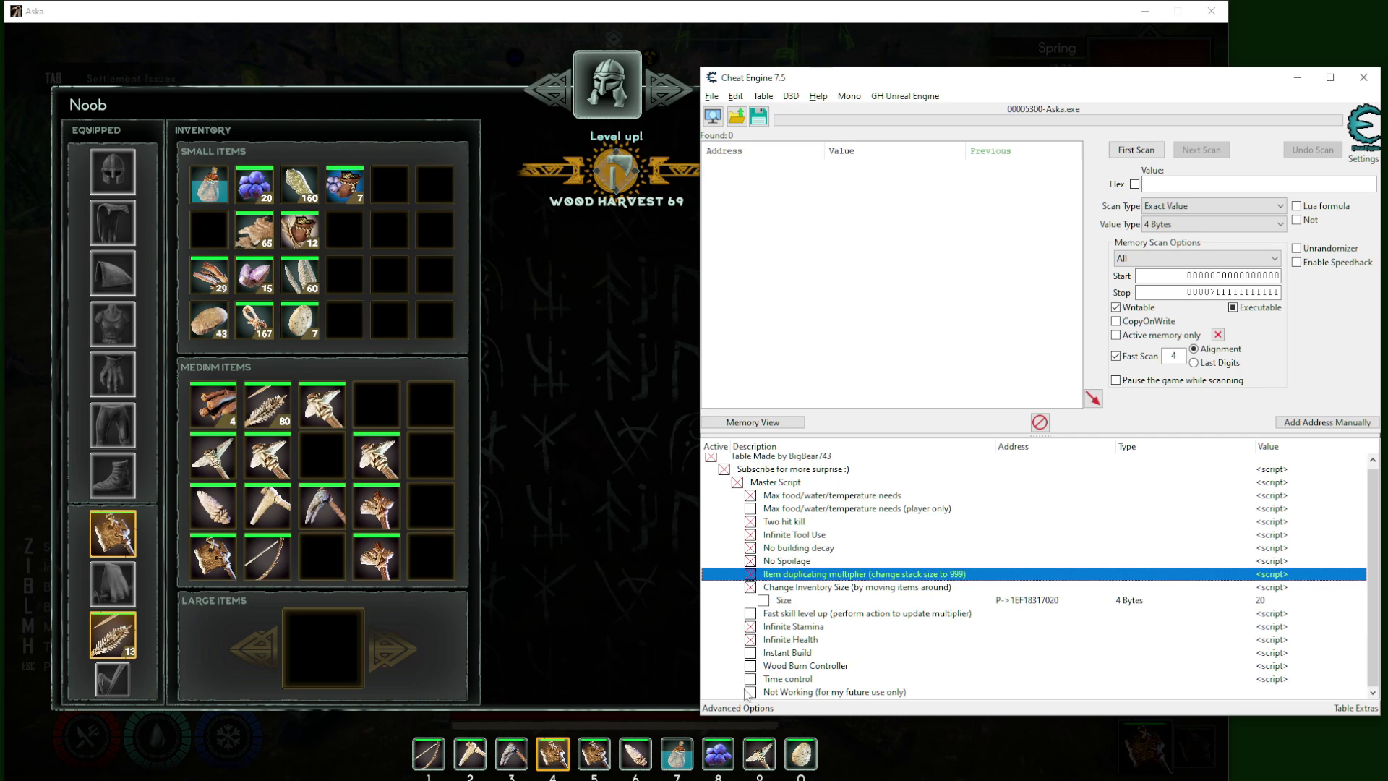
click(751, 653)
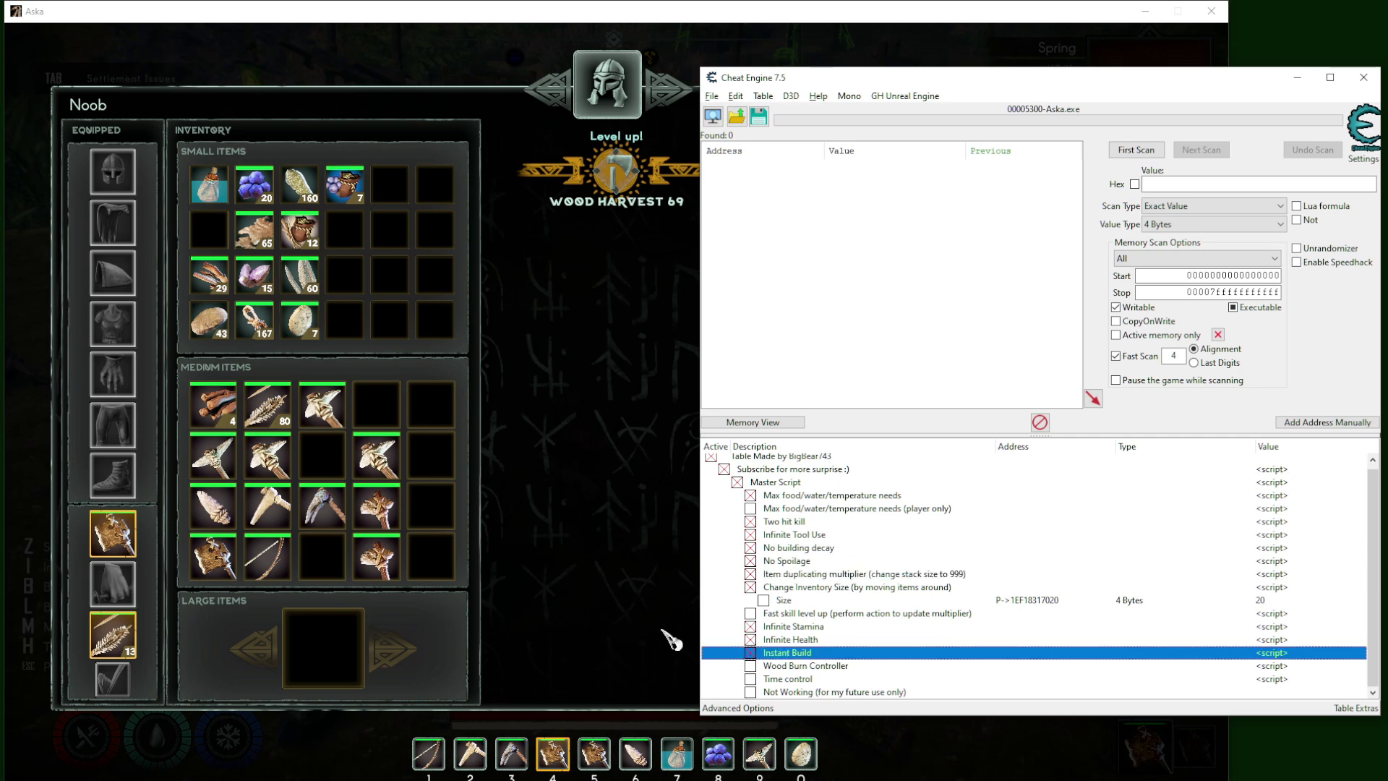
- Return to Aska, walk to the unfinished Workshop Hut and compare its build requirements with the Instant Build script in Cheat Engine
click(567, 576)
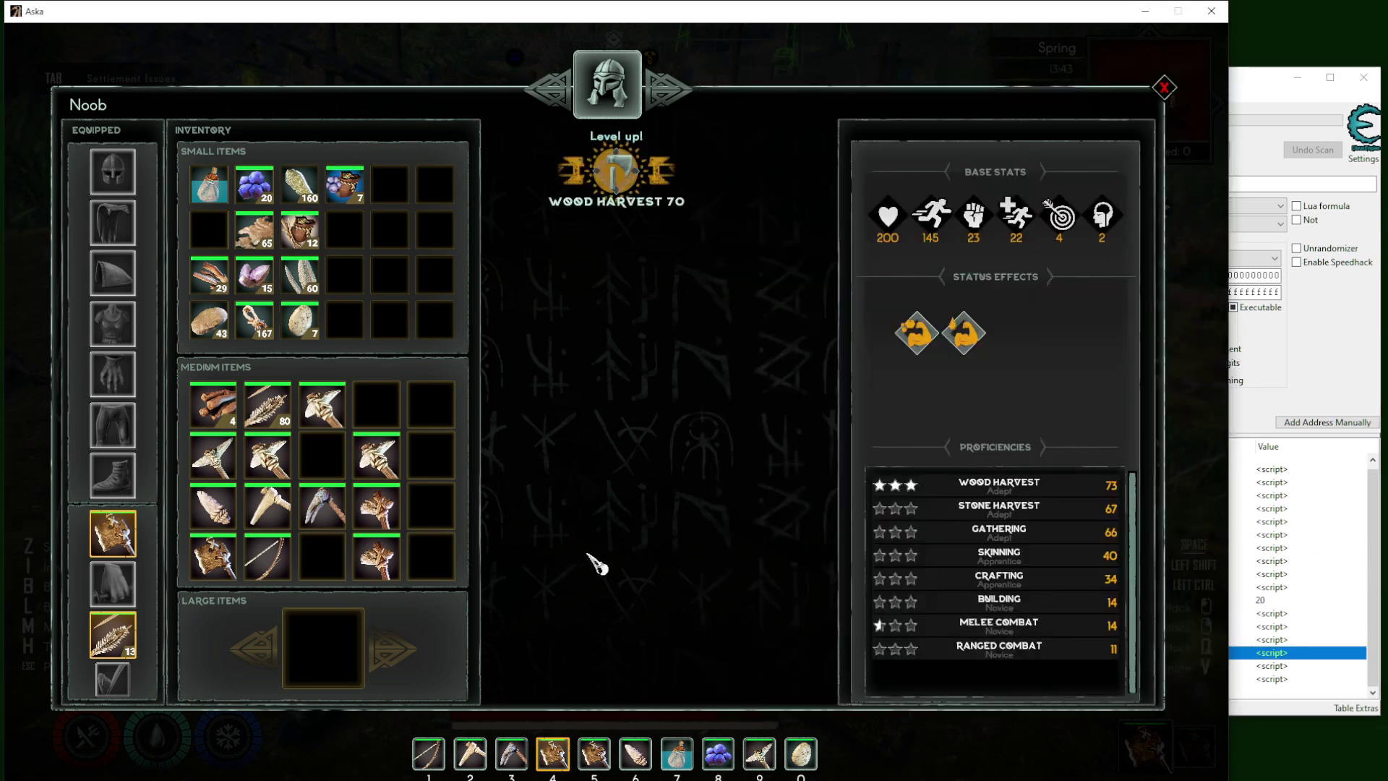
key(i)
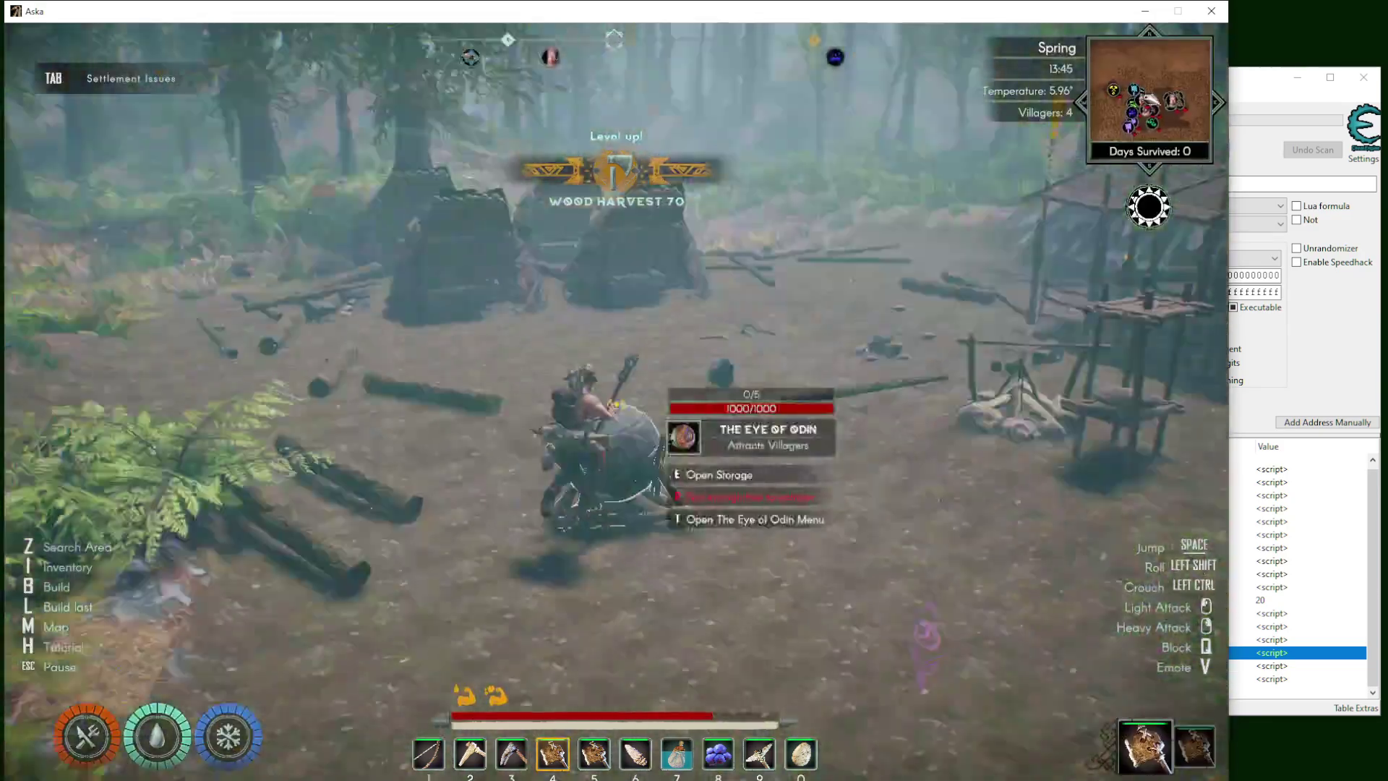
key(w)
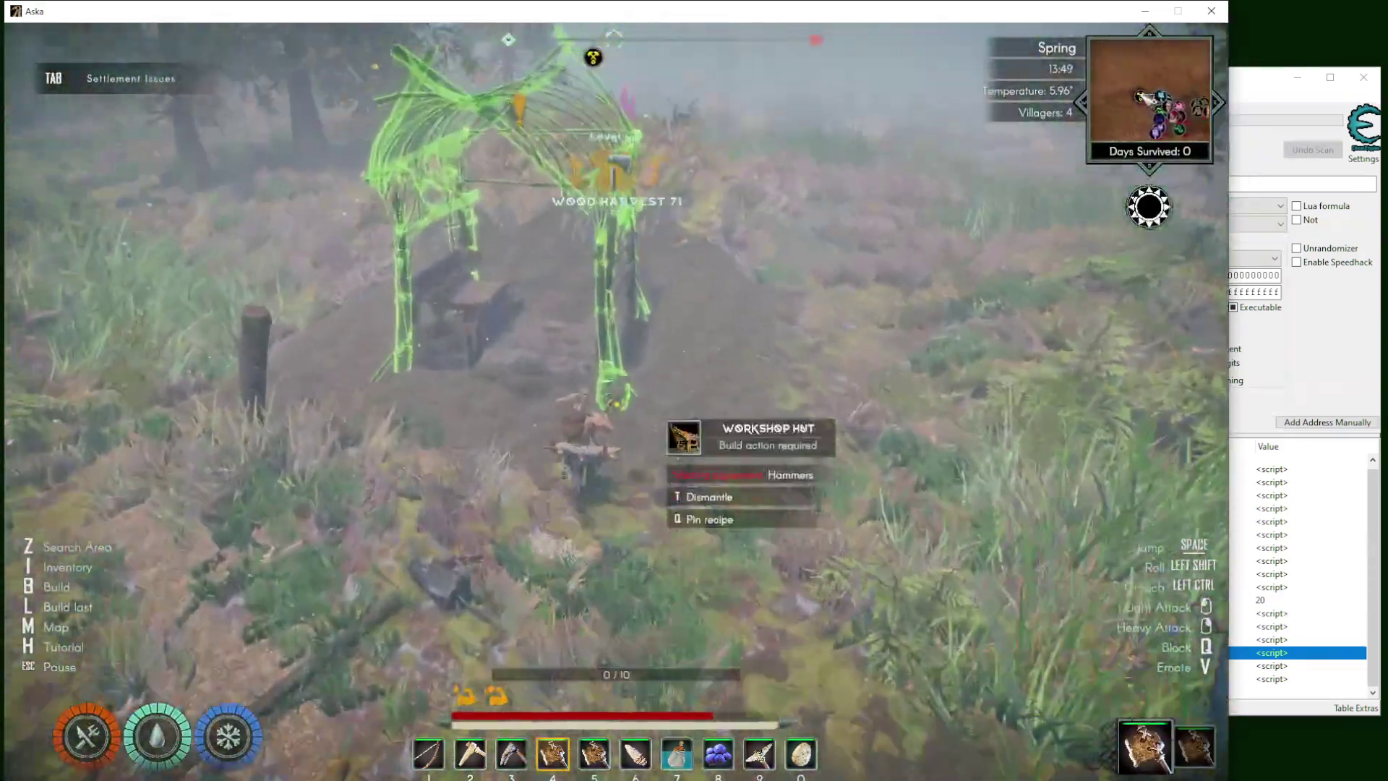
key(alt+Tab)
key(alt+Tab)
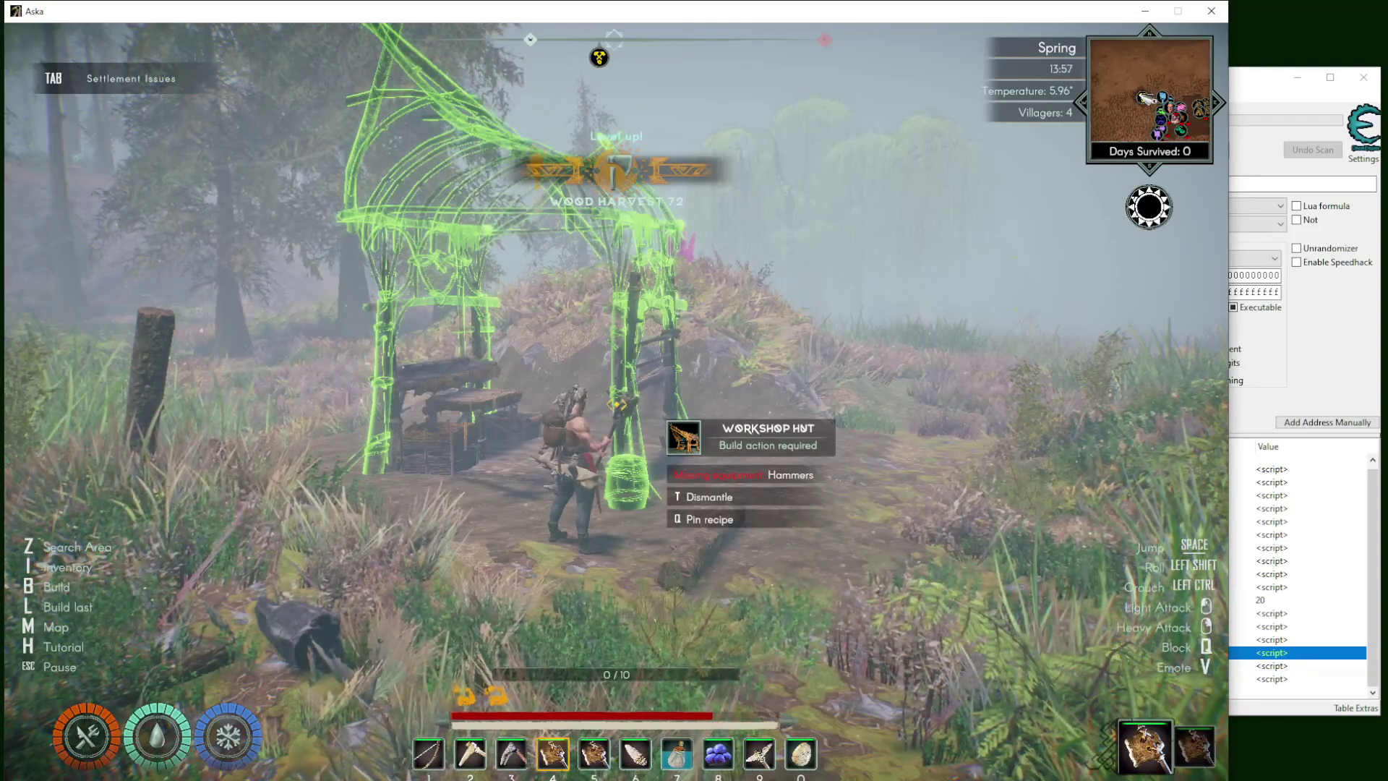
key(alt+Tab)
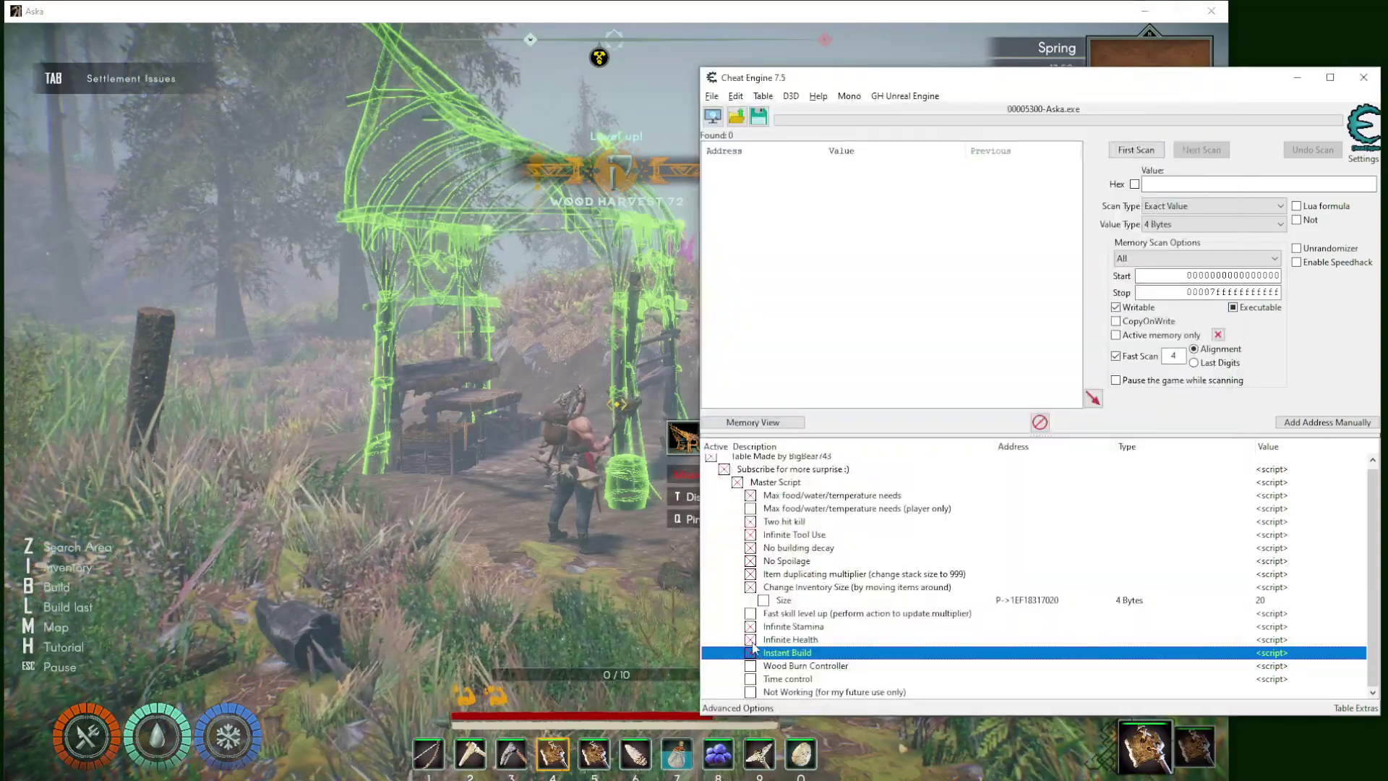
key(alt+Tab)
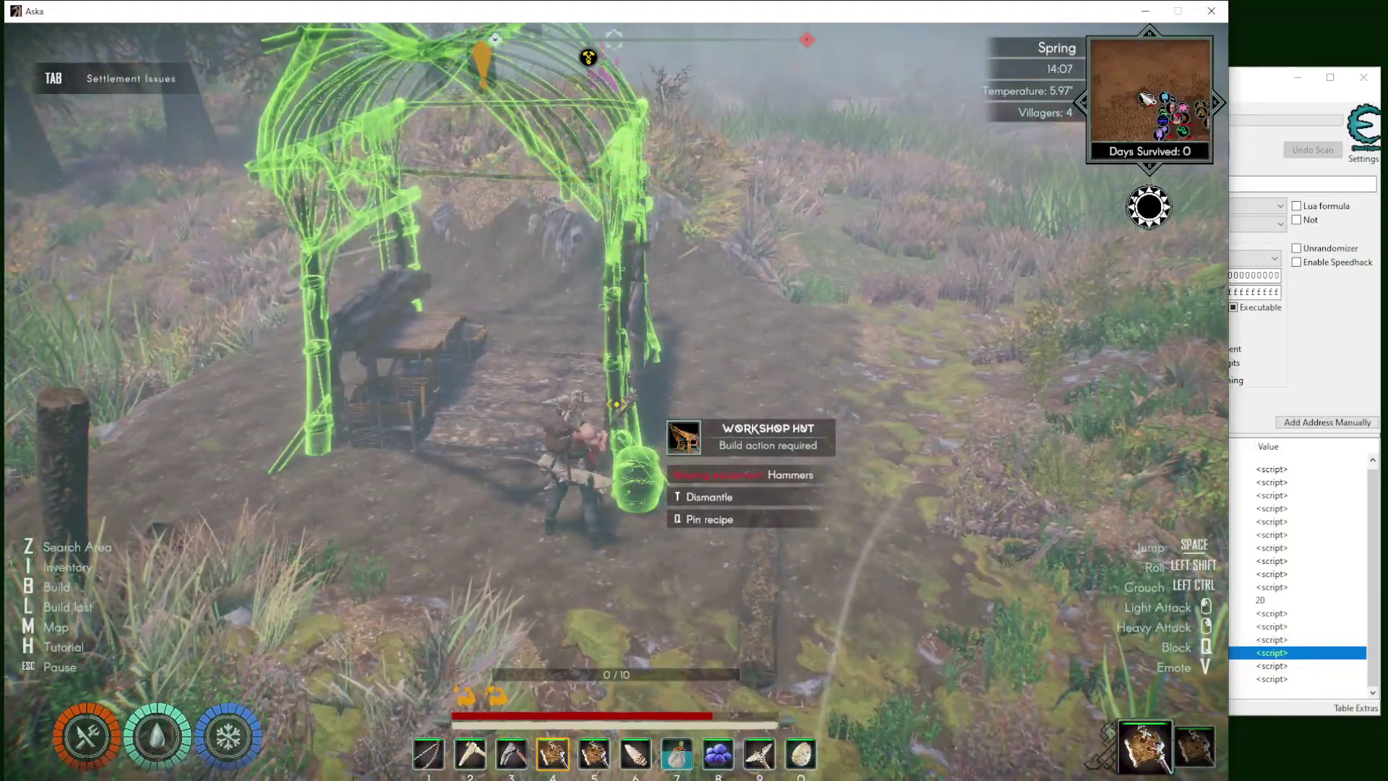
- Enable the Wood Burn Controller script in Cheat Engine, return to Aska and walk to the campfire
key(alt+Tab)
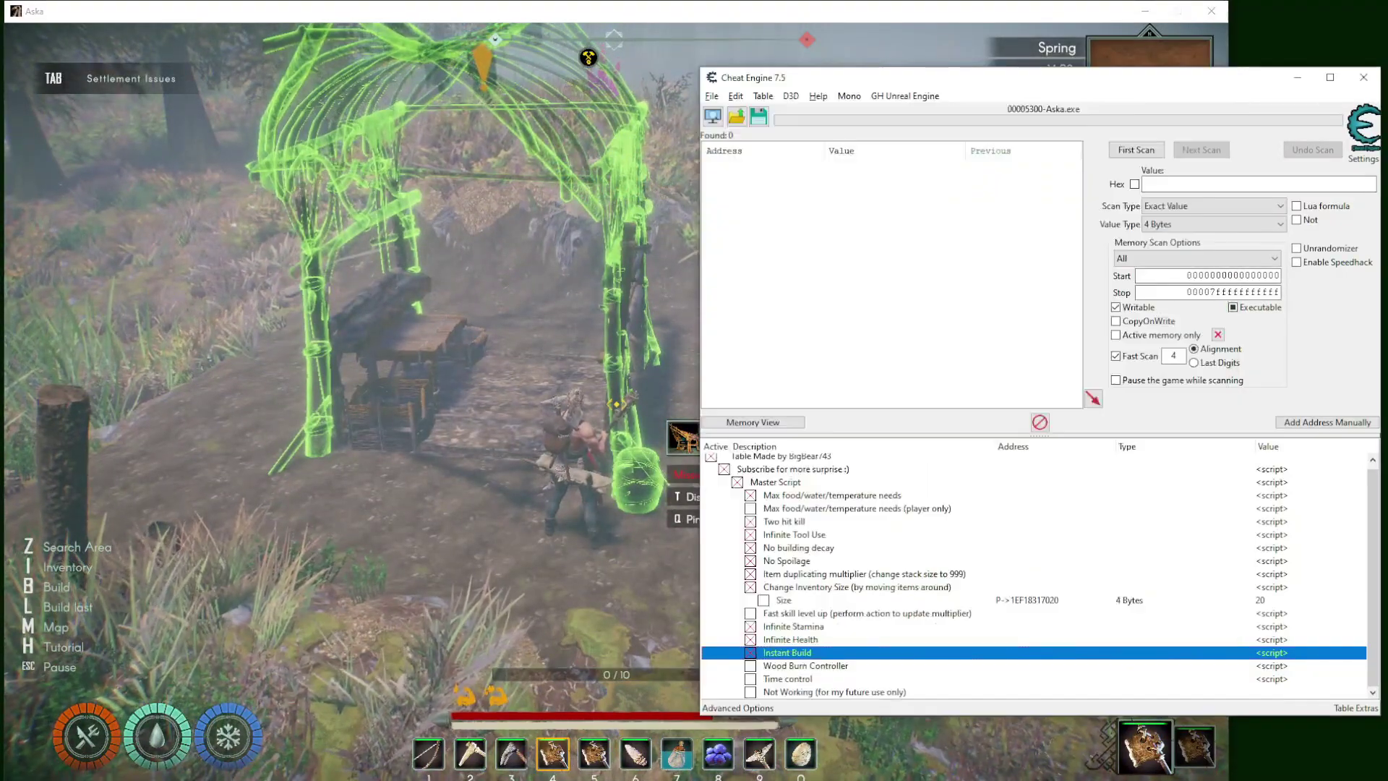
click(751, 666)
key(alt+Tab)
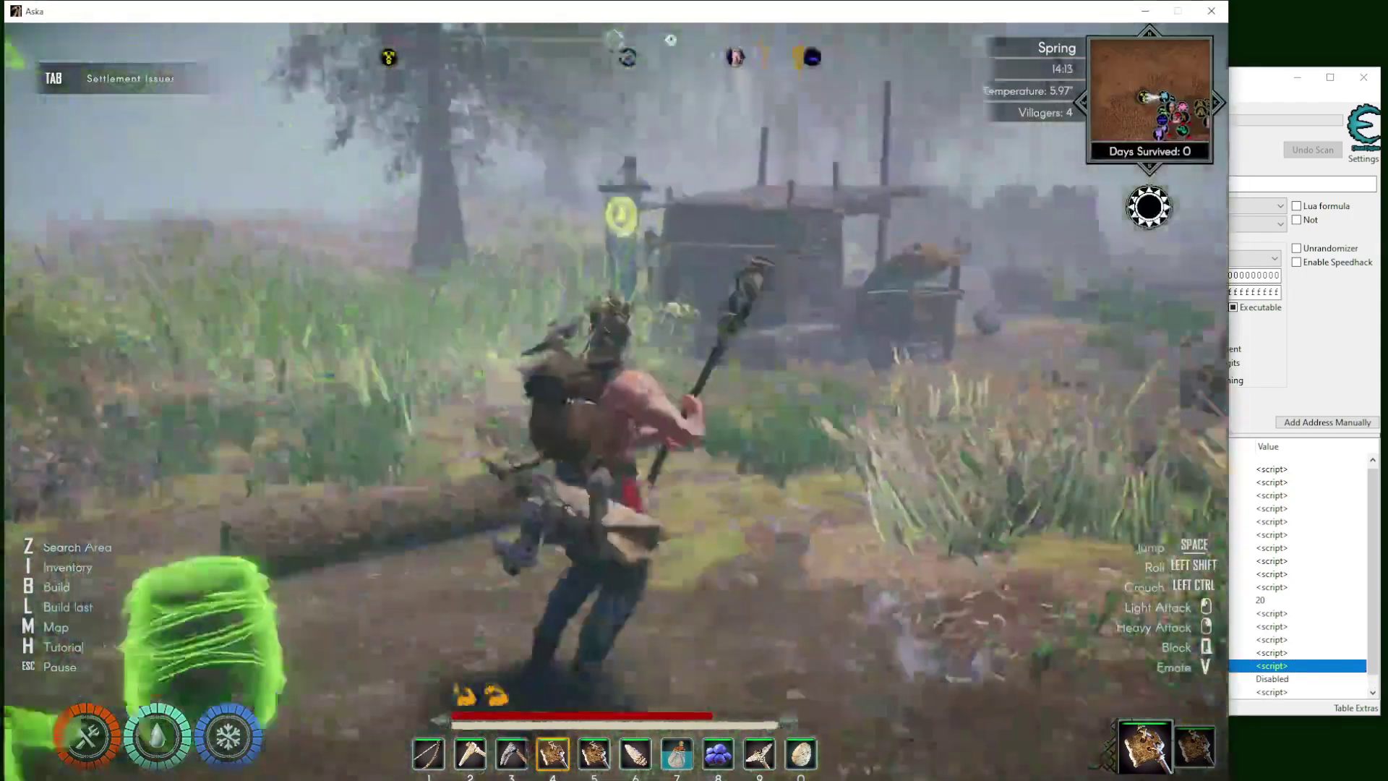
key(w)
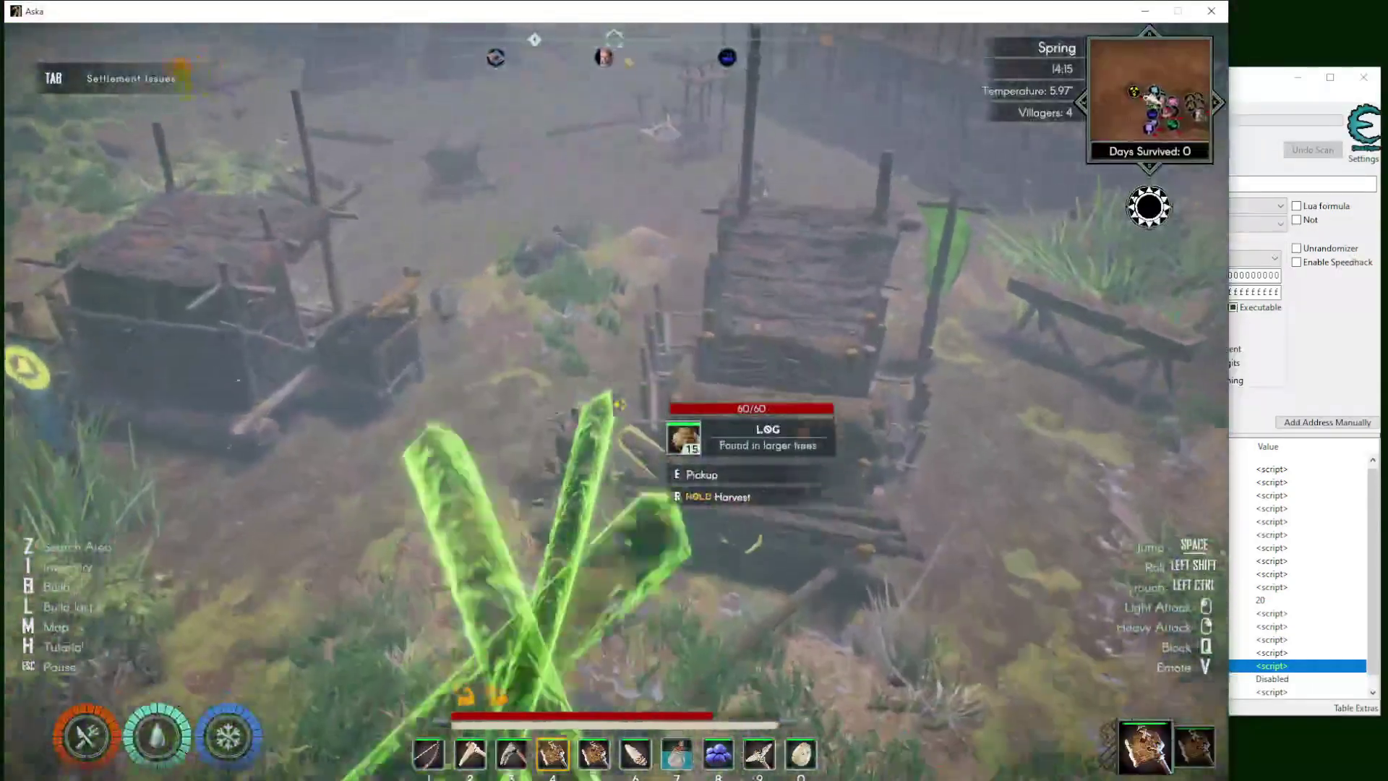
key(w)
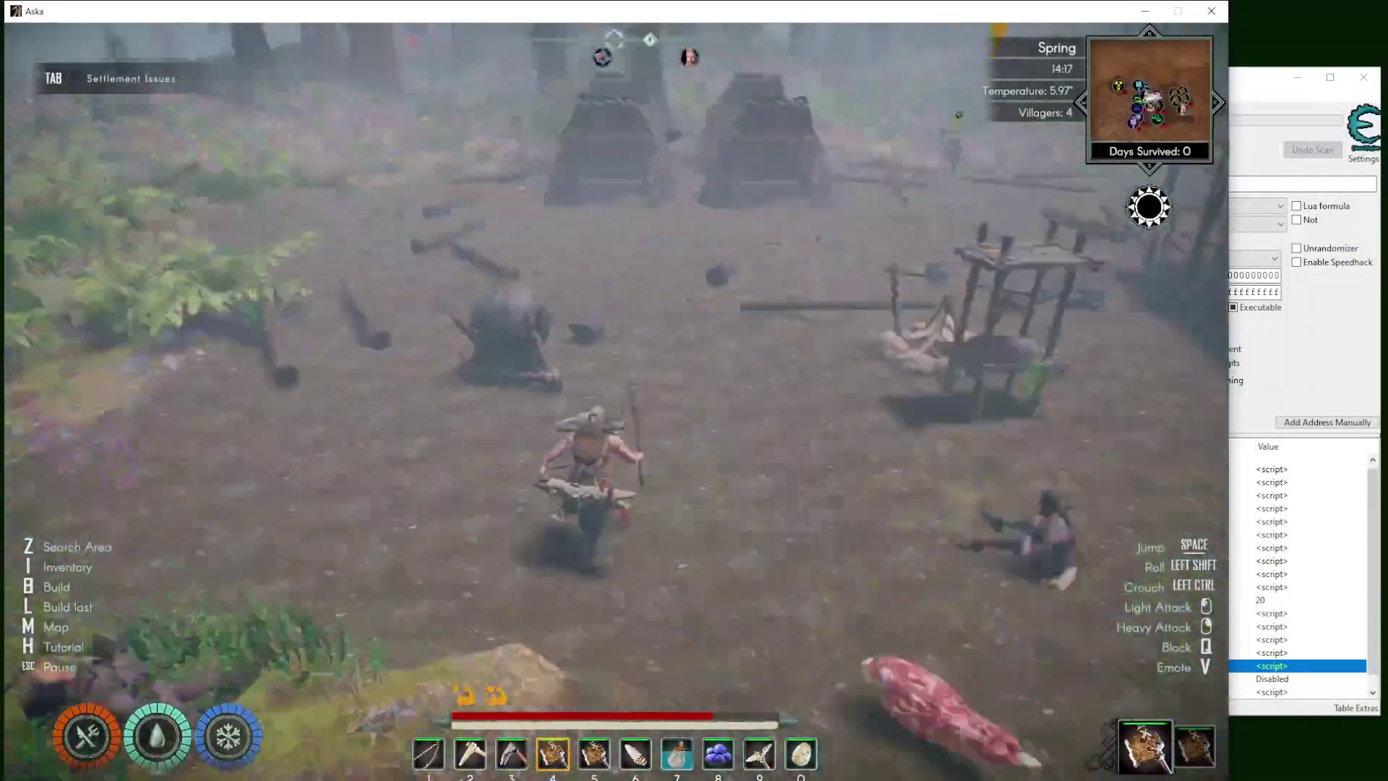
key(w)
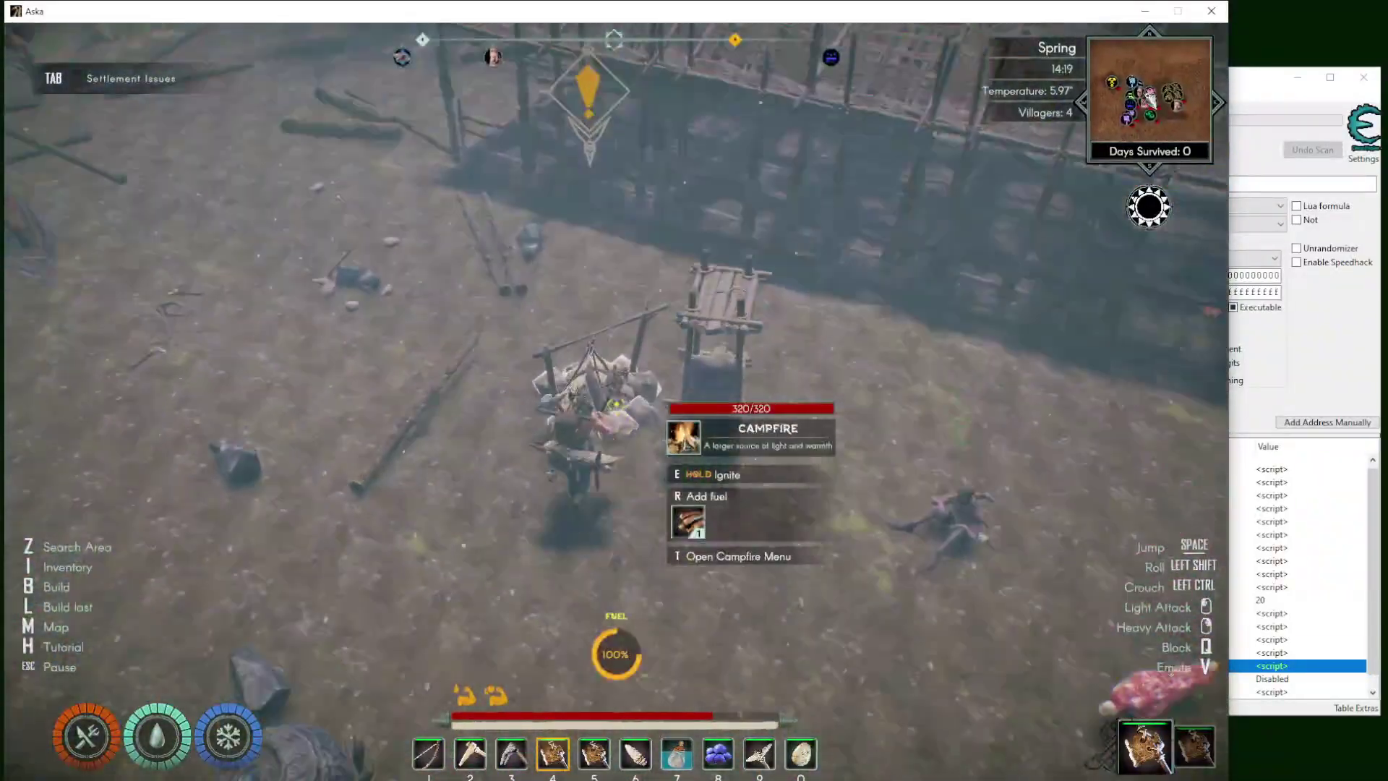
- Ignite the campfire in Aska with the Wood Burn Controller mode left at Disabled, and re-equip the item in slot 4
key(alt+Tab)
key(alt+Tab)
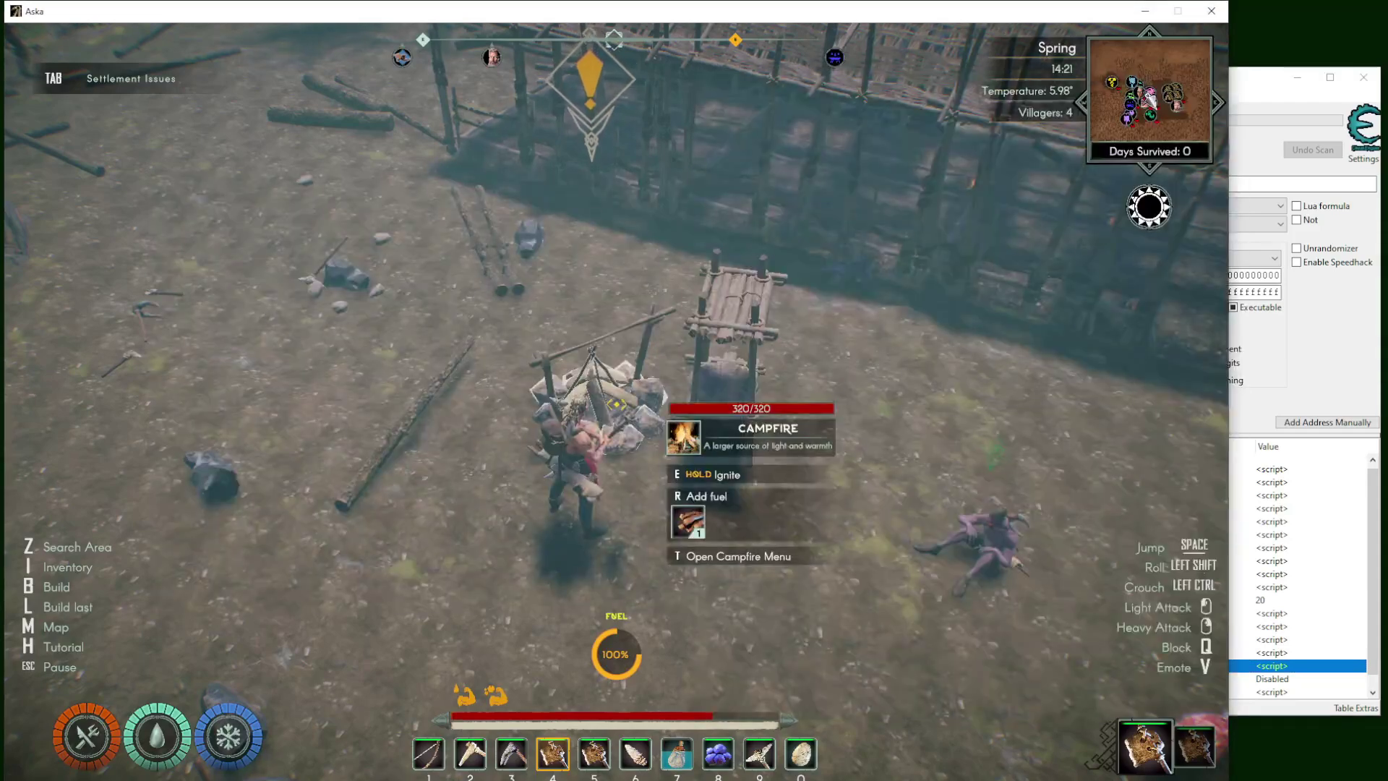
key(alt+Tab)
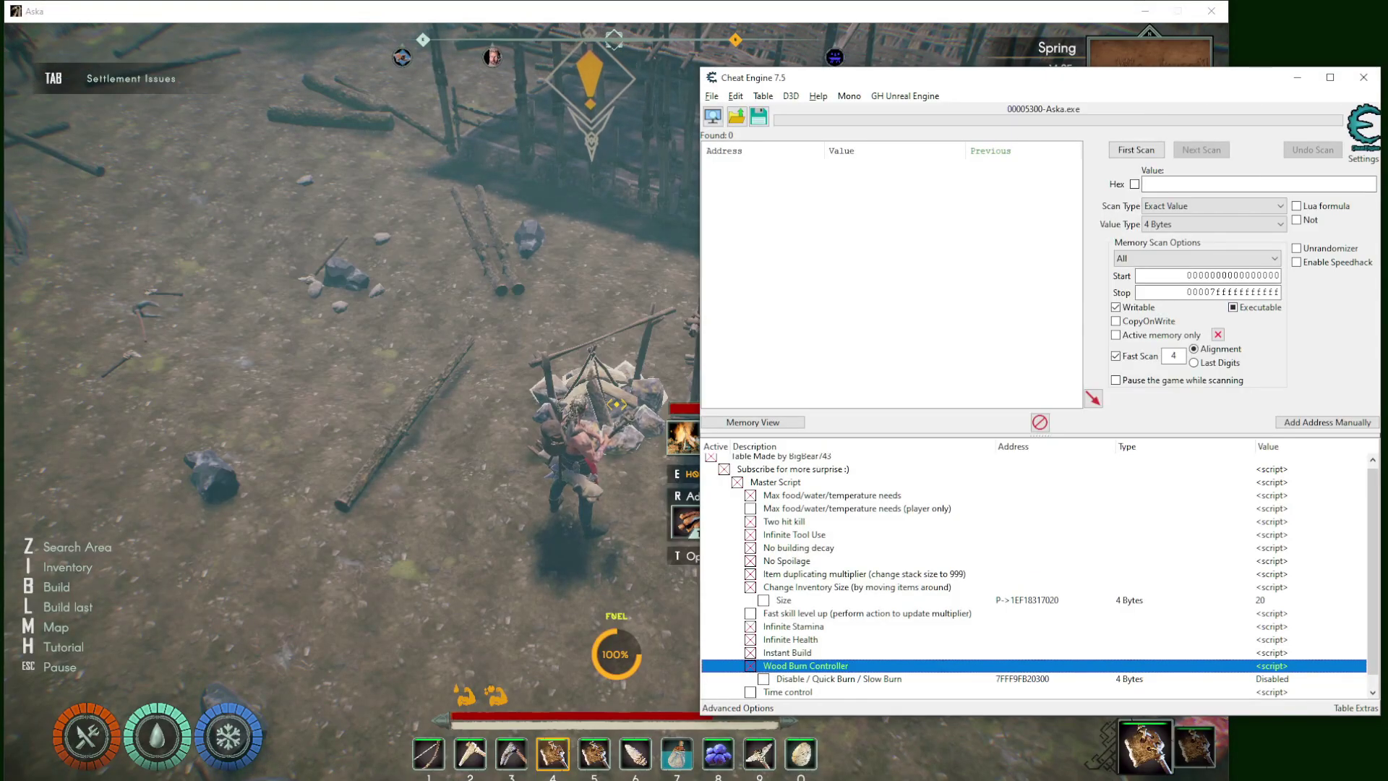
key(alt+Tab)
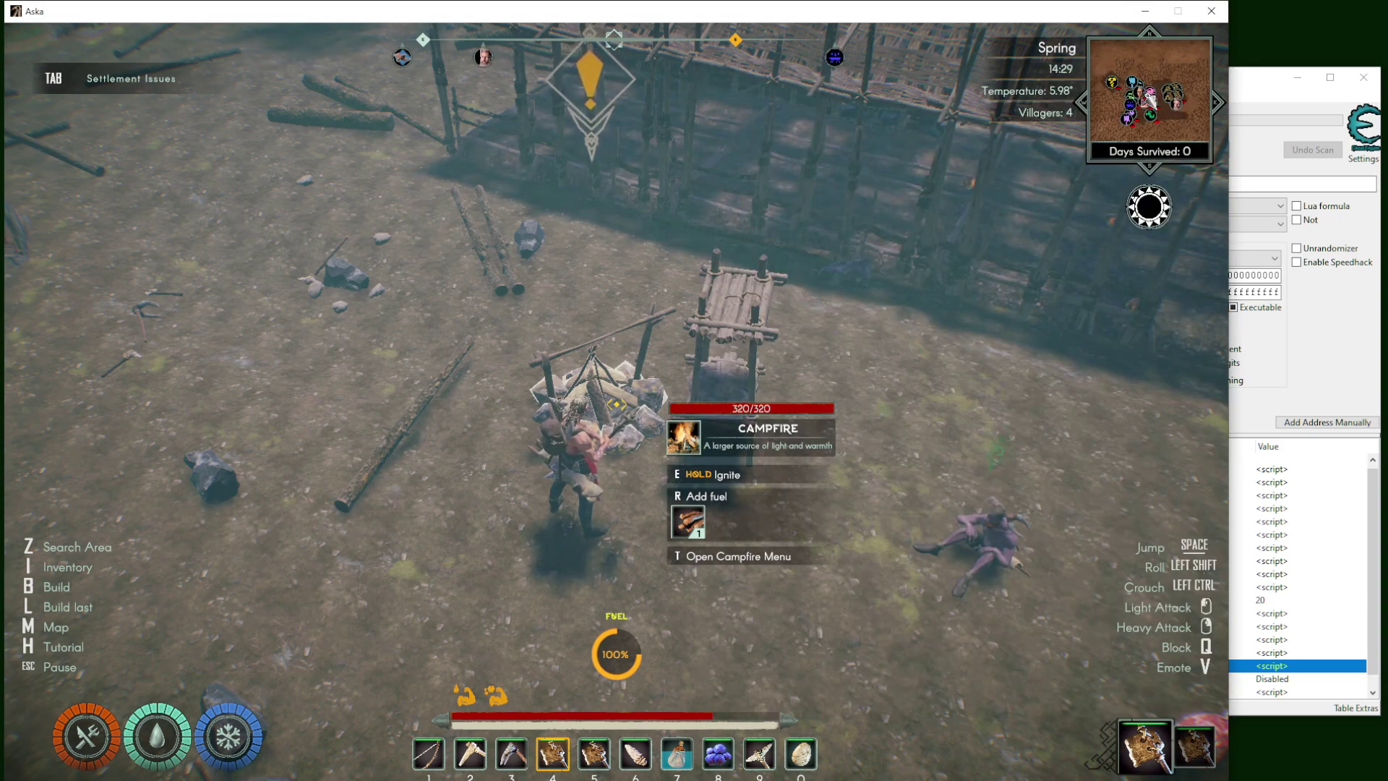
key(e)
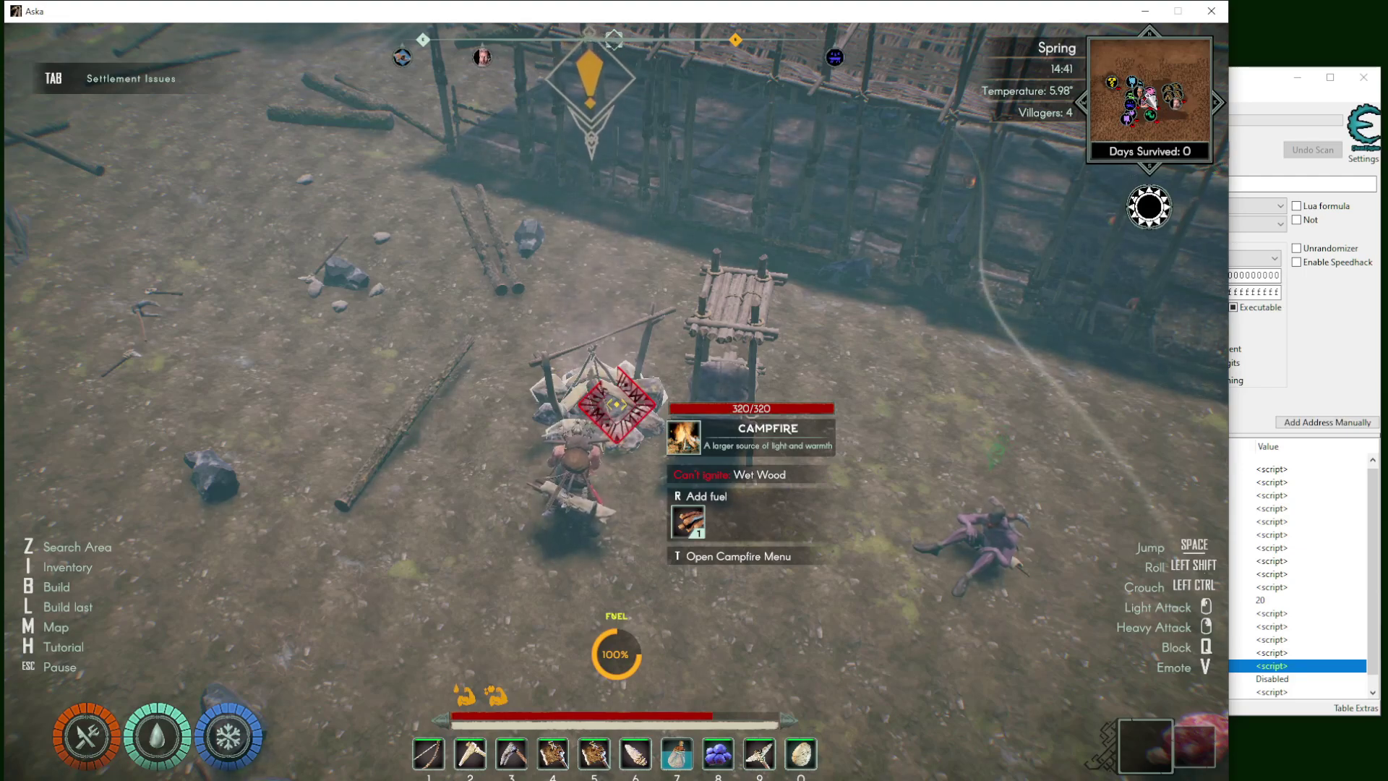
key(4)
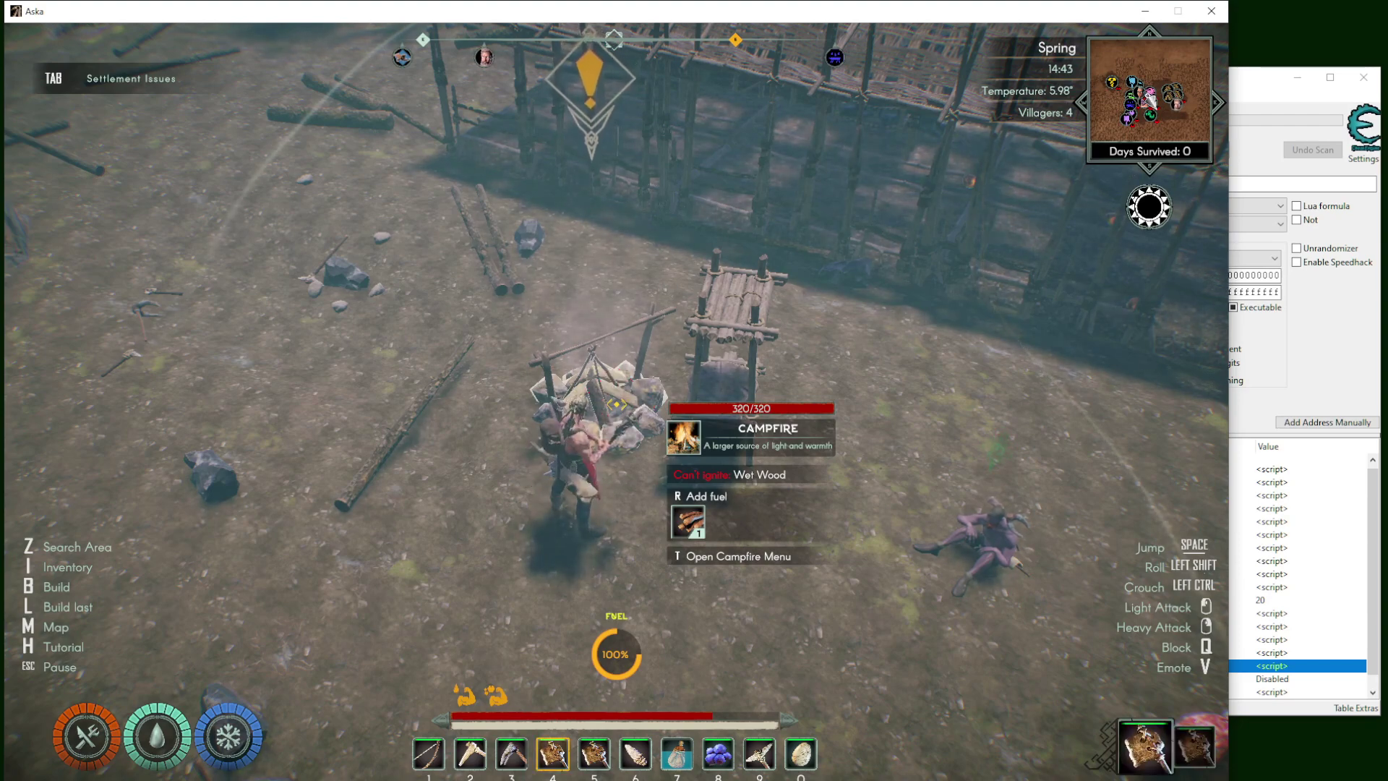
- Compare the Wood Burn Controller mode in Cheat Engine with the lit campfire's fuel level in Aska
key(alt+Tab)
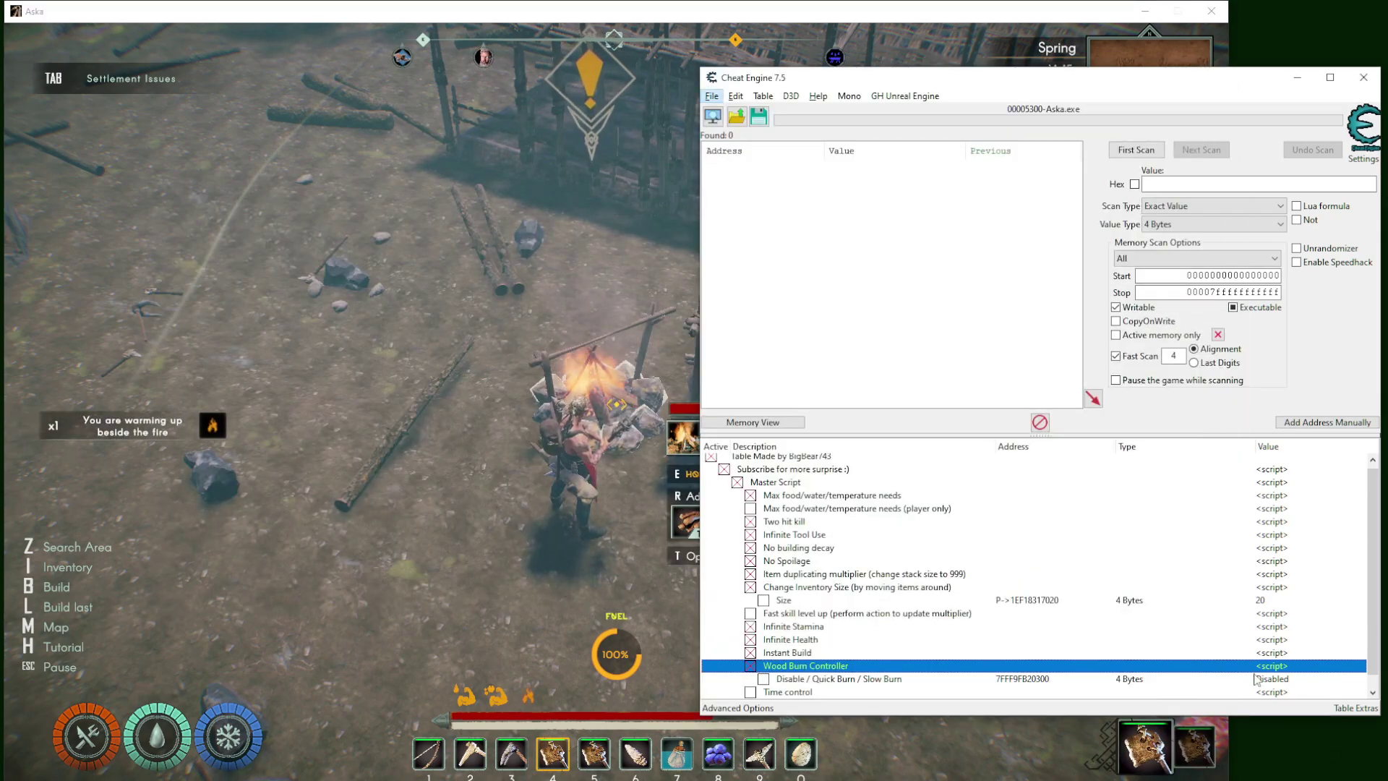
key(alt+Tab)
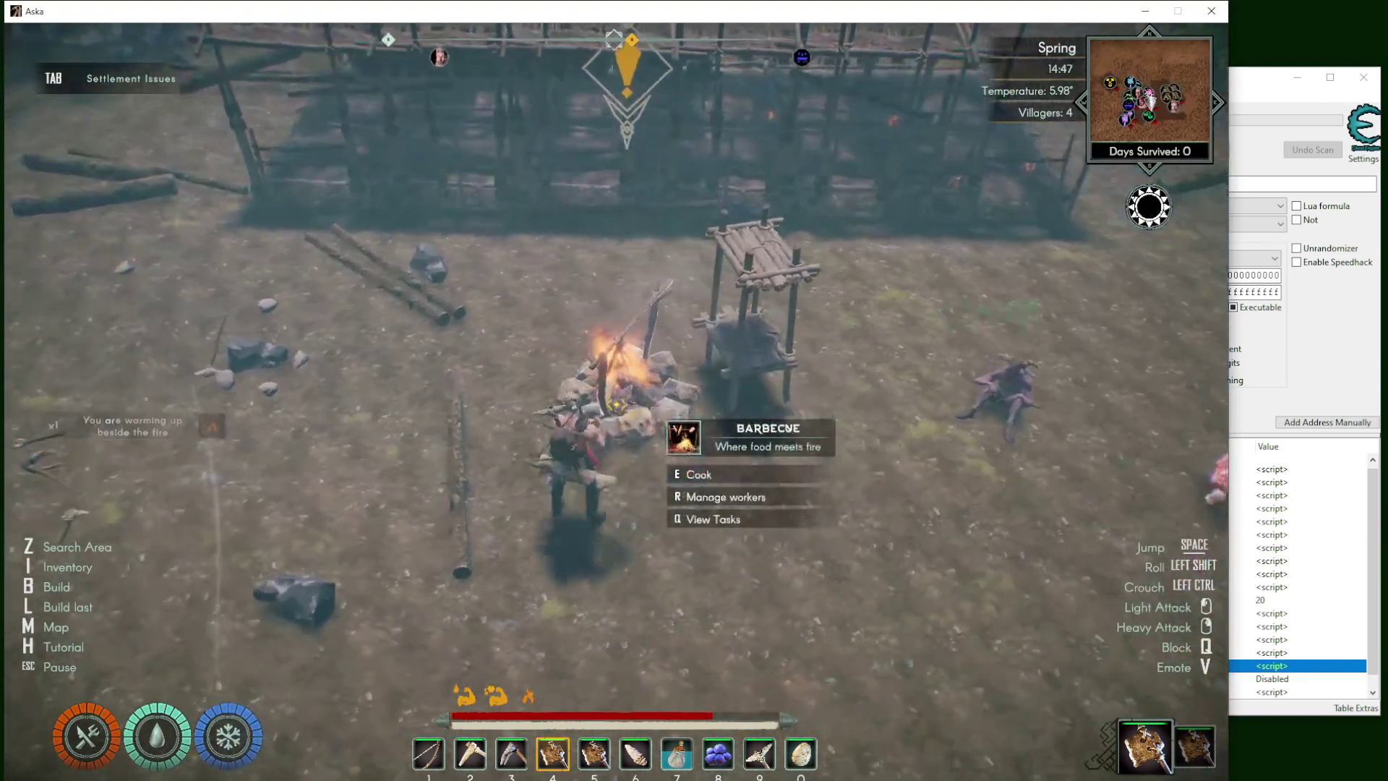
key(d)
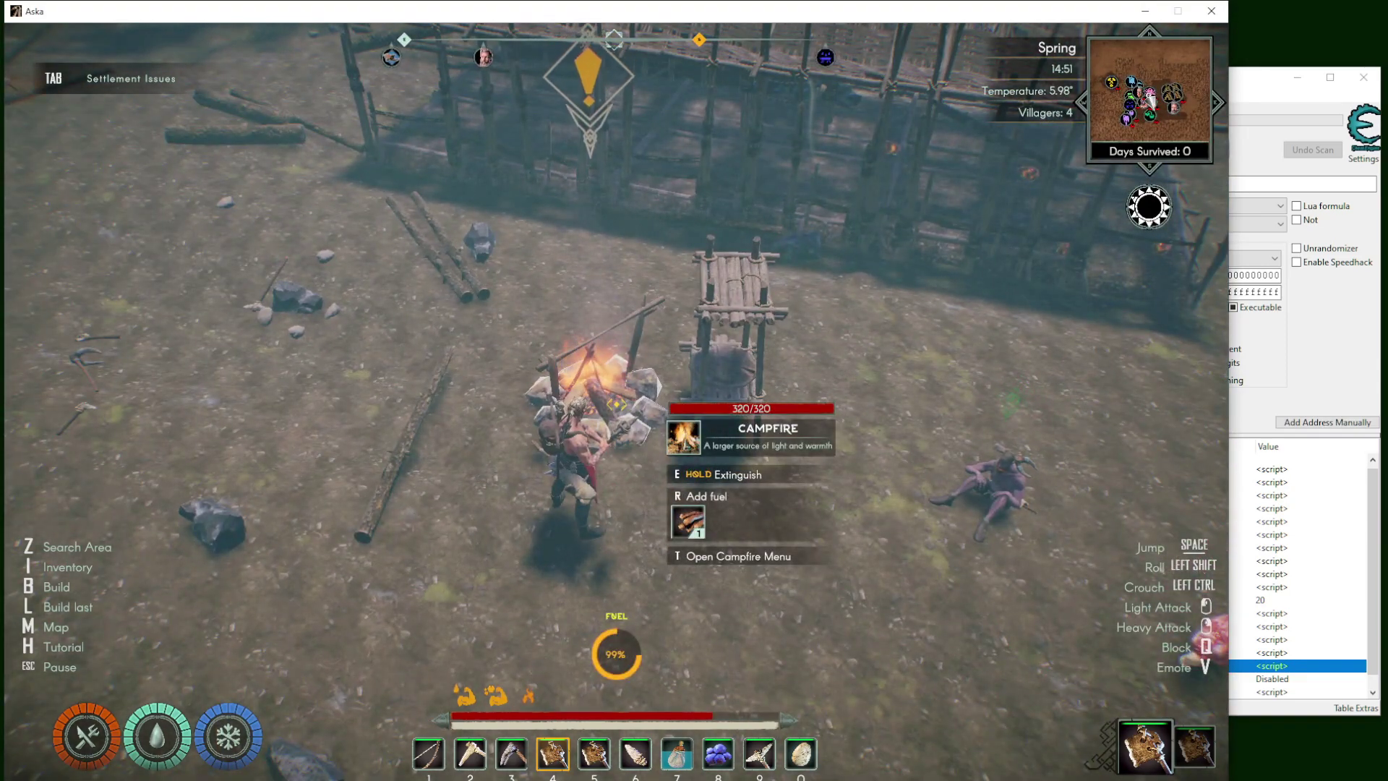
- Switch to Cheat Engine and set the Wood Burn Controller mode to Quick Burn
click(1283, 669)
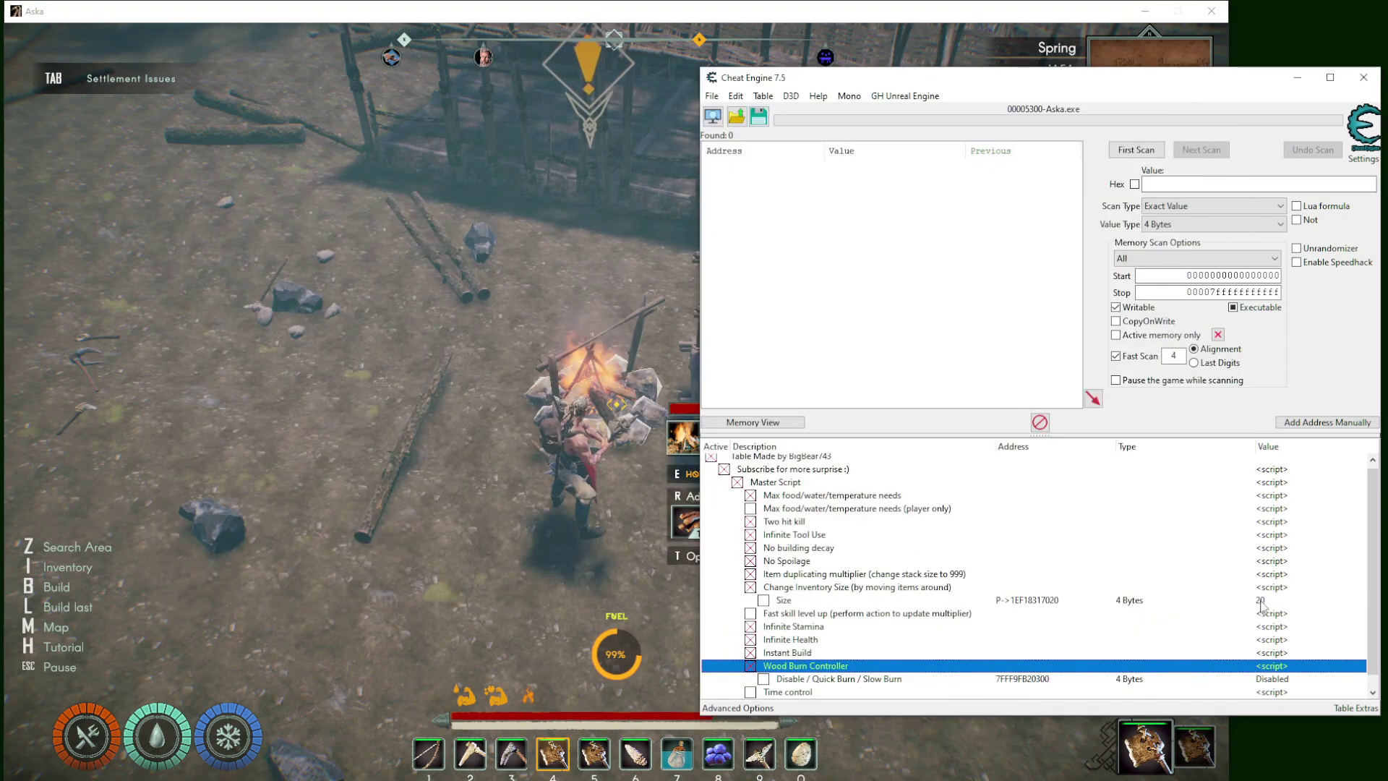
double_click(1271, 679)
click(667, 401)
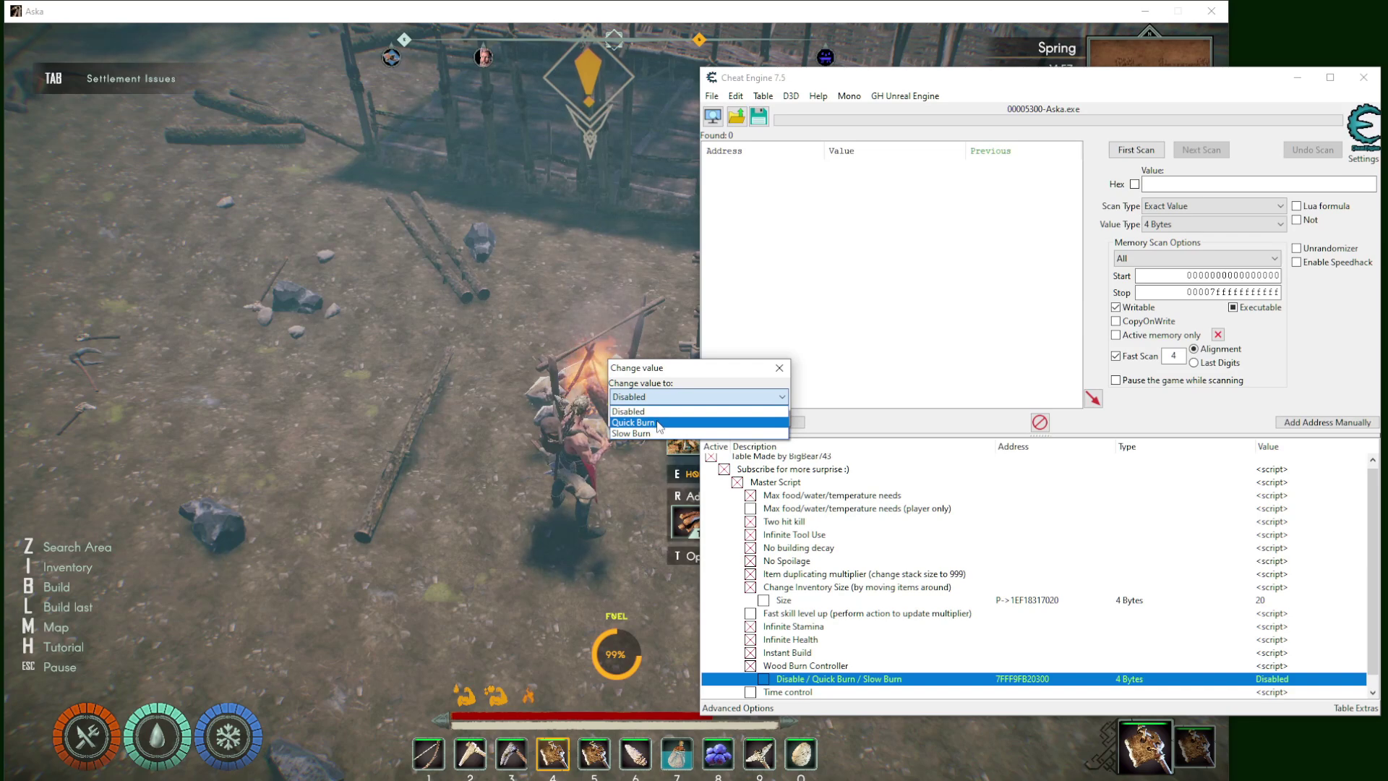
click(668, 423)
click(670, 418)
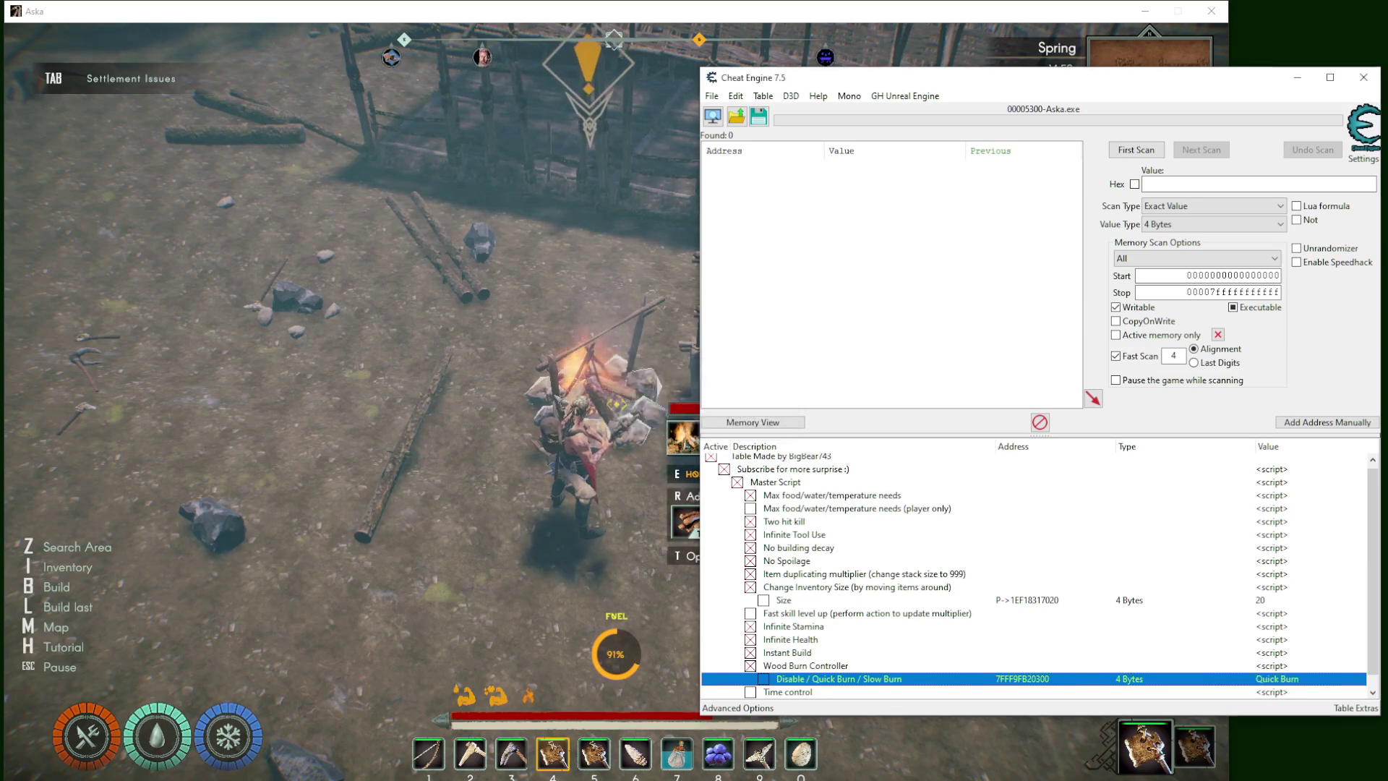
- Set the Wood Burn Controller mode to Slow Burn
double_click(1268, 679)
click(663, 400)
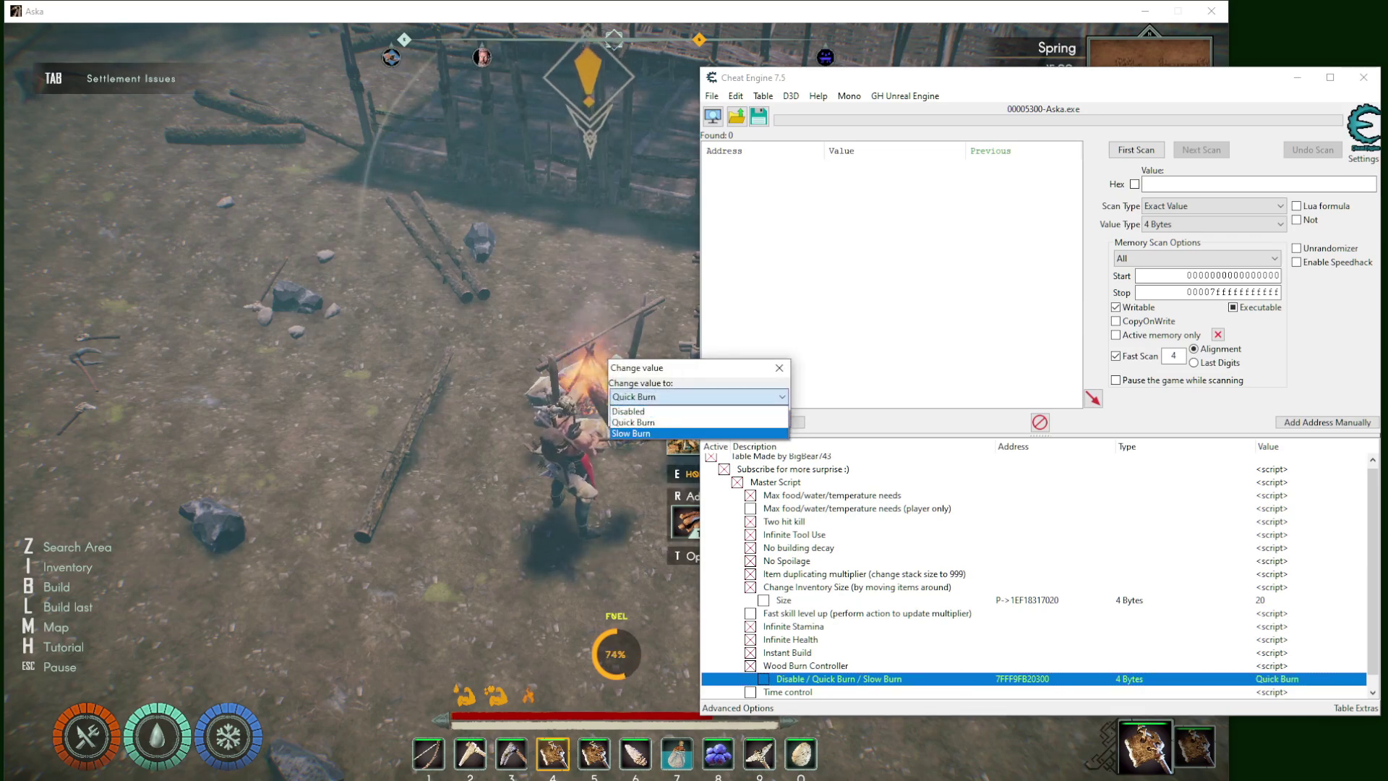
click(640, 434)
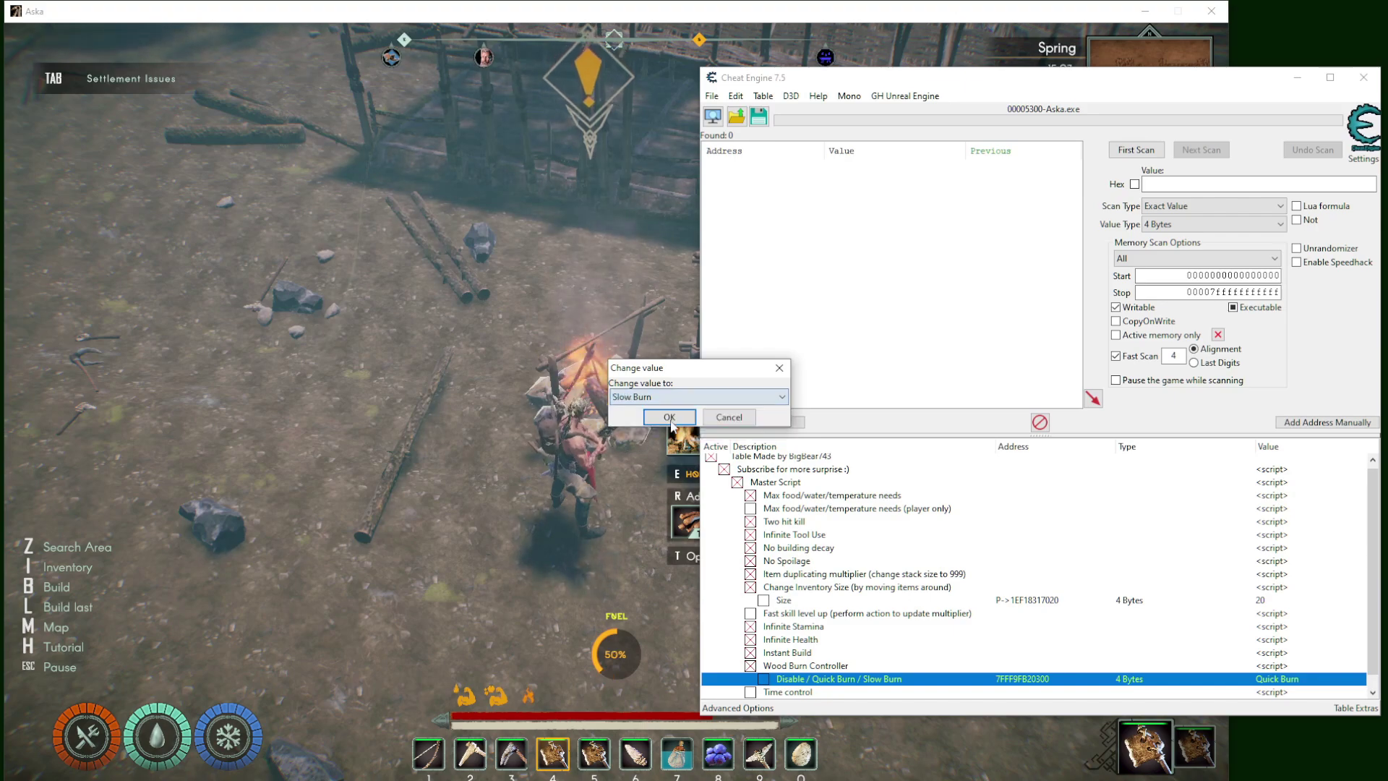
click(670, 418)
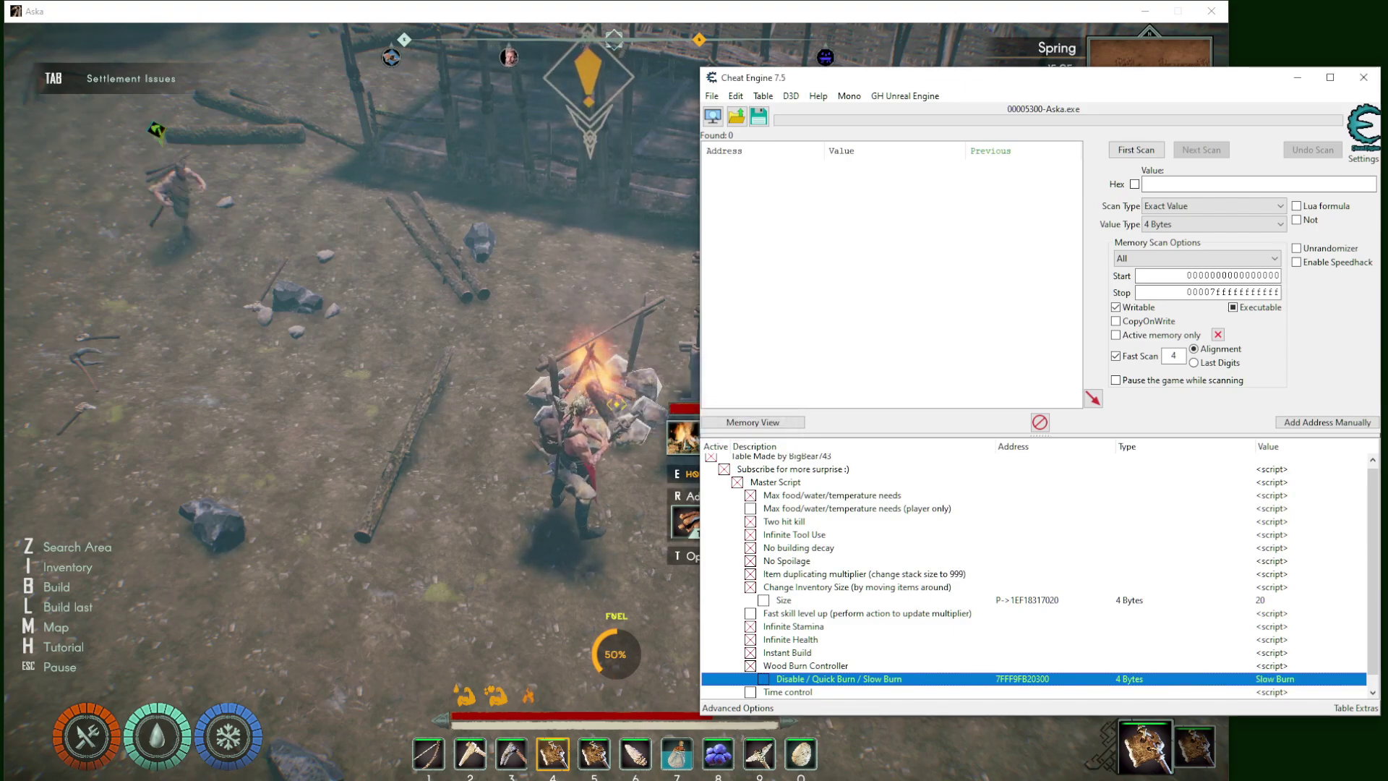
- Return to Aska, walk around the camp and come back to the campfire to check how it burns
click(669, 418)
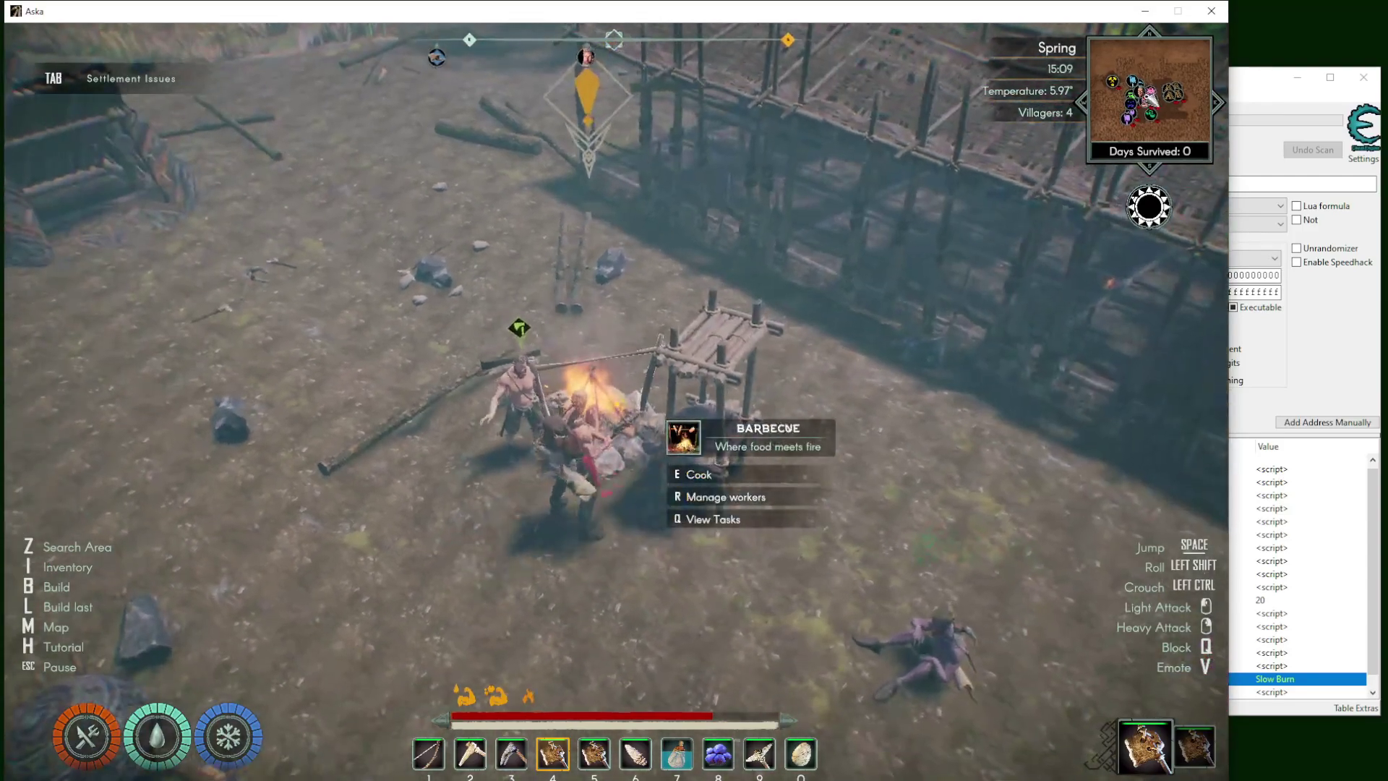
key(w)
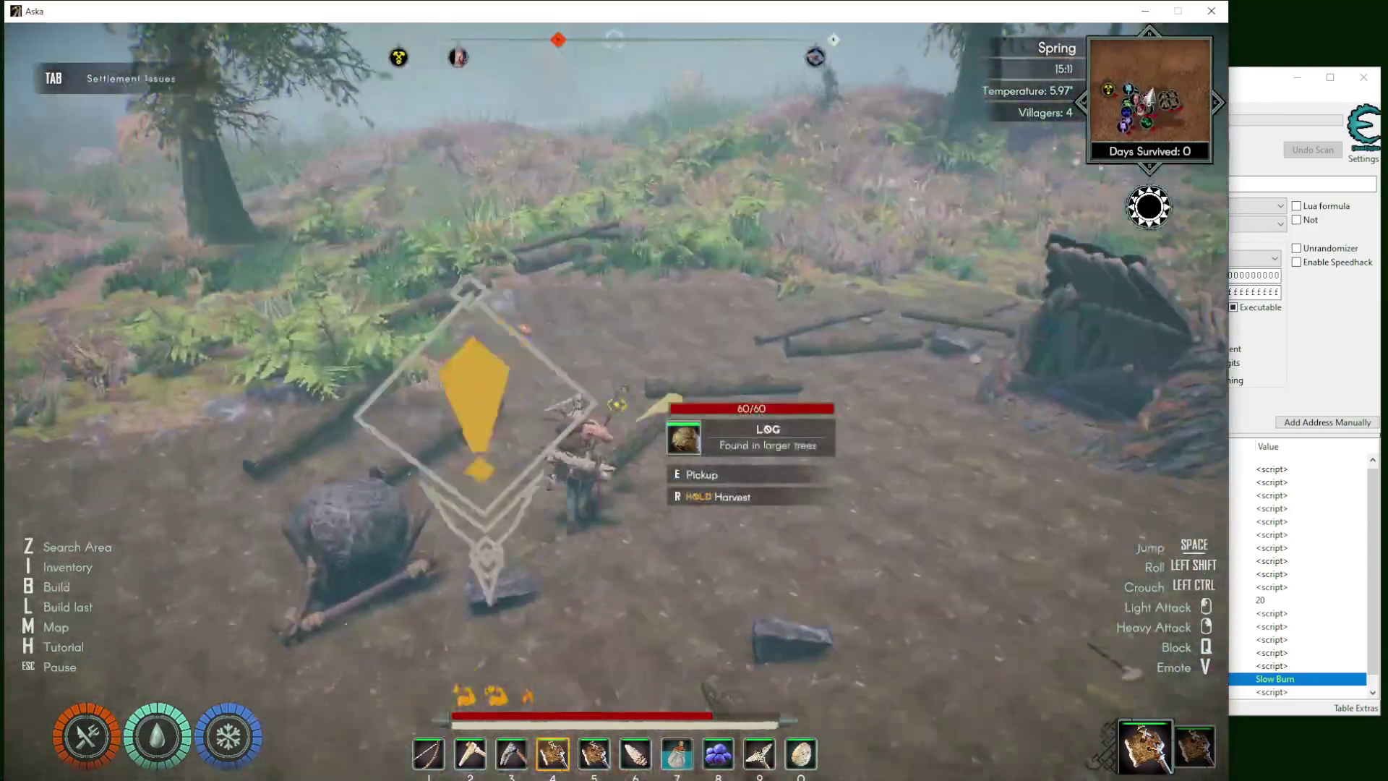
key(w)
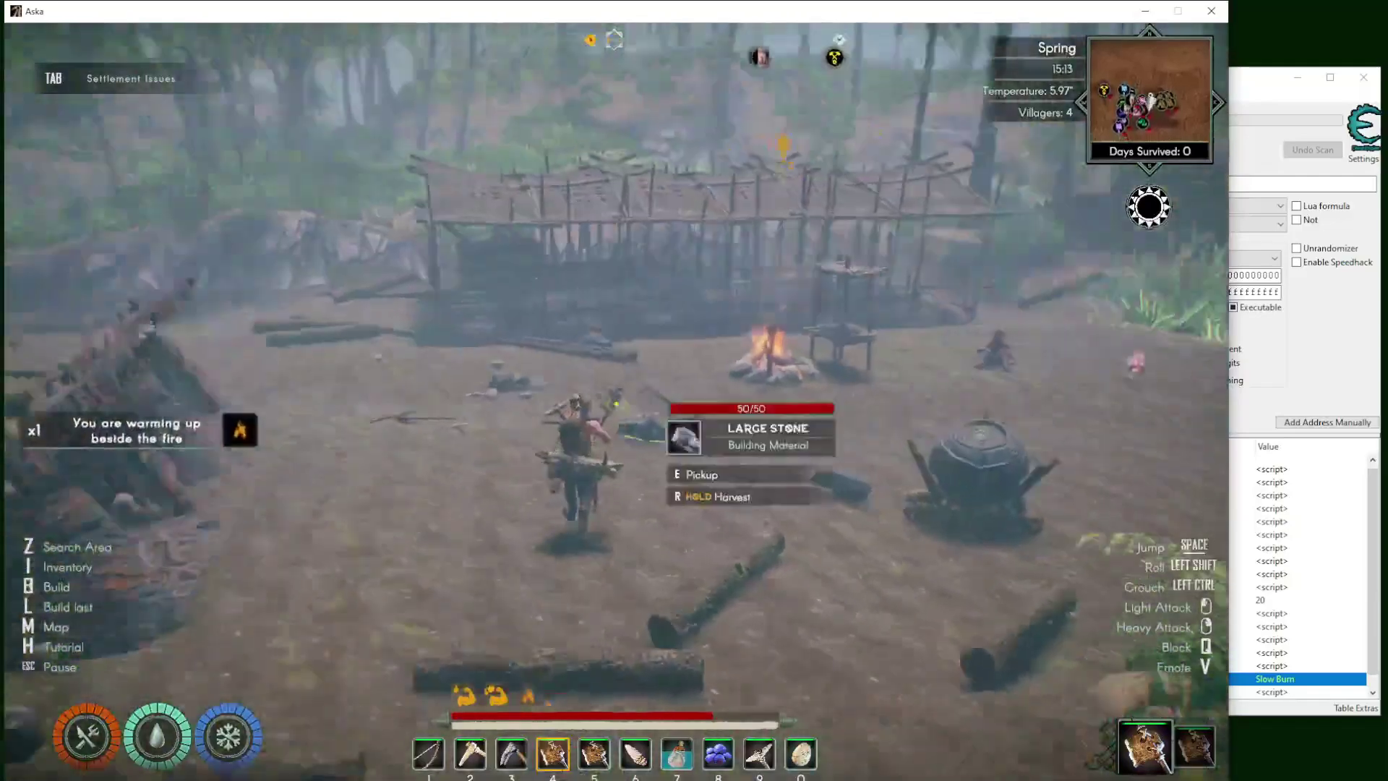
key(w)
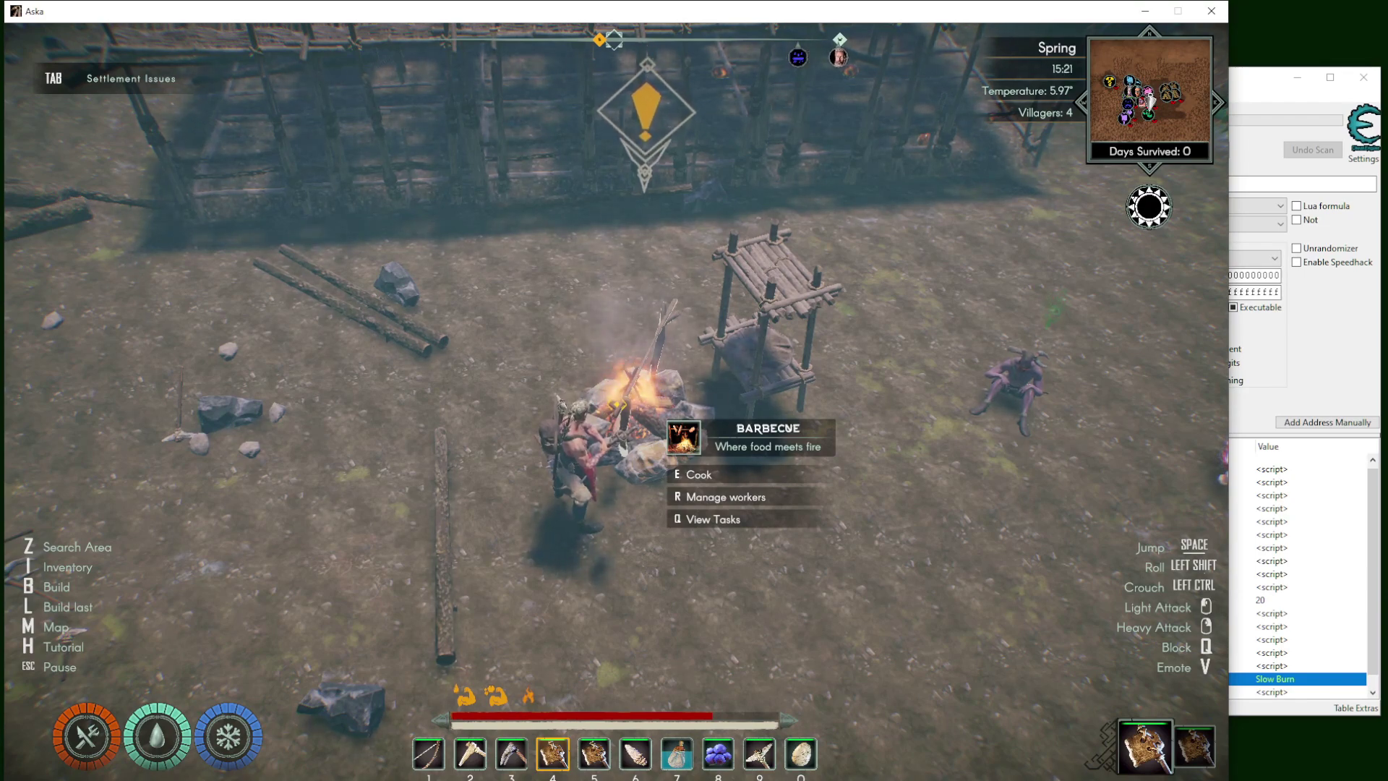
- Switch to Cheat Engine, enable the Time control script and freeze its Time of Day value
key(alt+Tab)
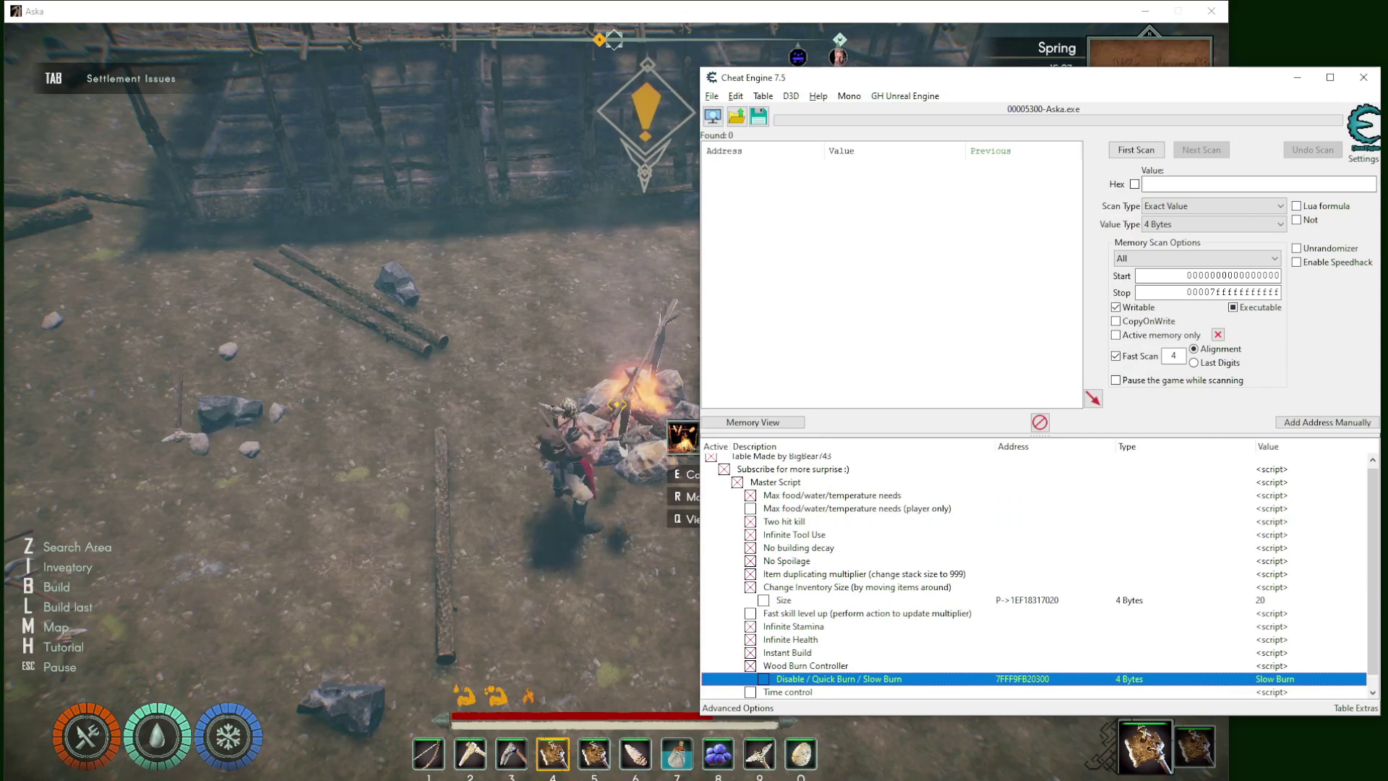
scroll(1205, 509, down, 1)
click(750, 679)
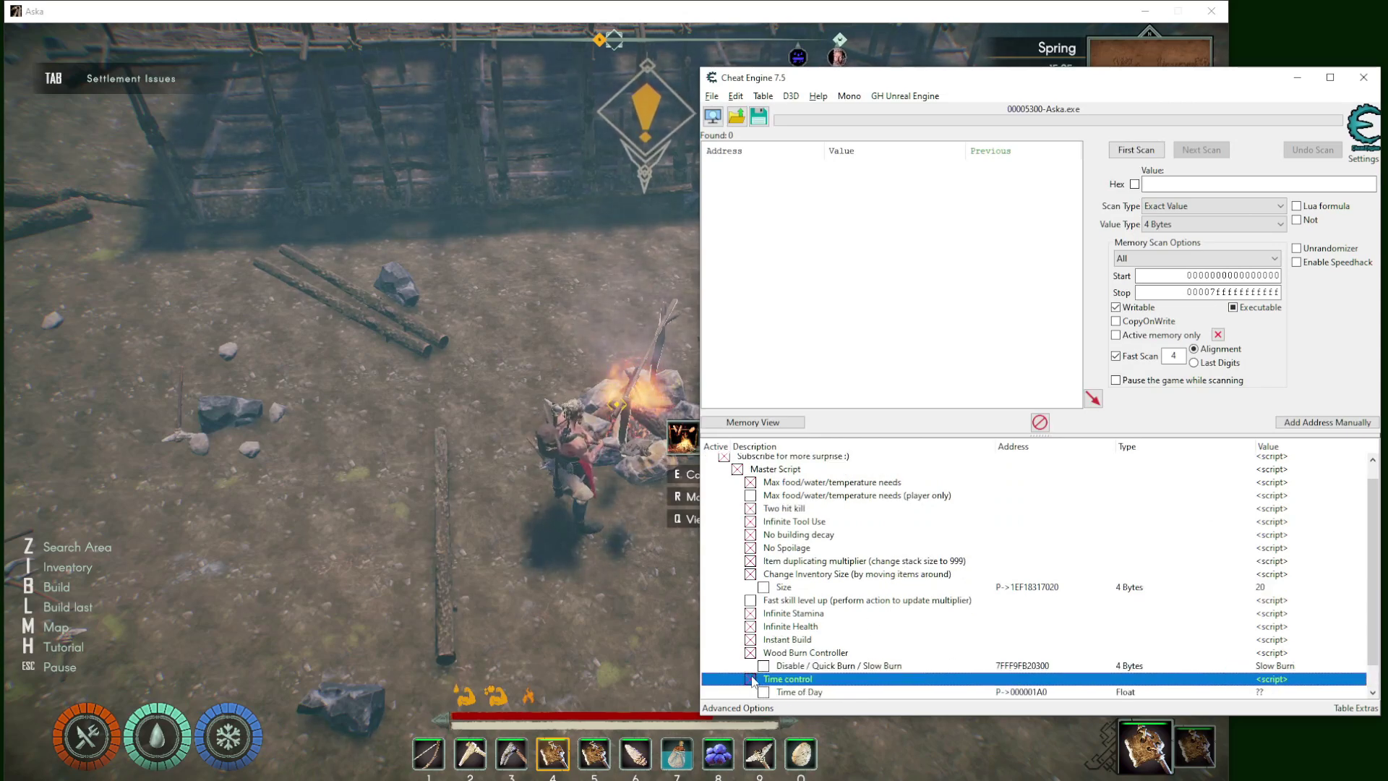
scroll(824, 691, down, 1)
key(Down)
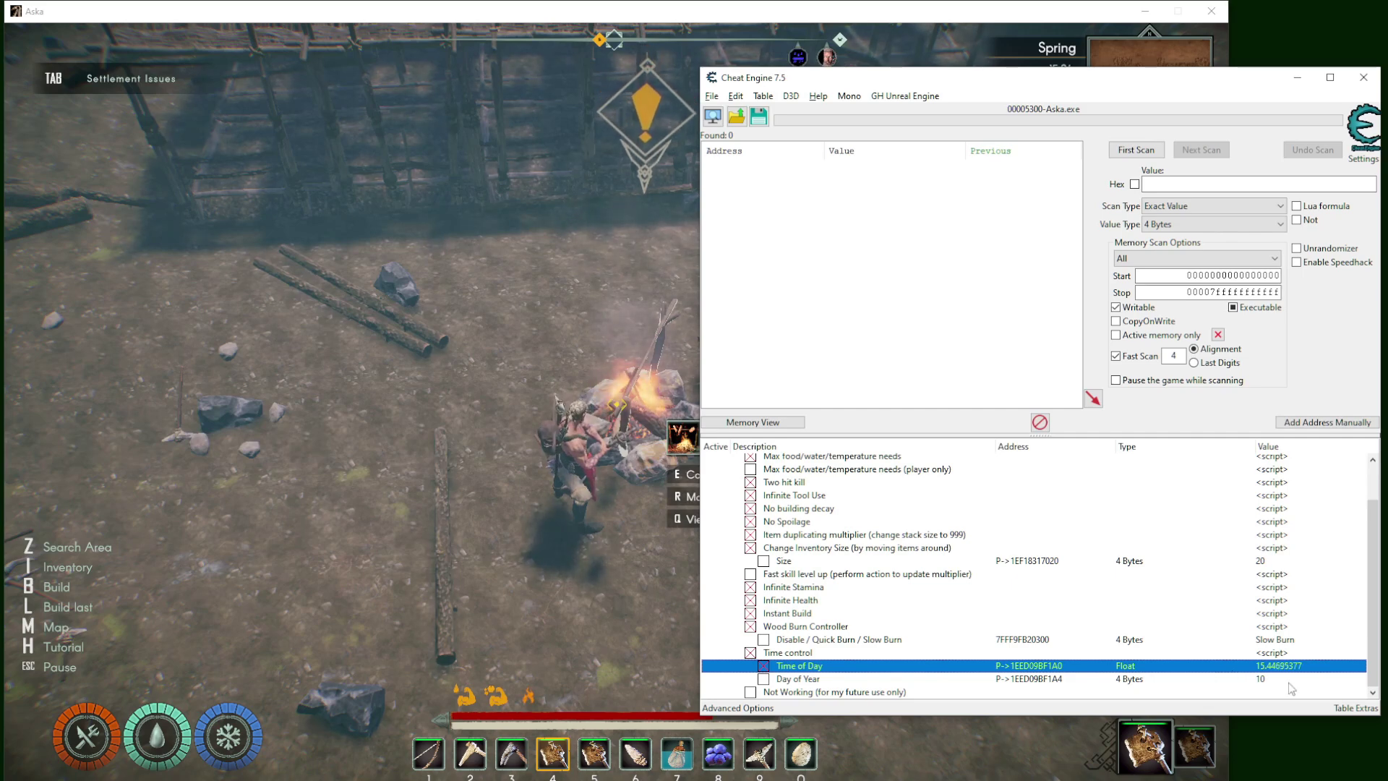
- Set the Day of Year value under Time control to 70
double_click(1262, 680)
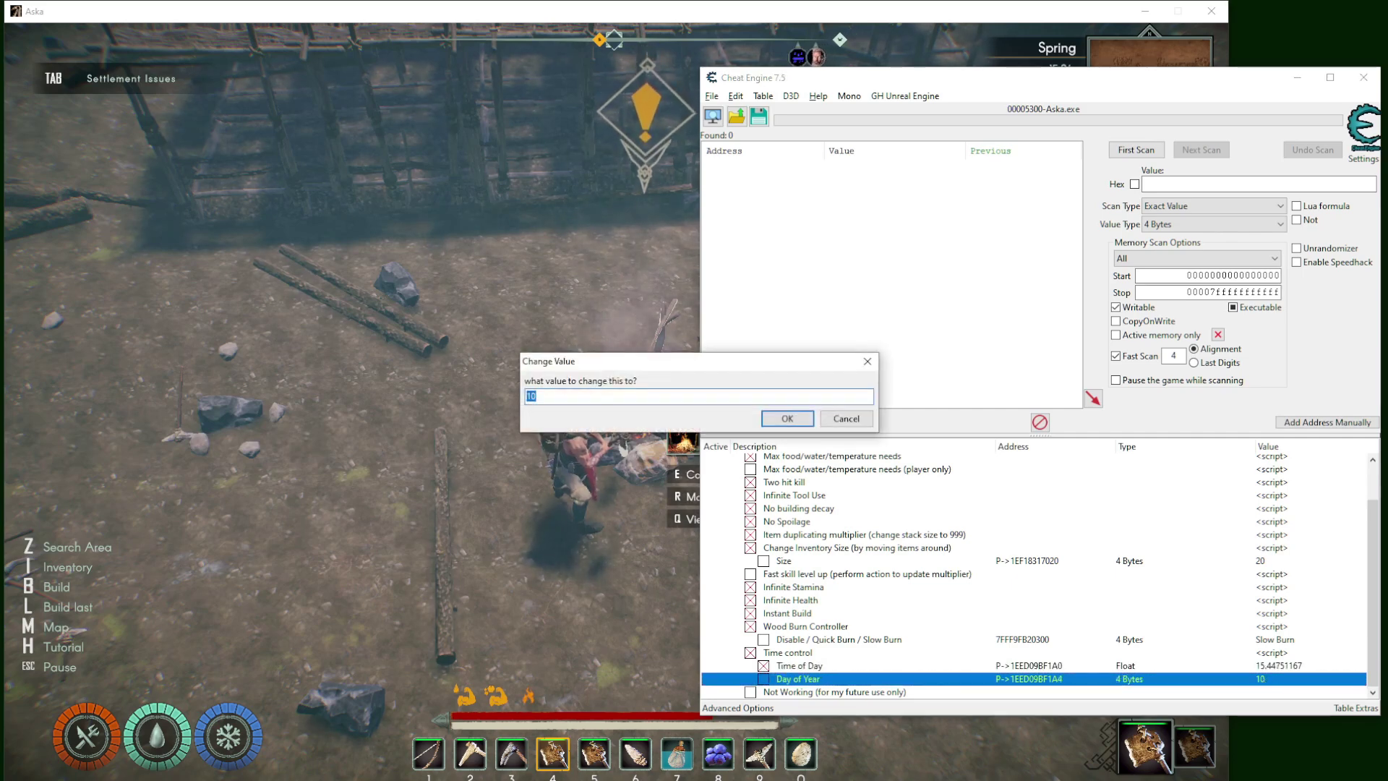
text(70)
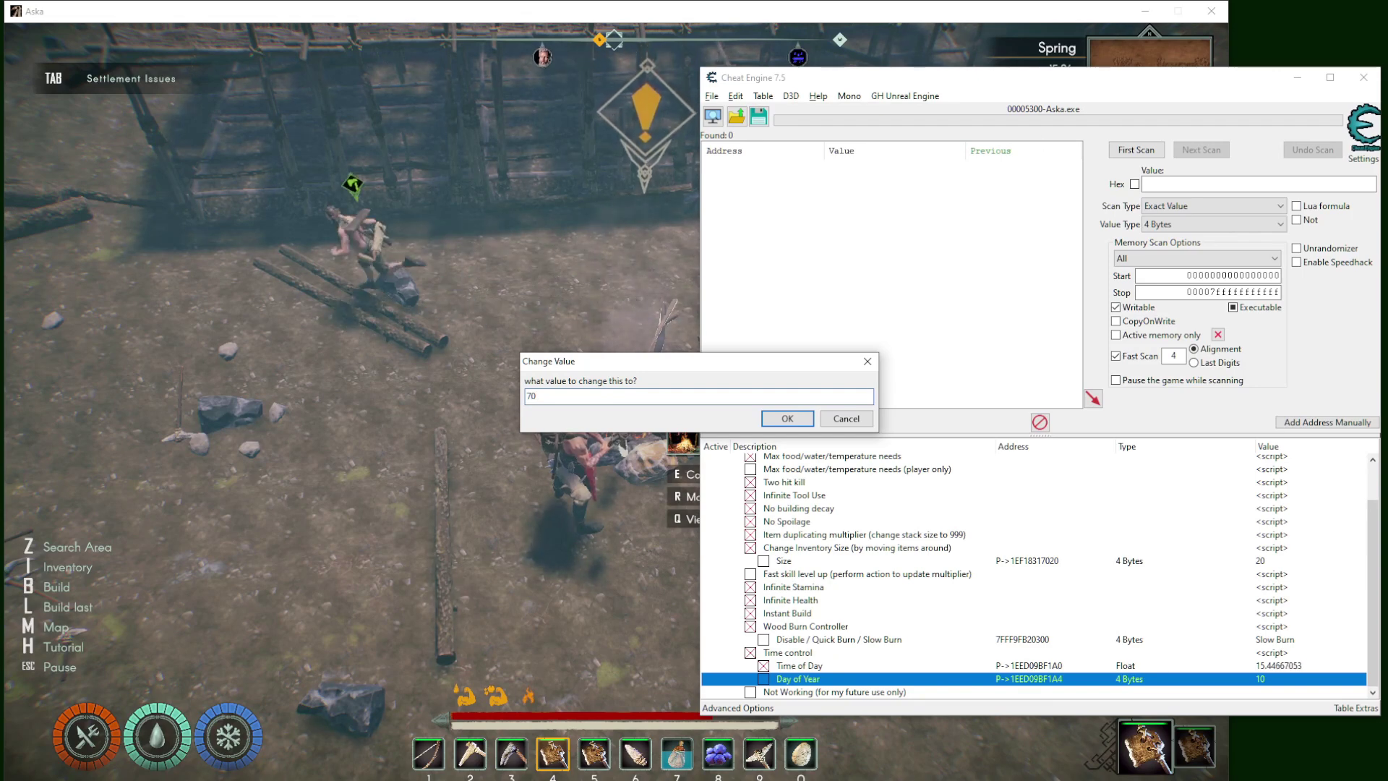
key(Return)
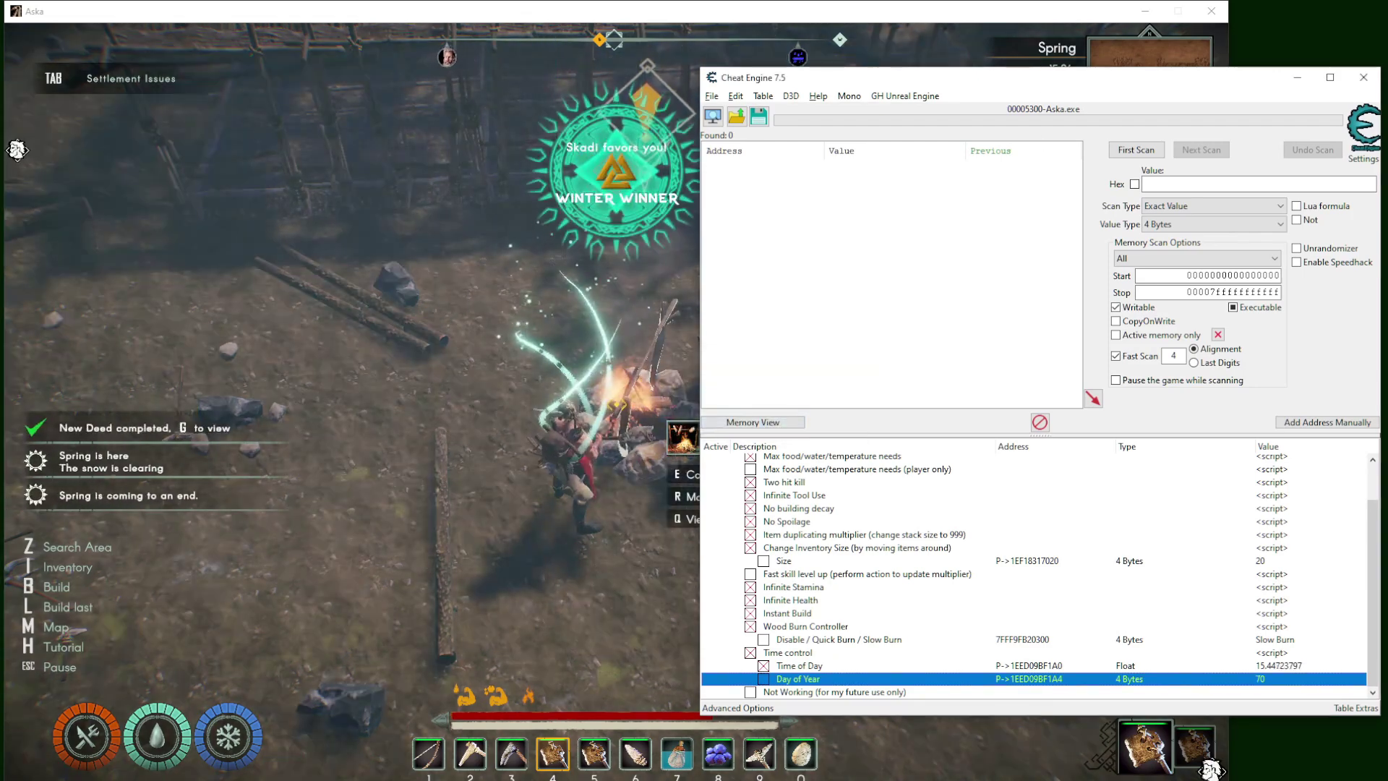
- Return to Aska and walk around the camp to examine the effects of the changed day of the year
click(17, 150)
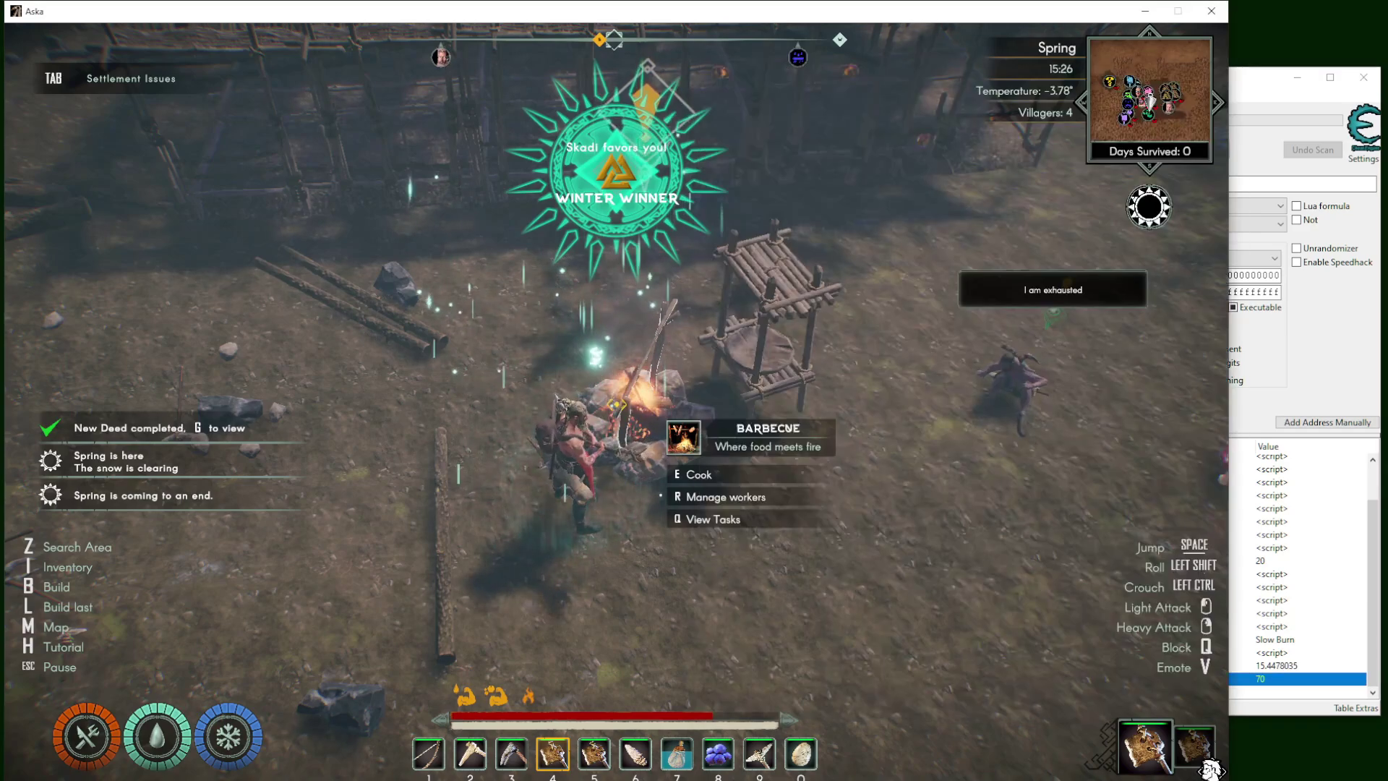
key(w)
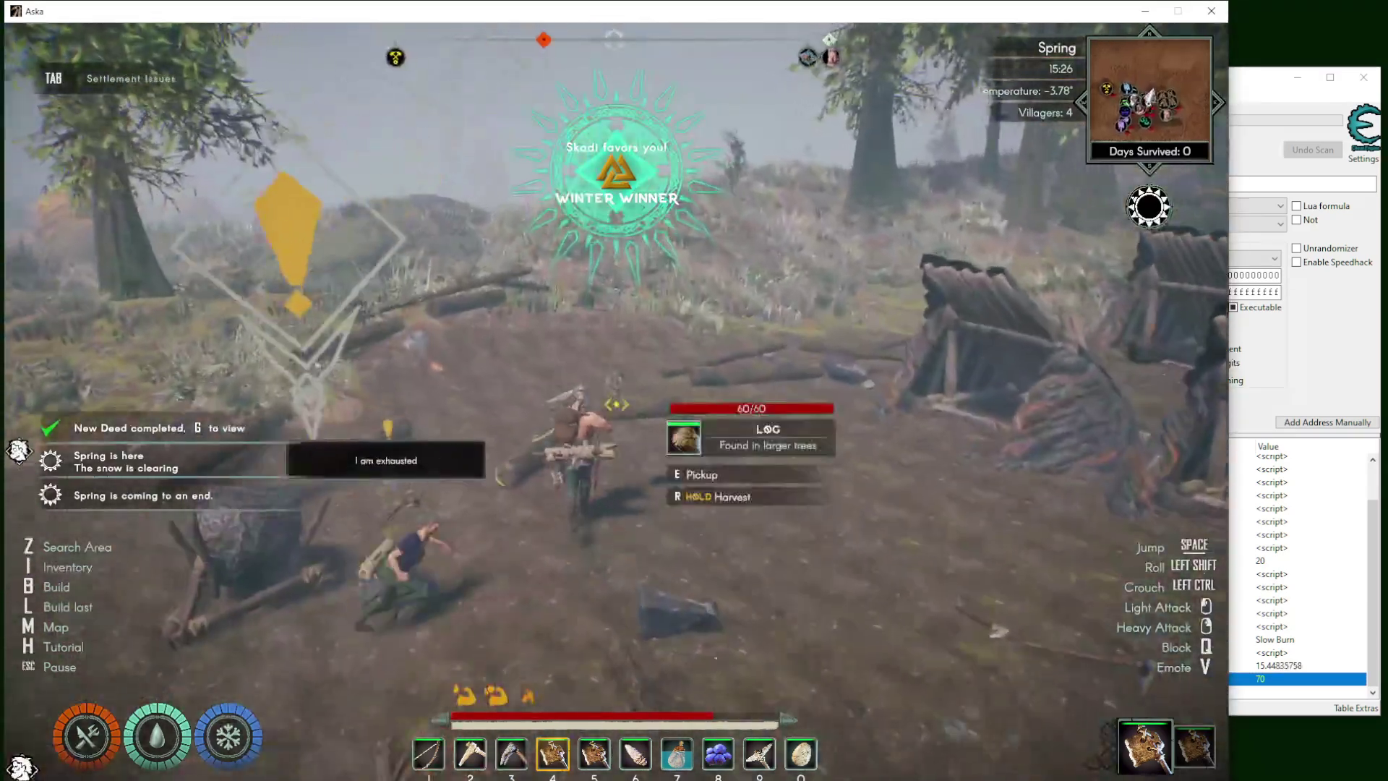
key(alt+Tab)
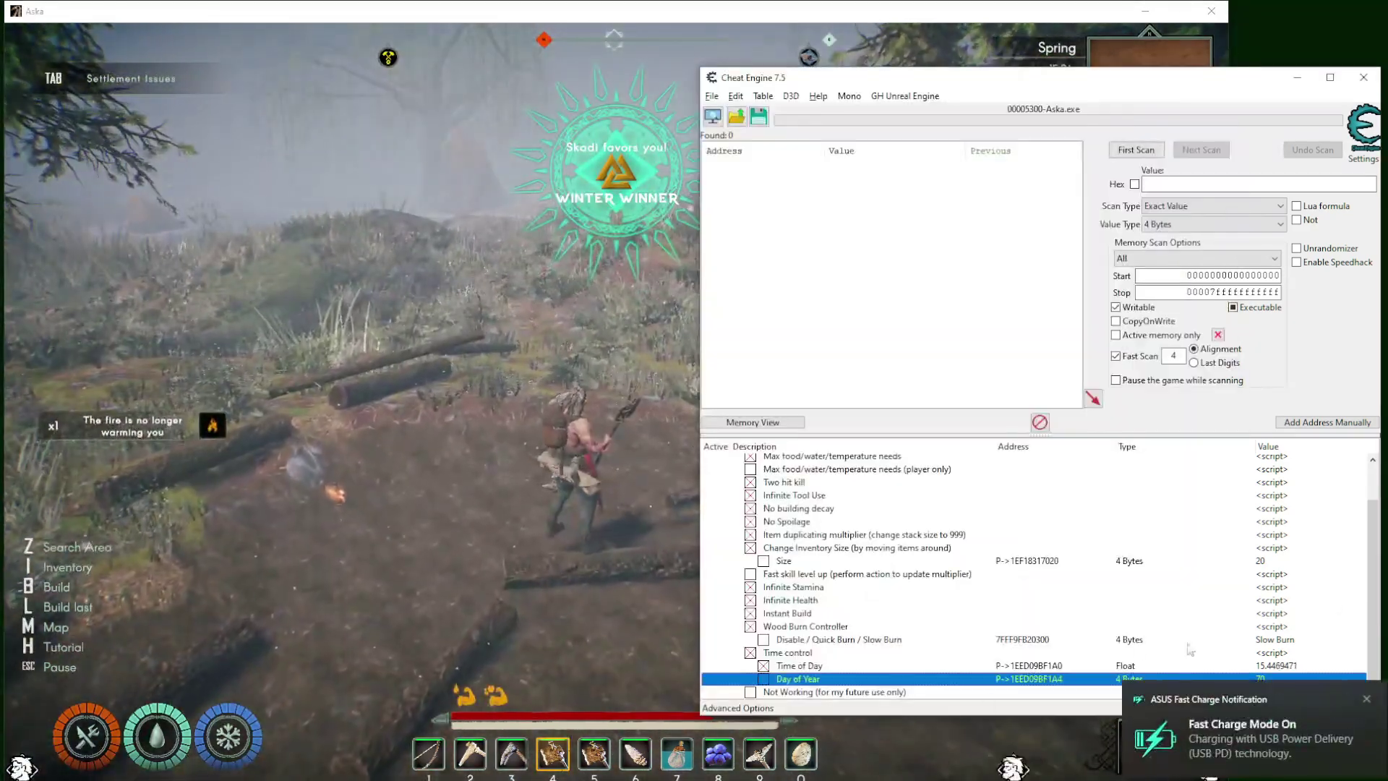
click(696, 388)
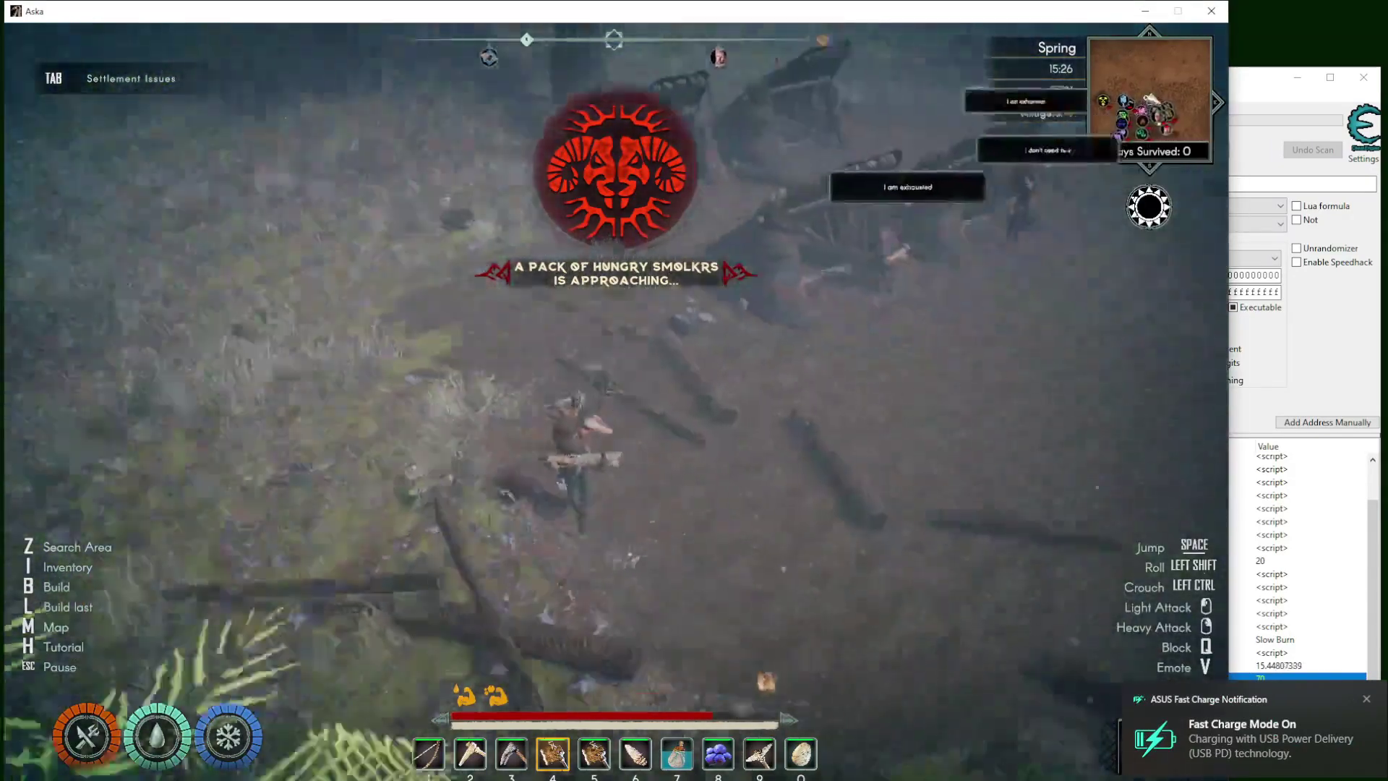
- Set the Day of Year value in Cheat Engine to 10 and return to Aska
key(alt+Tab)
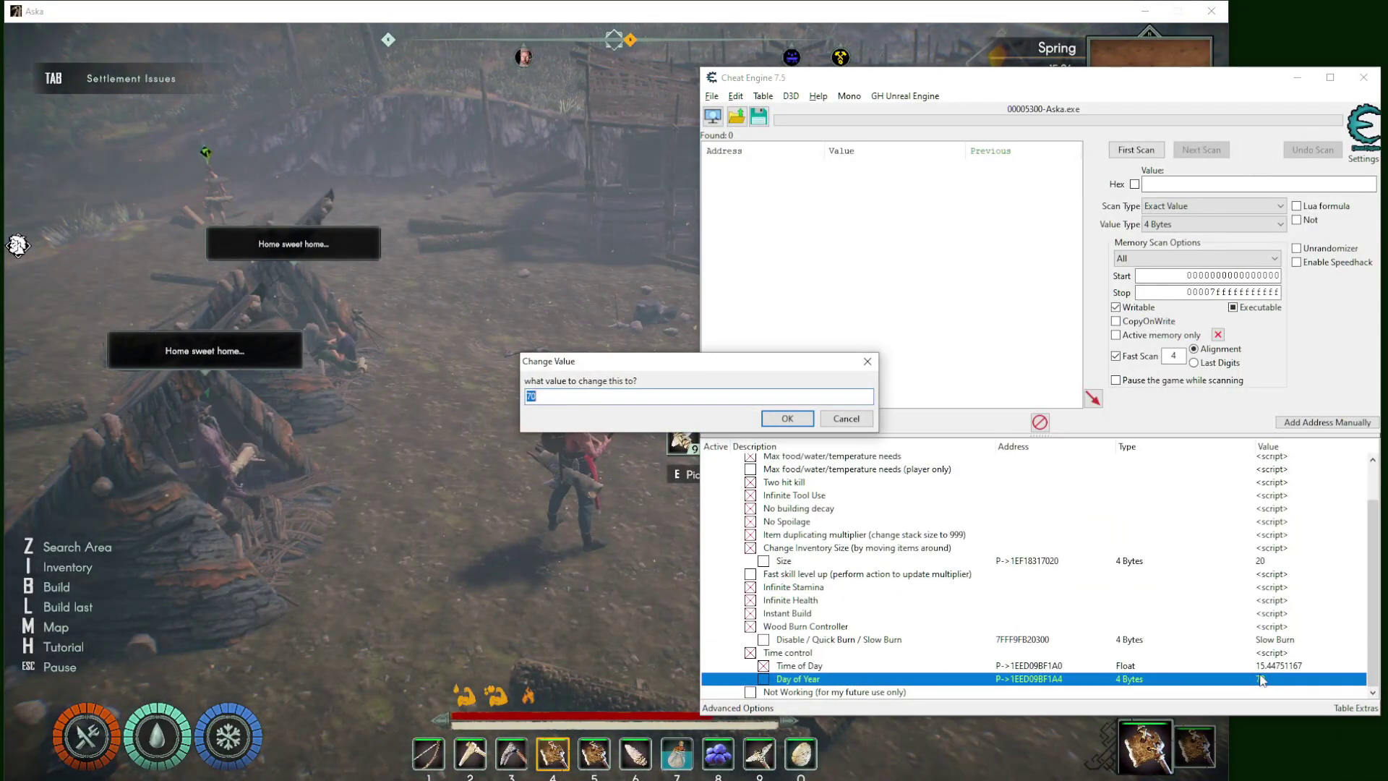
key(Return)
key(alt+Tab)
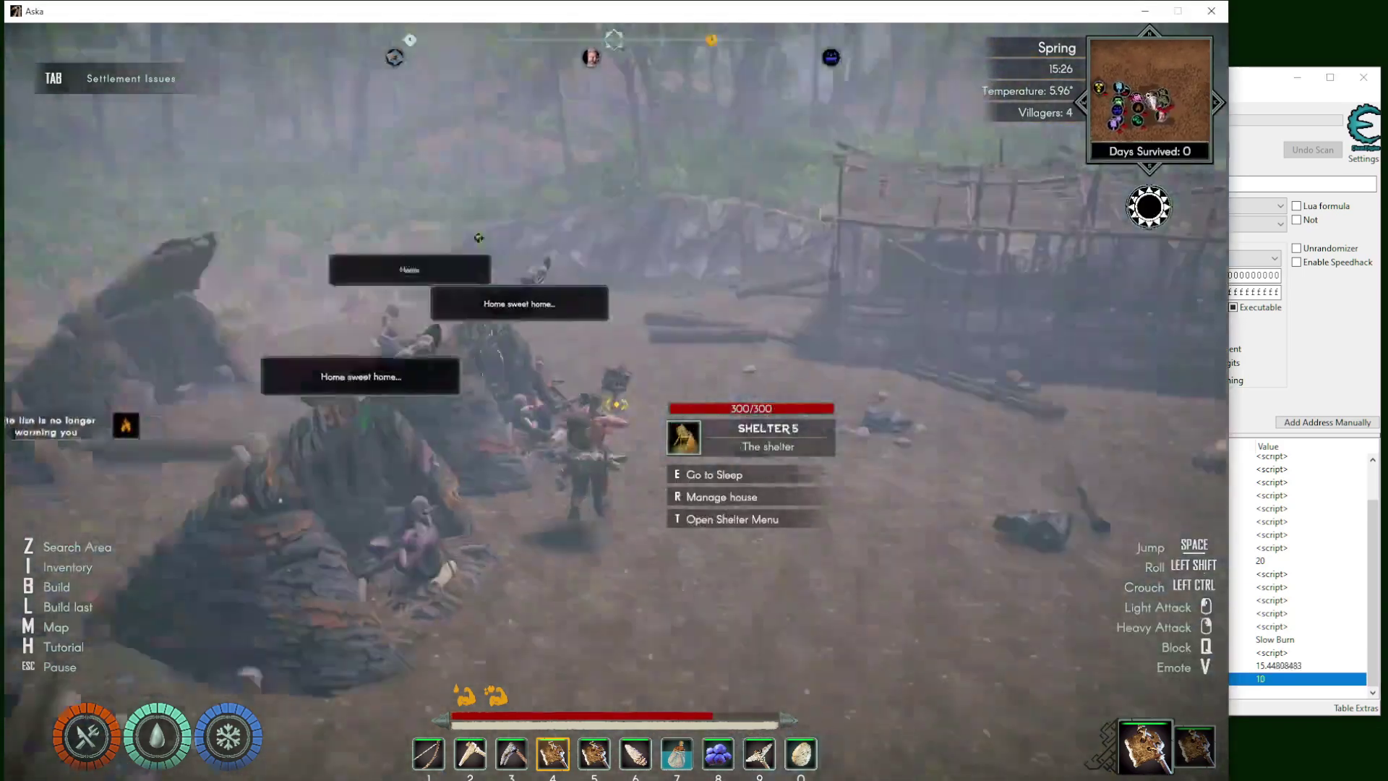
- Walk past the shelters and villagers in the camp to examine the spring surroundings
key(w)
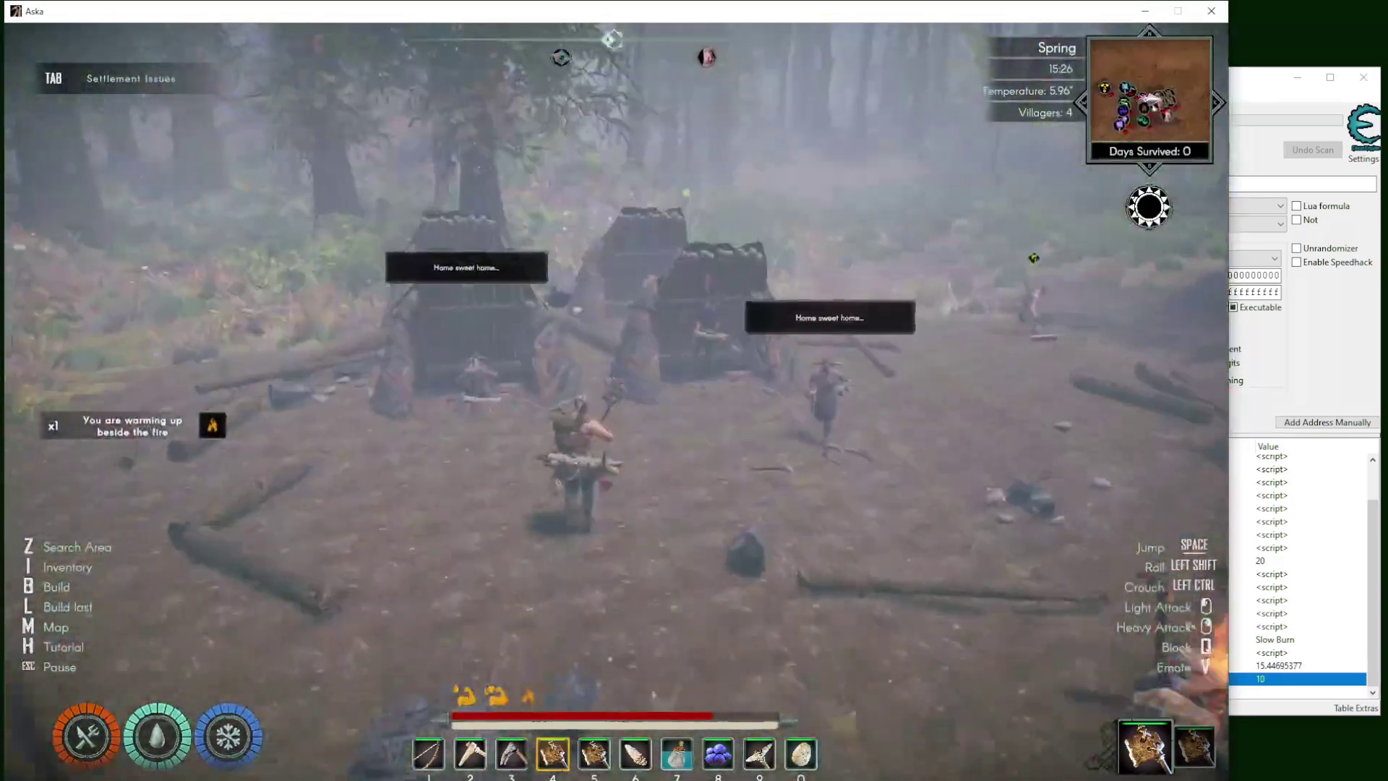
key(w)
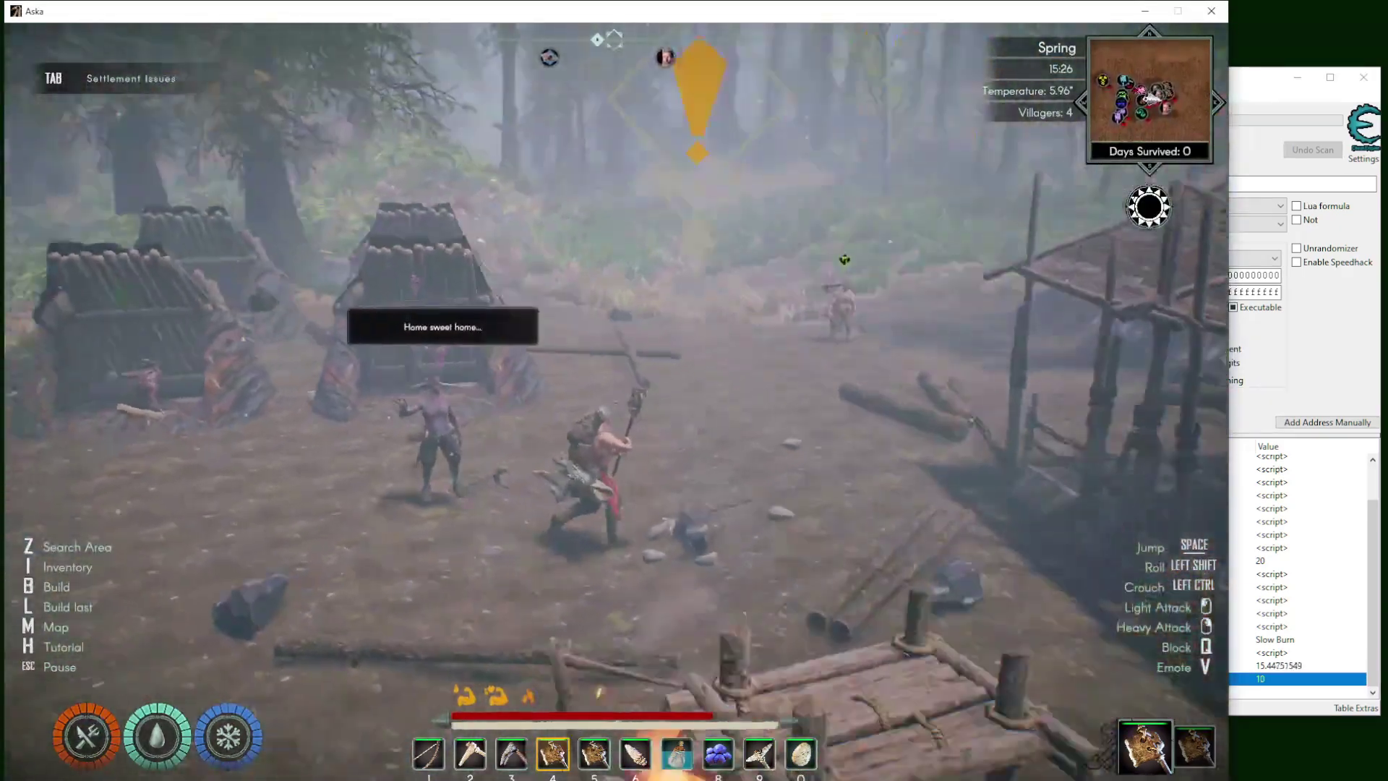
key(w)
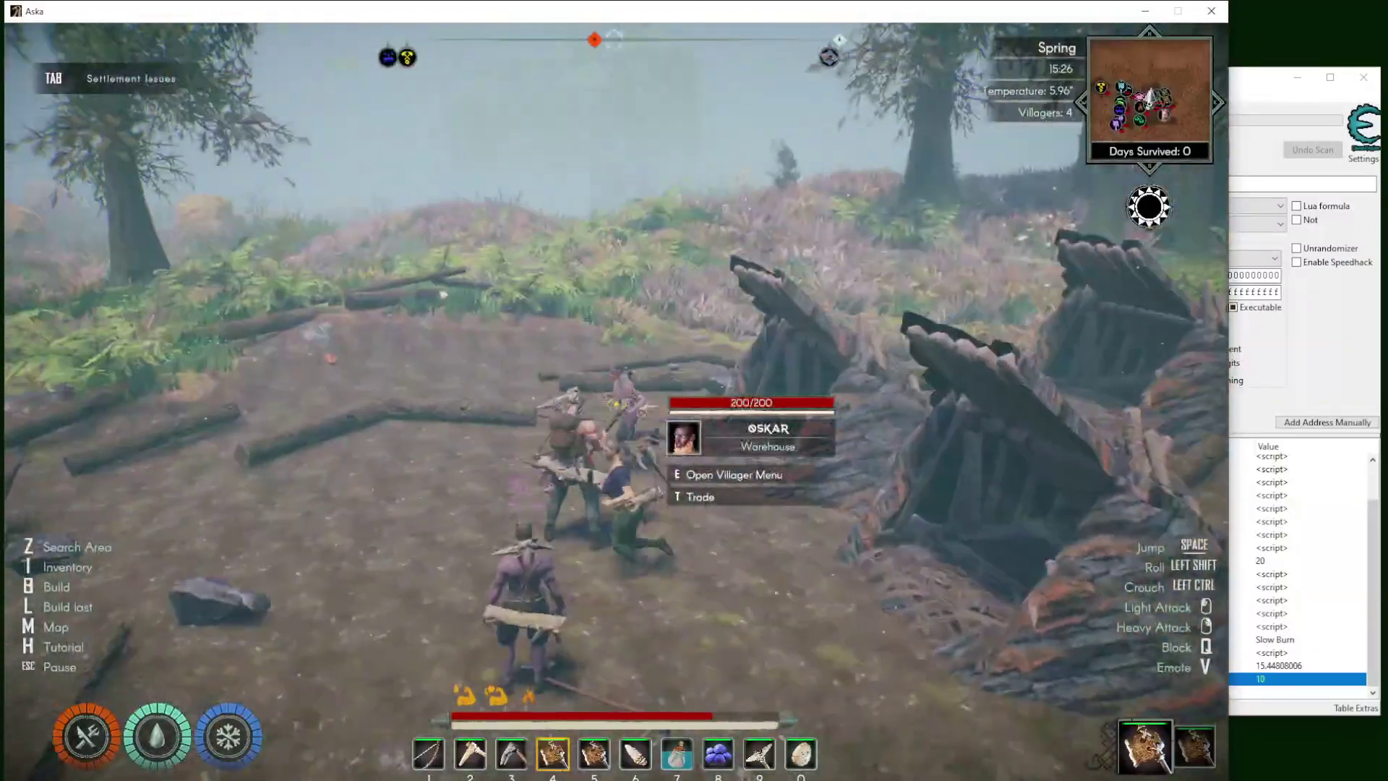
- Switch to Cheat Engine, set the Time of Day value under Time control to 10 and return to Aska
key(alt+Tab)
key(alt+Tab)
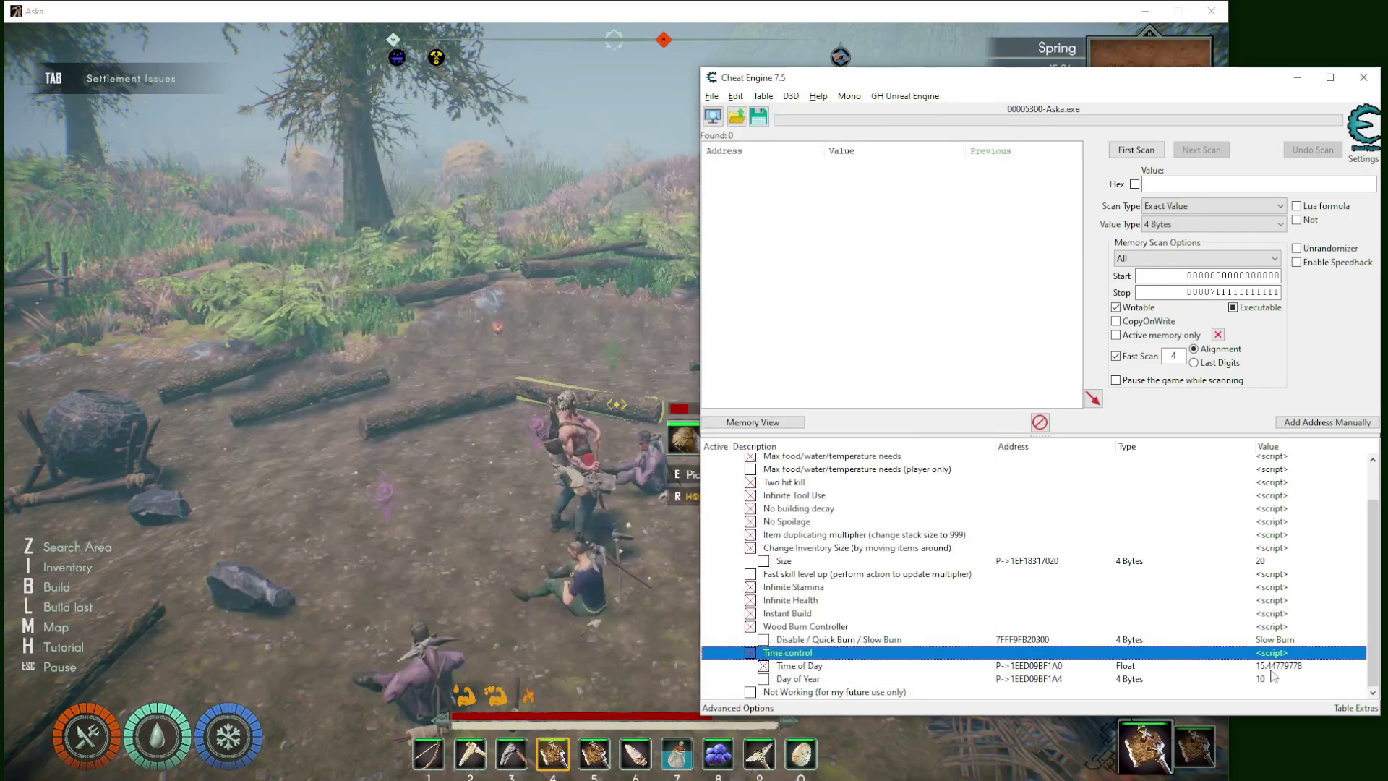
text(10)
key(Return)
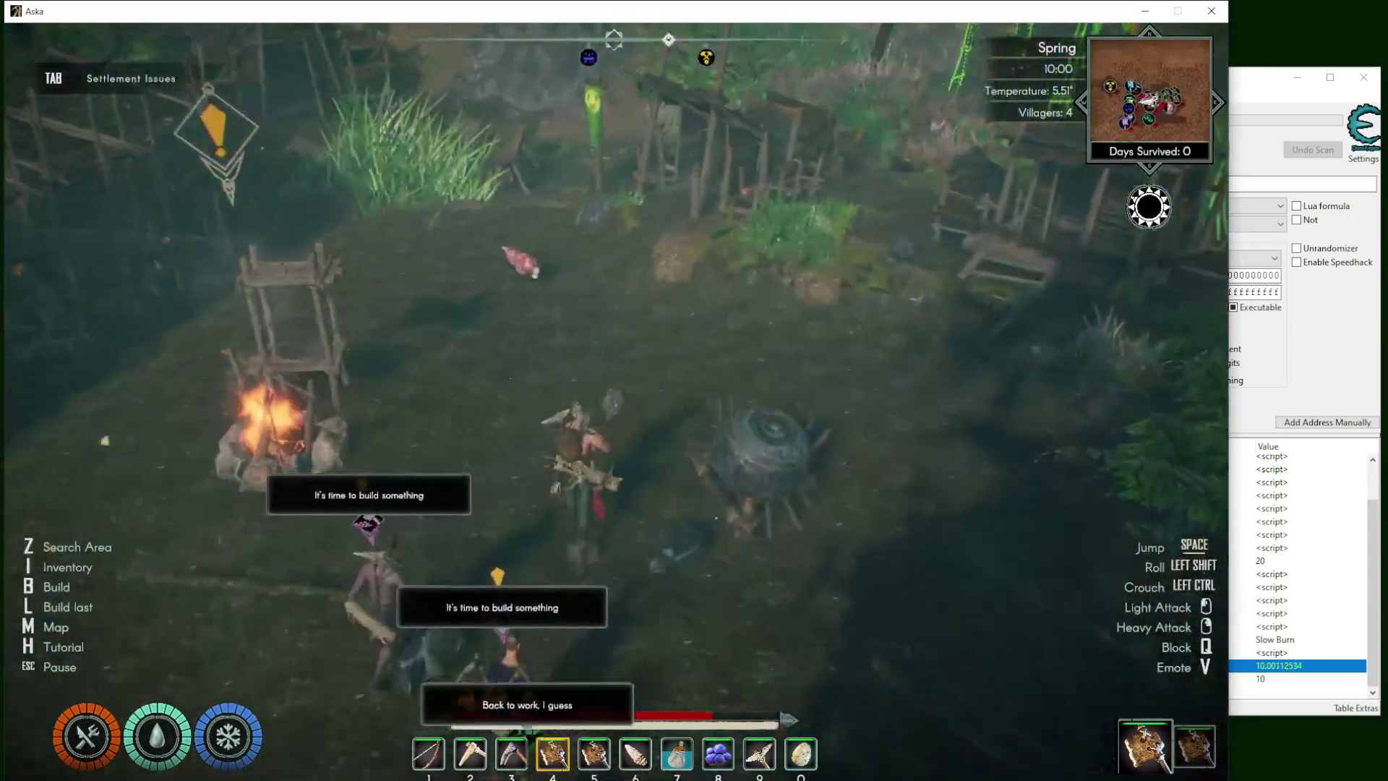
- Check the Eye of Odin's storage and gather Jotun Blood in the forest outside the camp
key(e)
key(Escape)
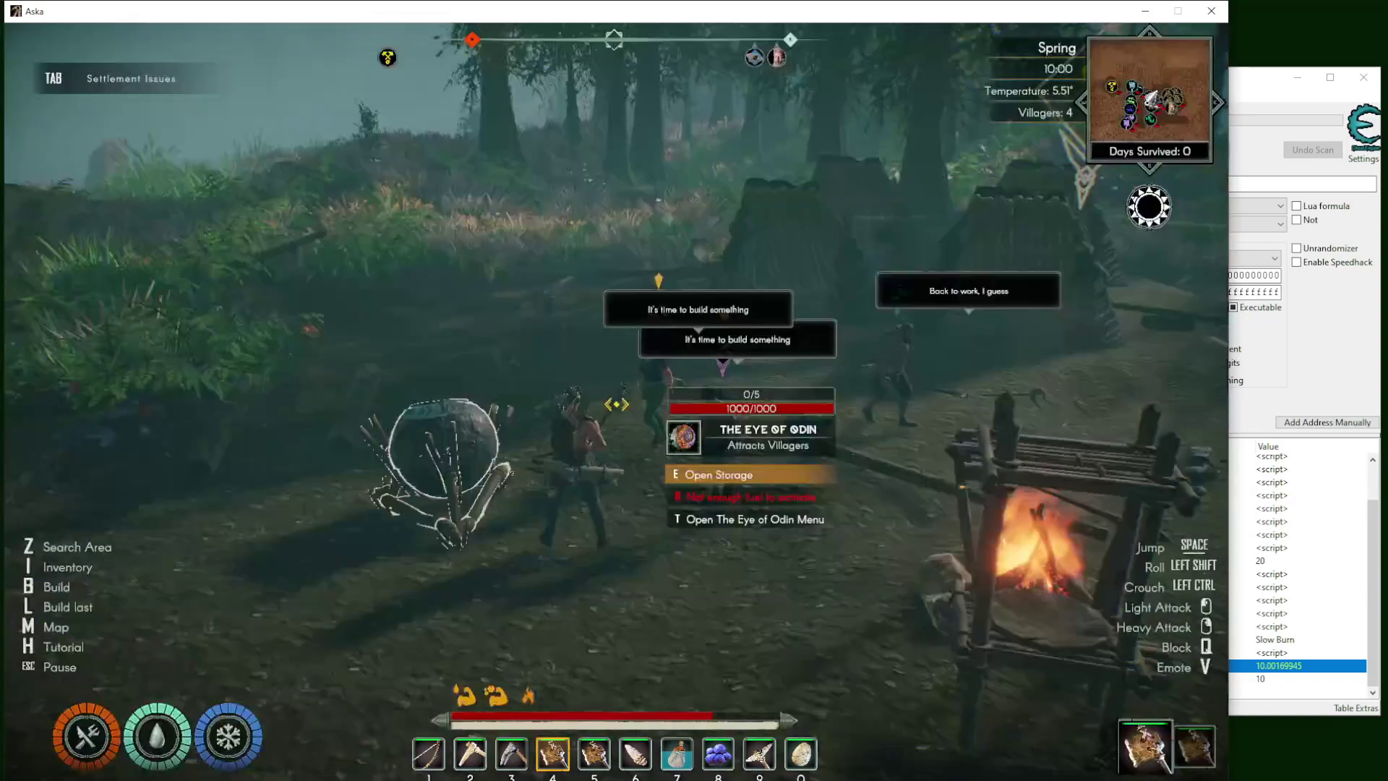
key(w)
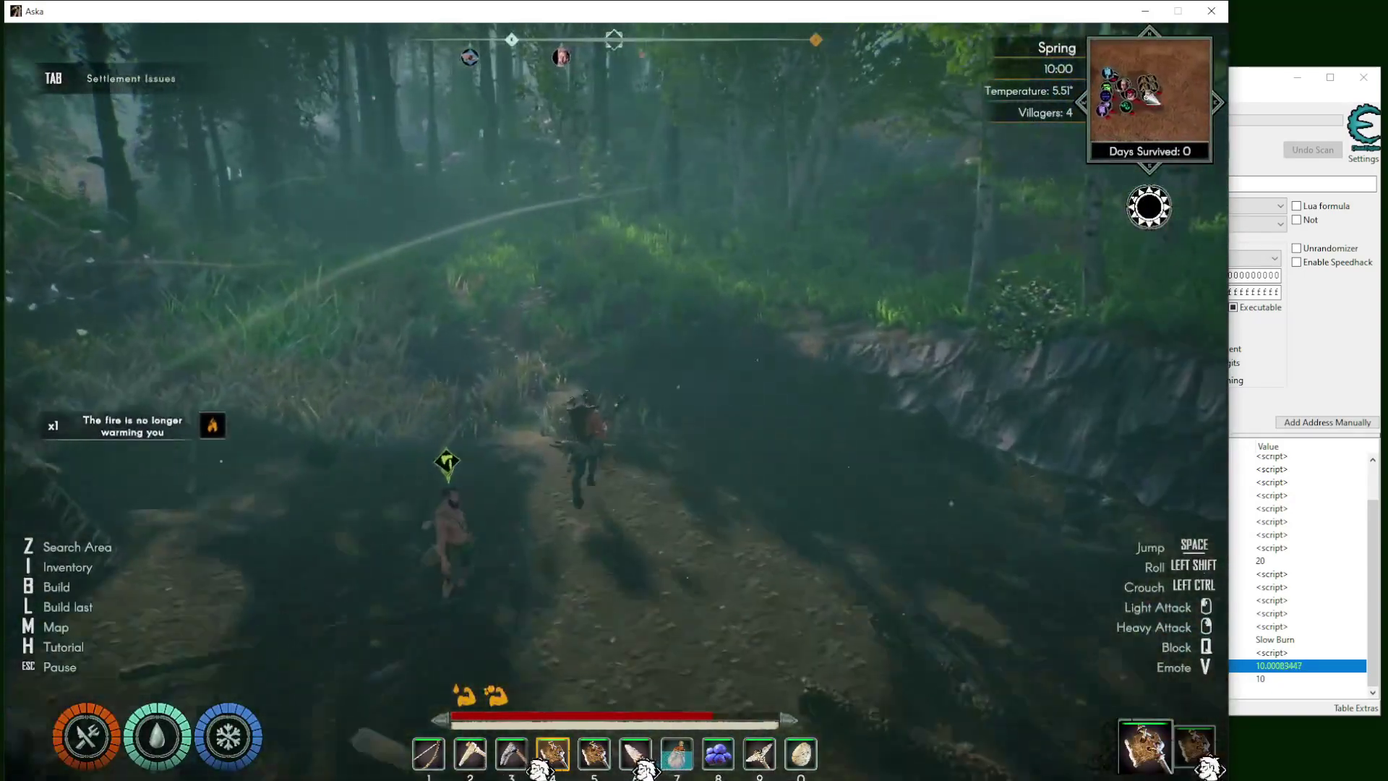
key(w)
key(w)
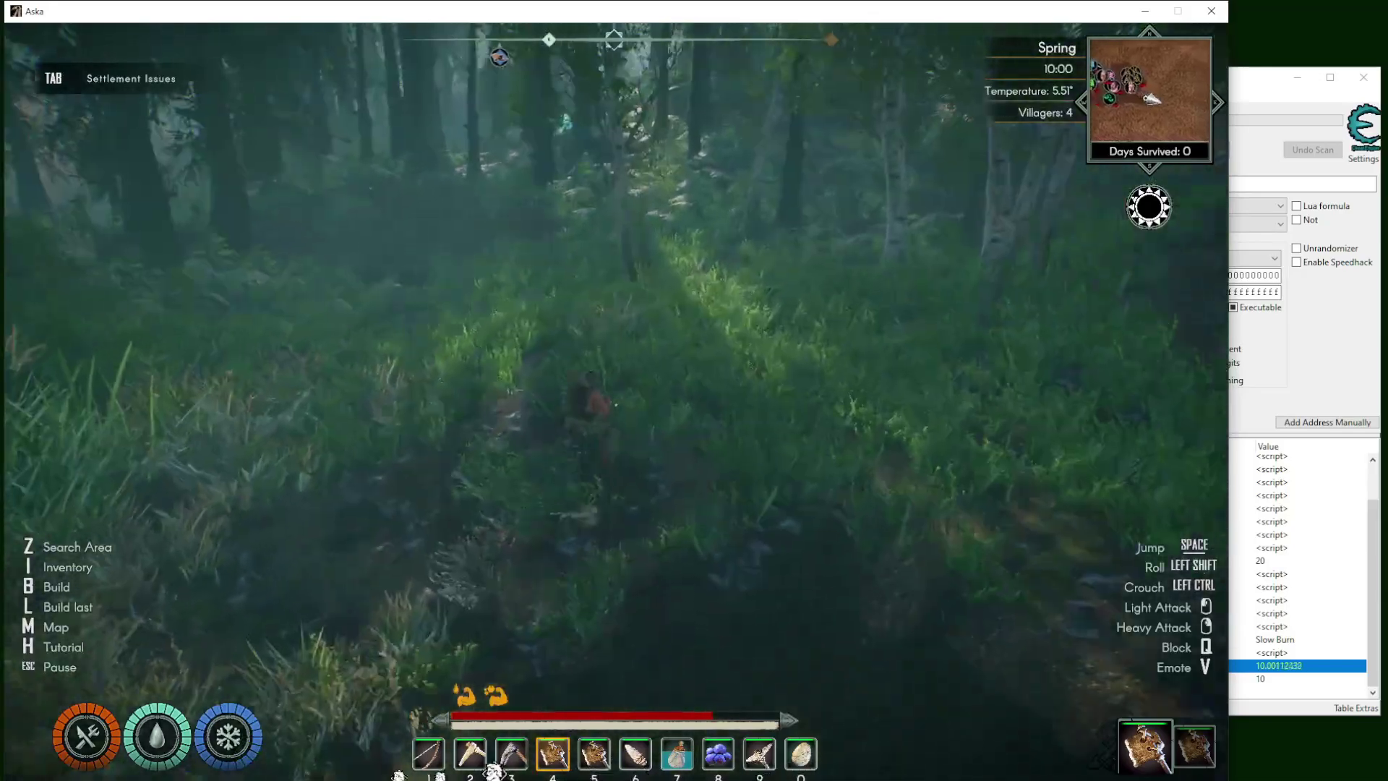
key(w)
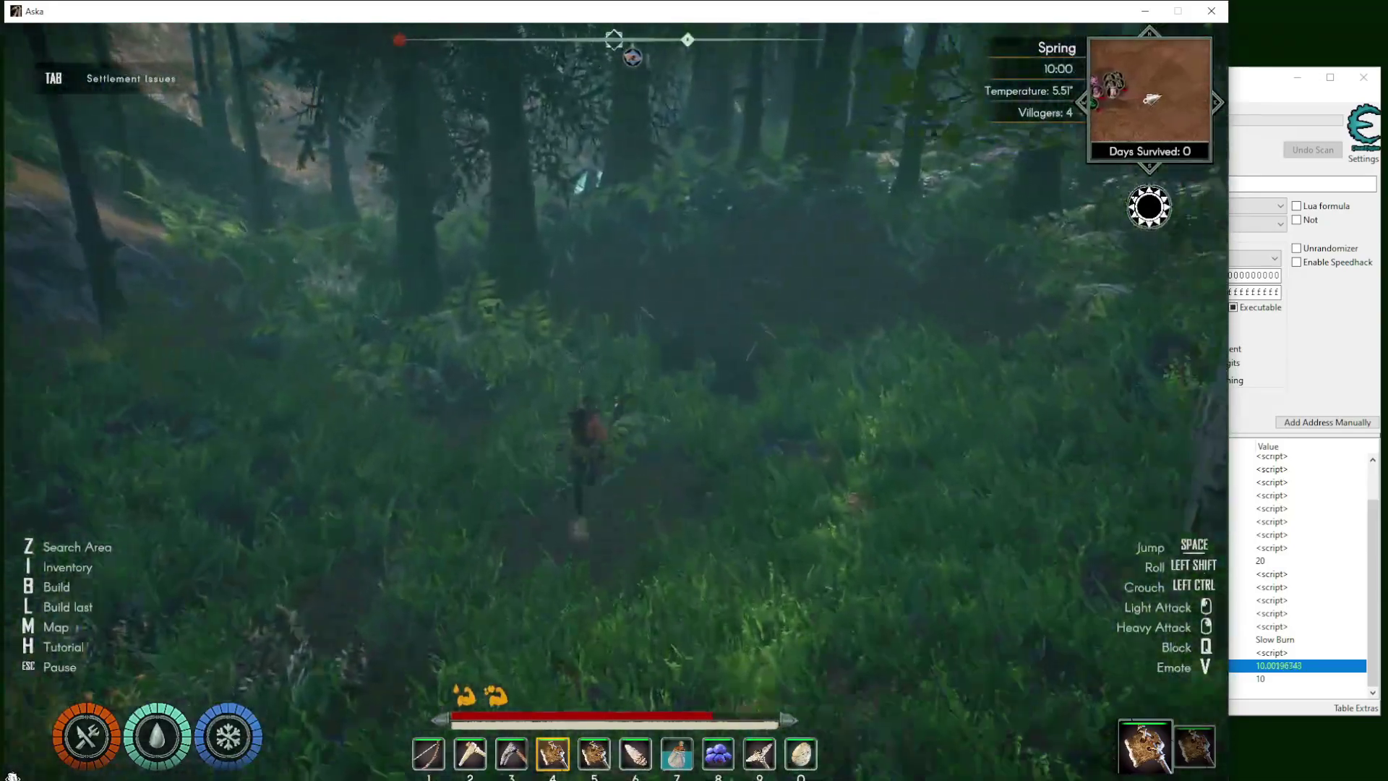
key(w)
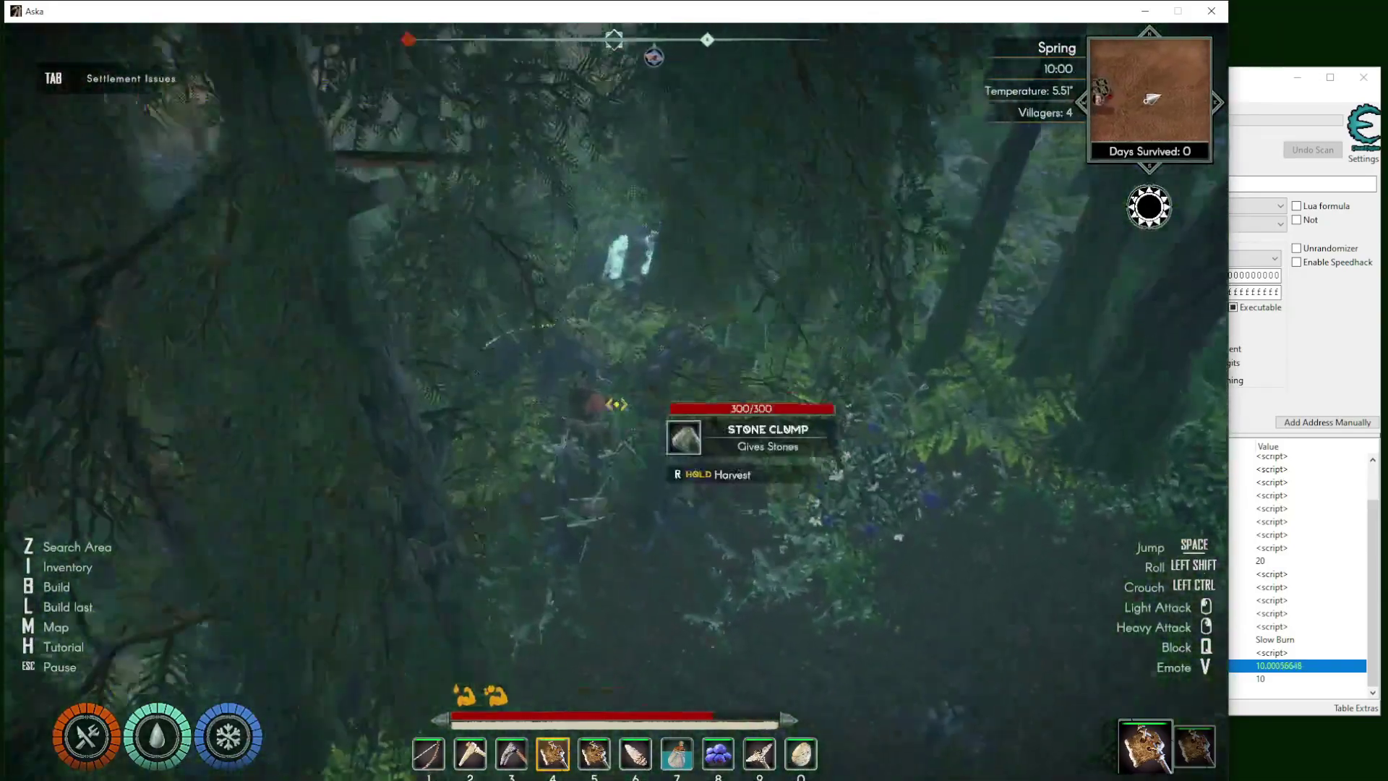
key(r)
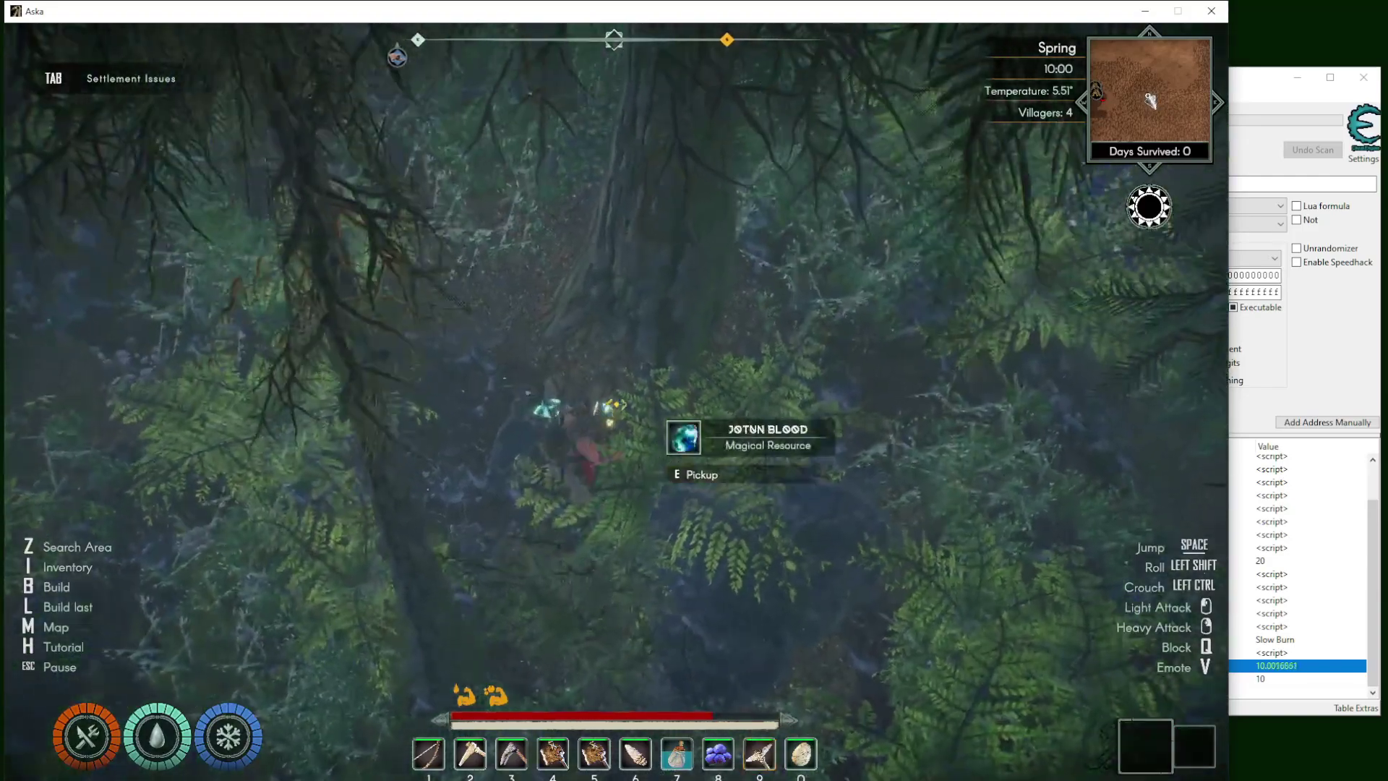
key(e)
key(e)
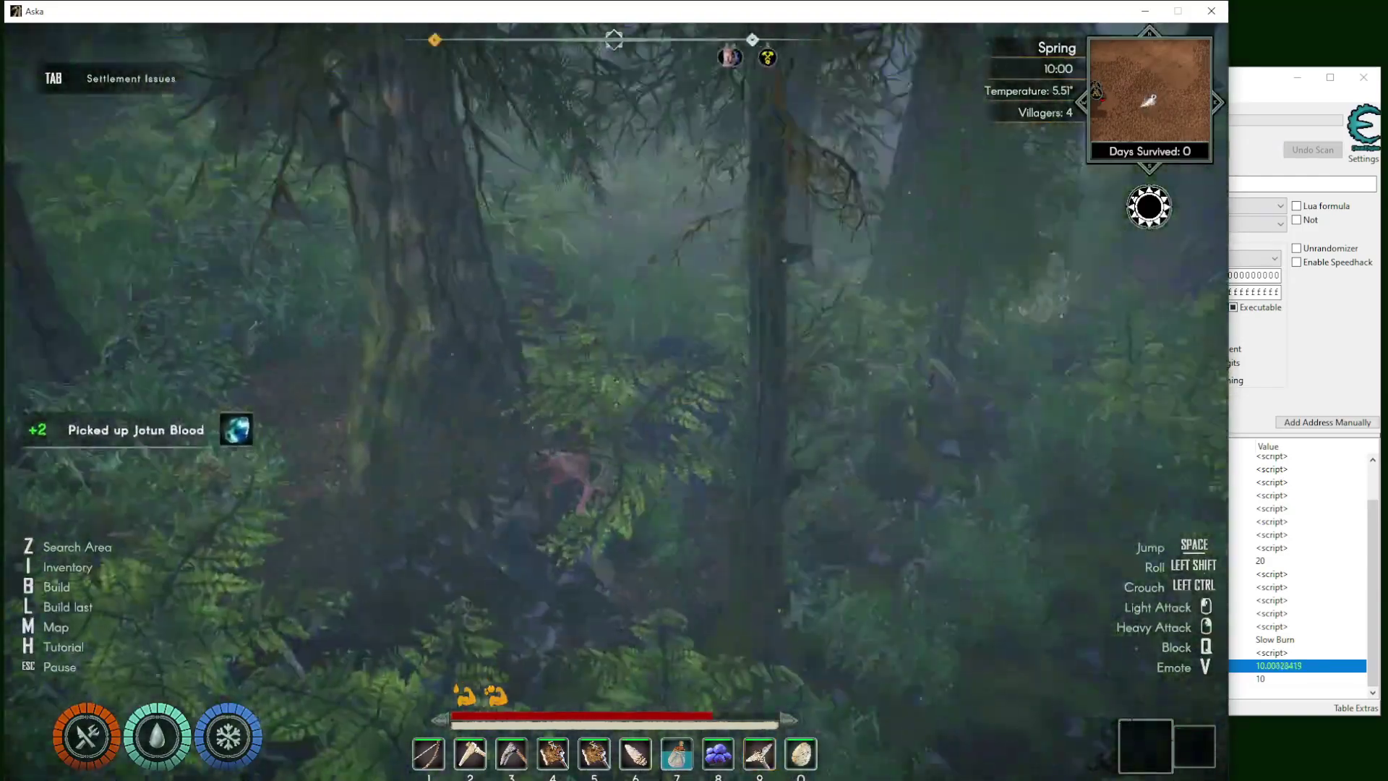
- Equip the item in quick slot 9, run back to the camp and open the Eye of Odin's storage
key(9)
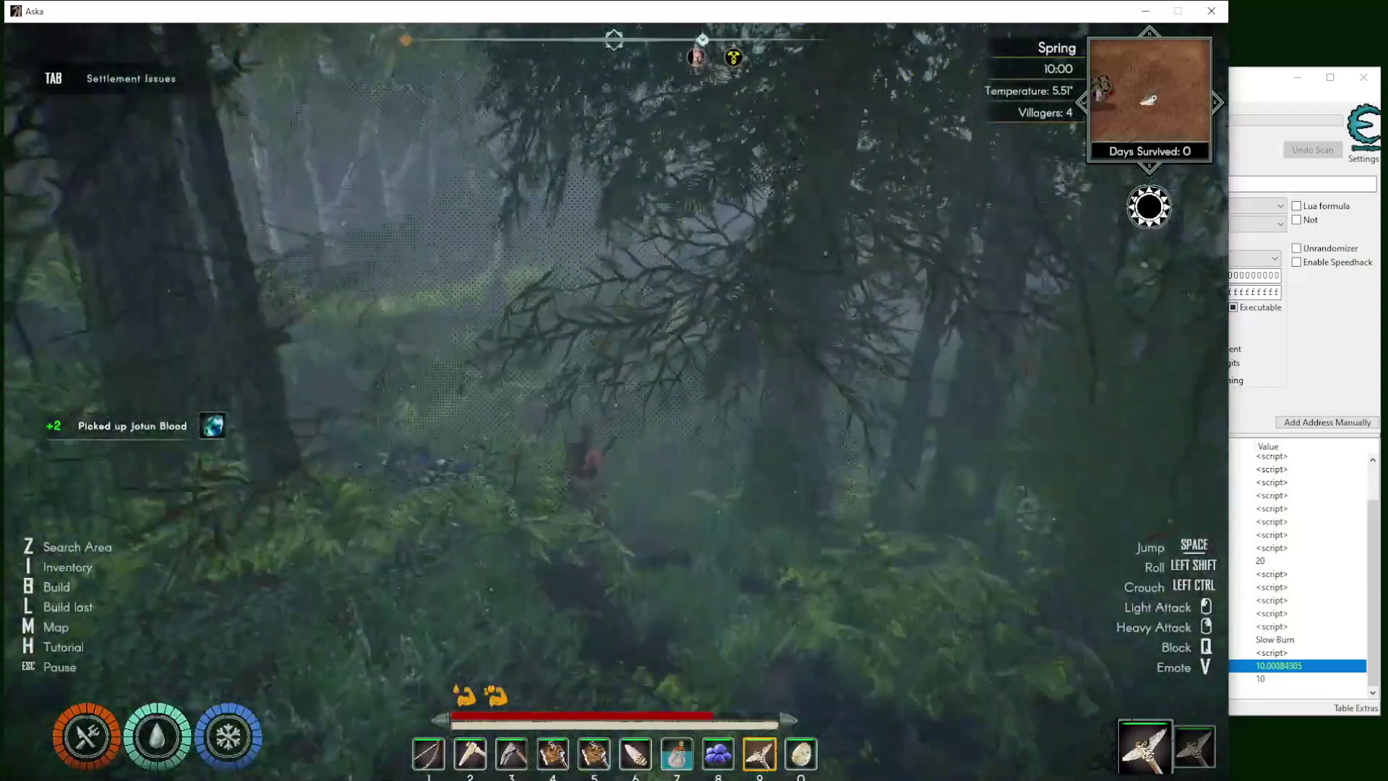
key(w)
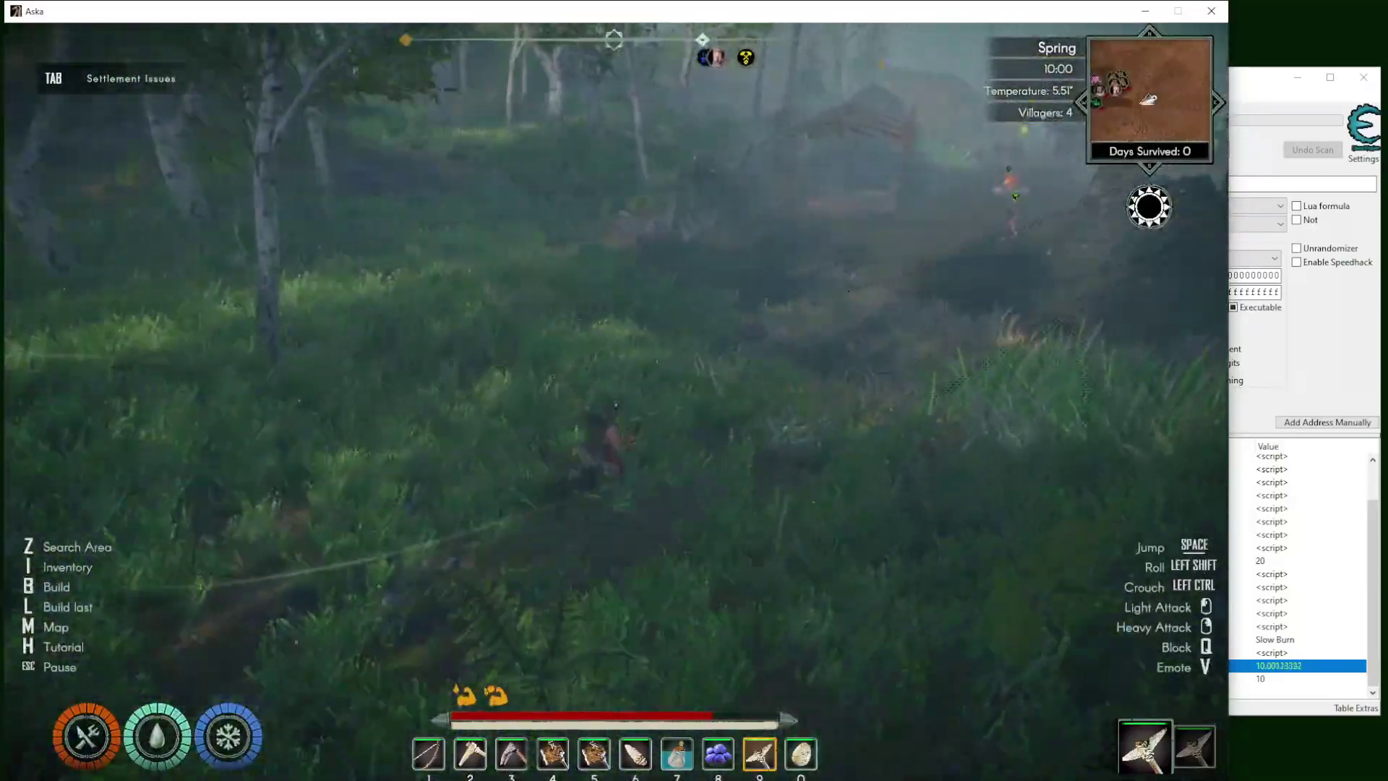
key(w)
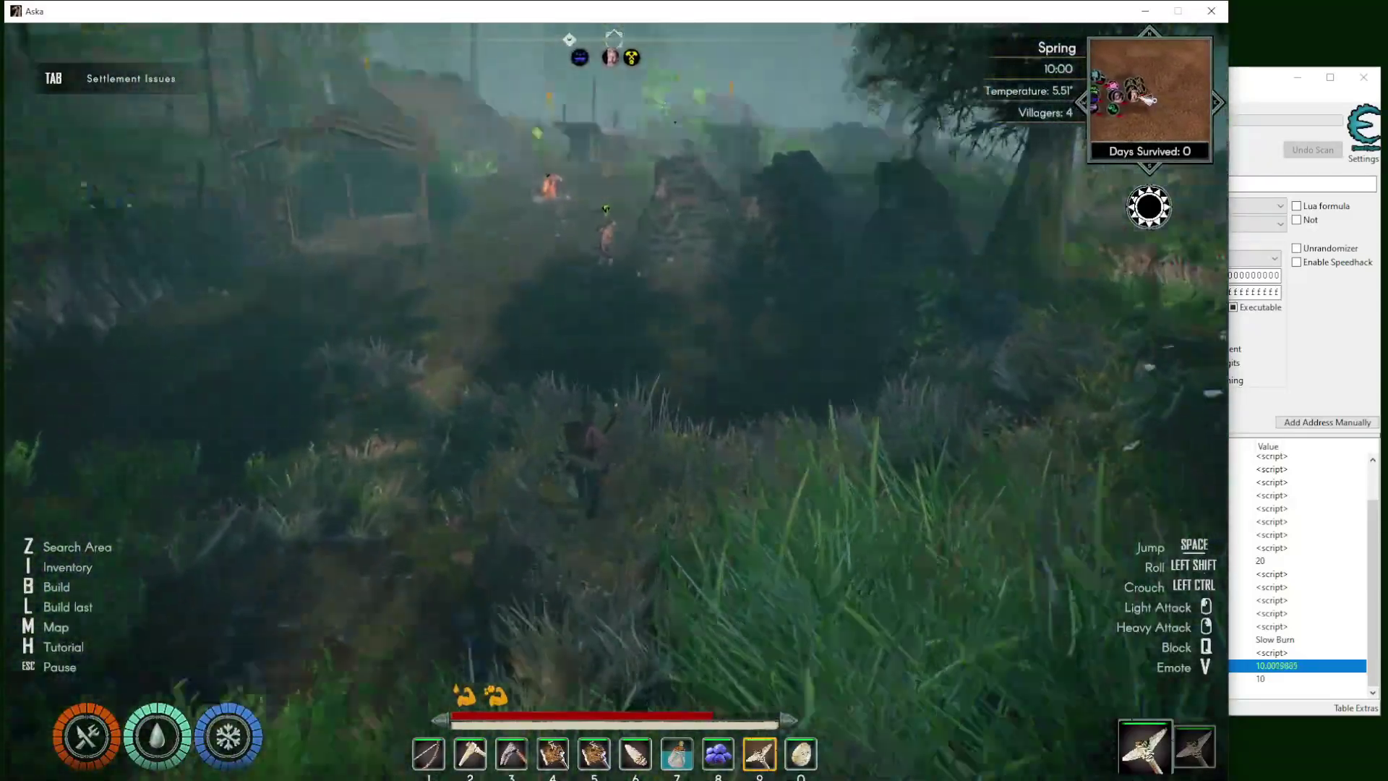
key(w)
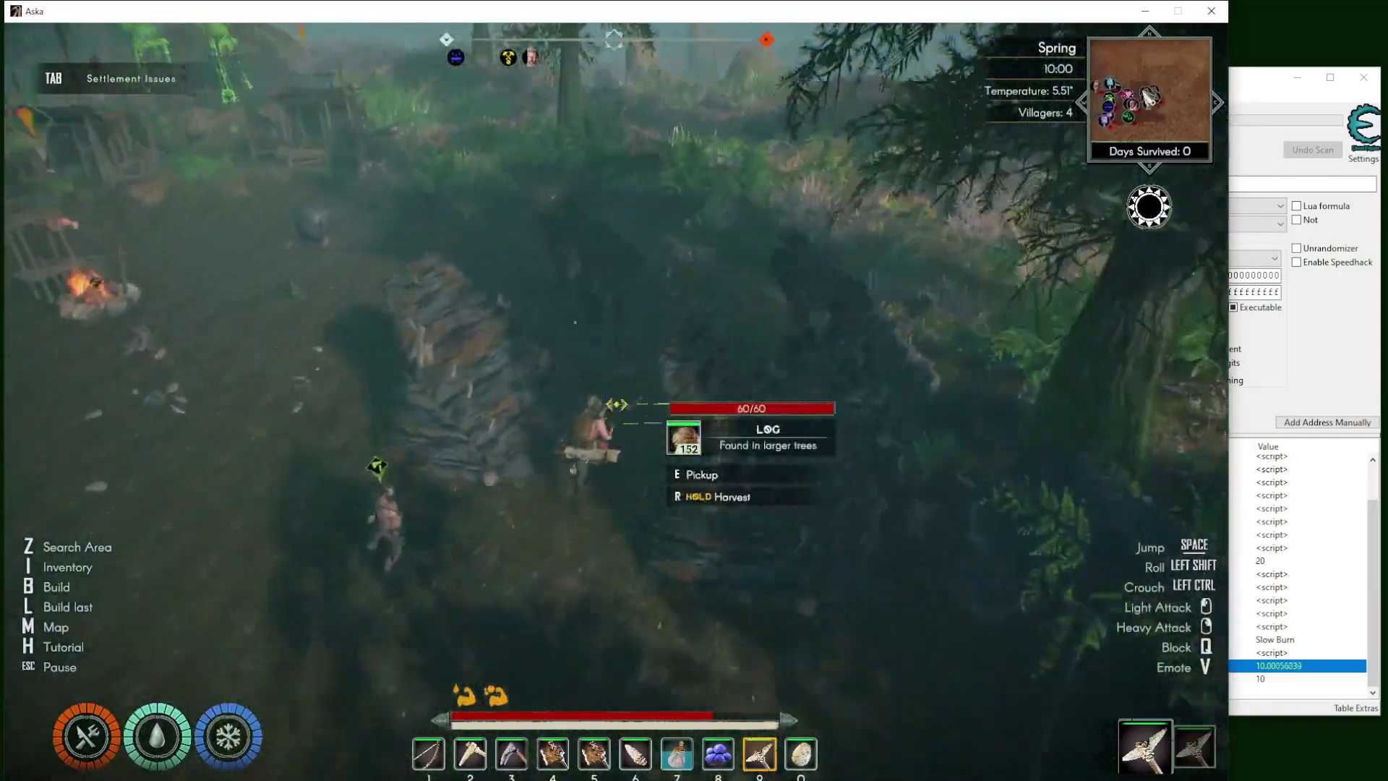
key(w)
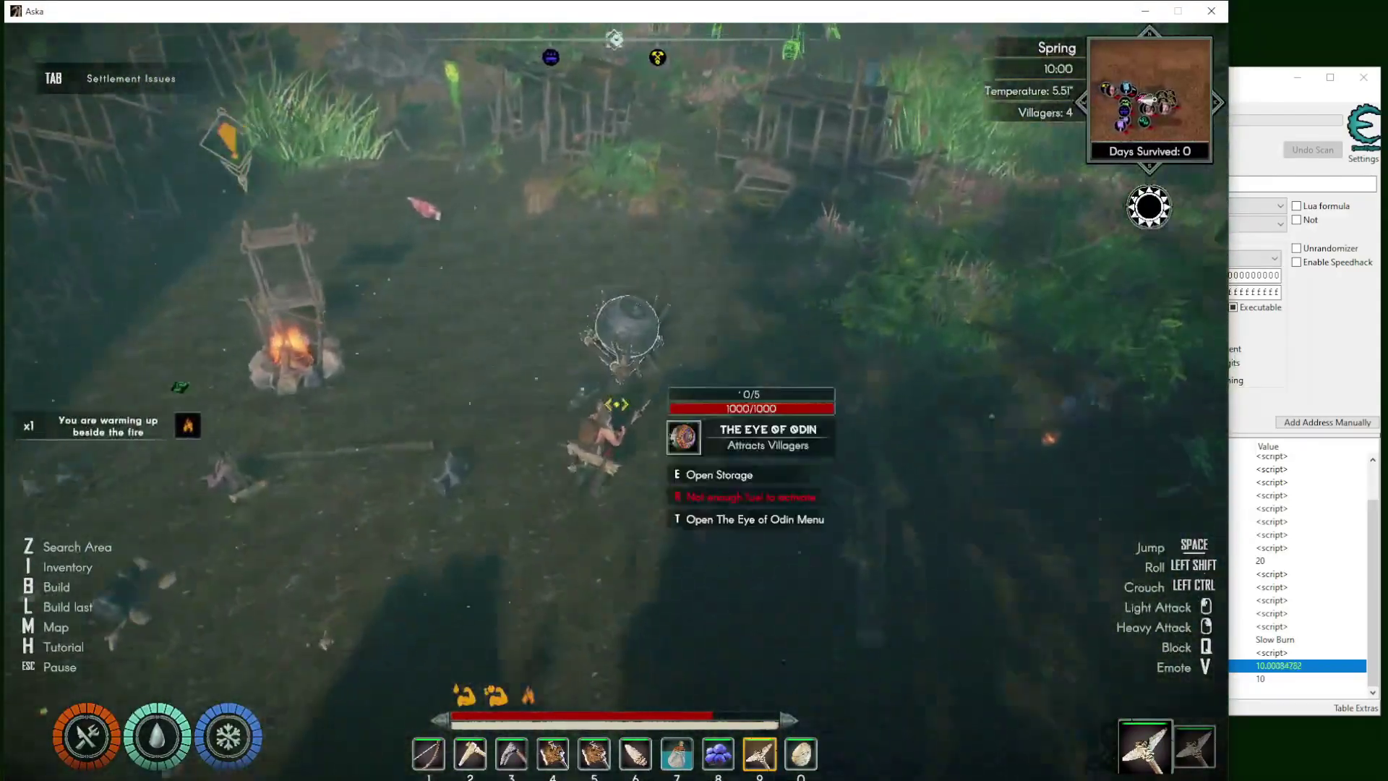
key(i)
key(i)
key(e)
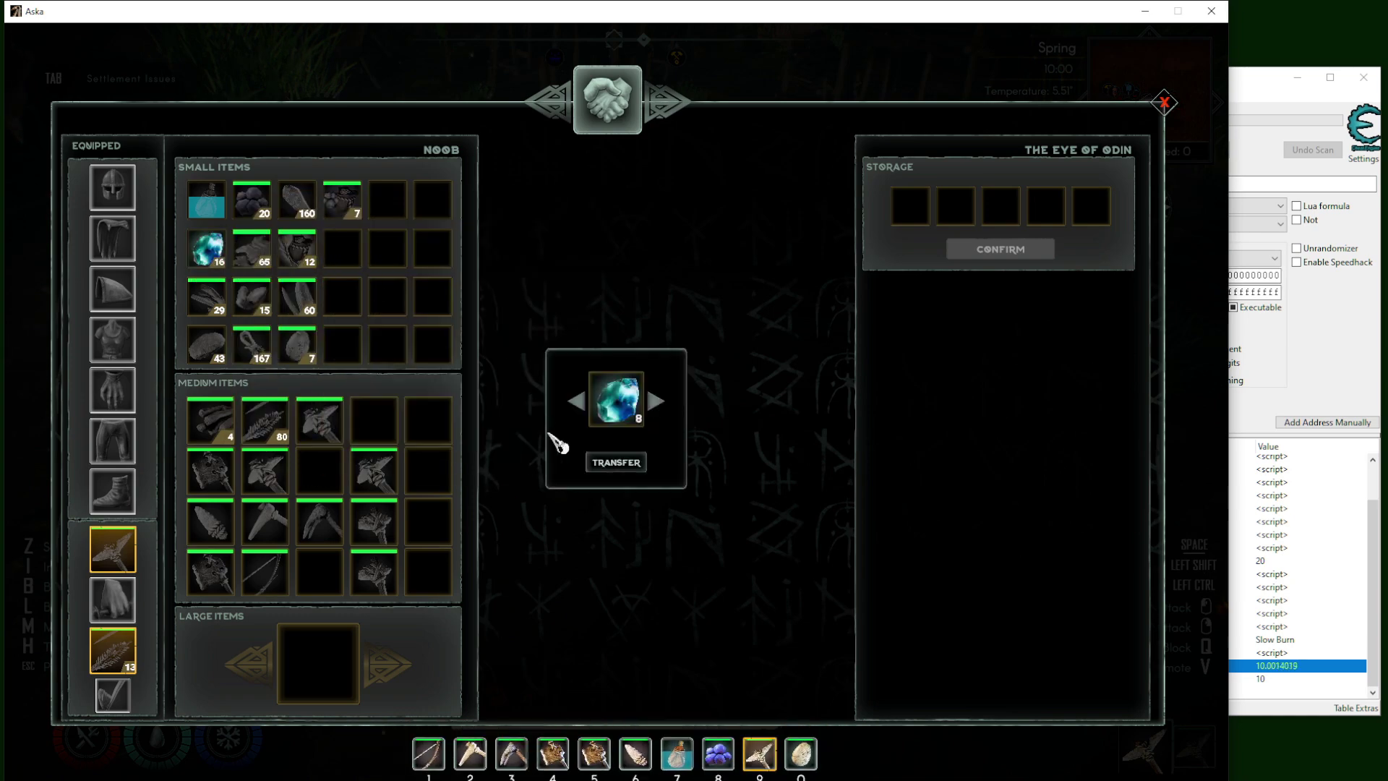
- Multiply the Jotun Blood stack to 64 by repeatedly splitting it and merging the halves back together
drag(334, 253, 216, 257)
right_click(217, 257)
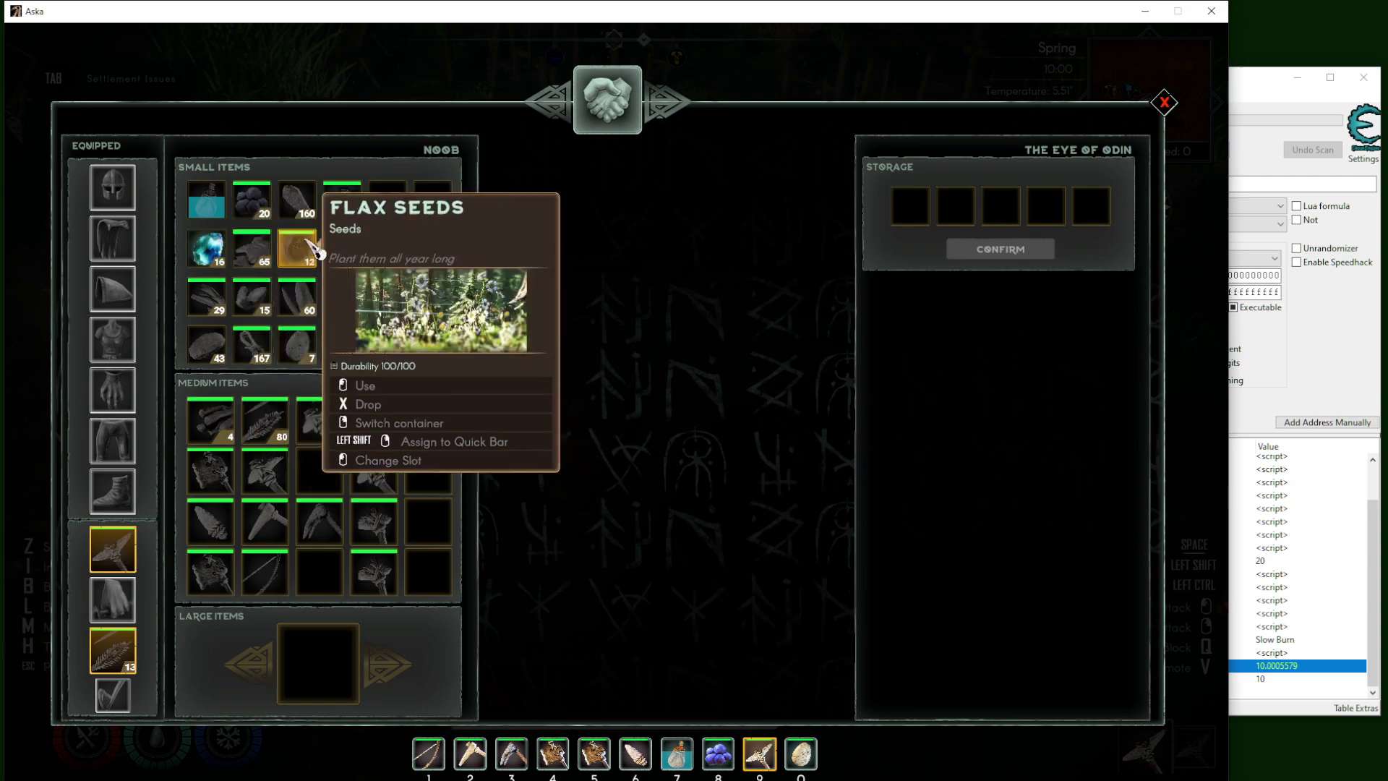
drag(339, 253, 213, 257)
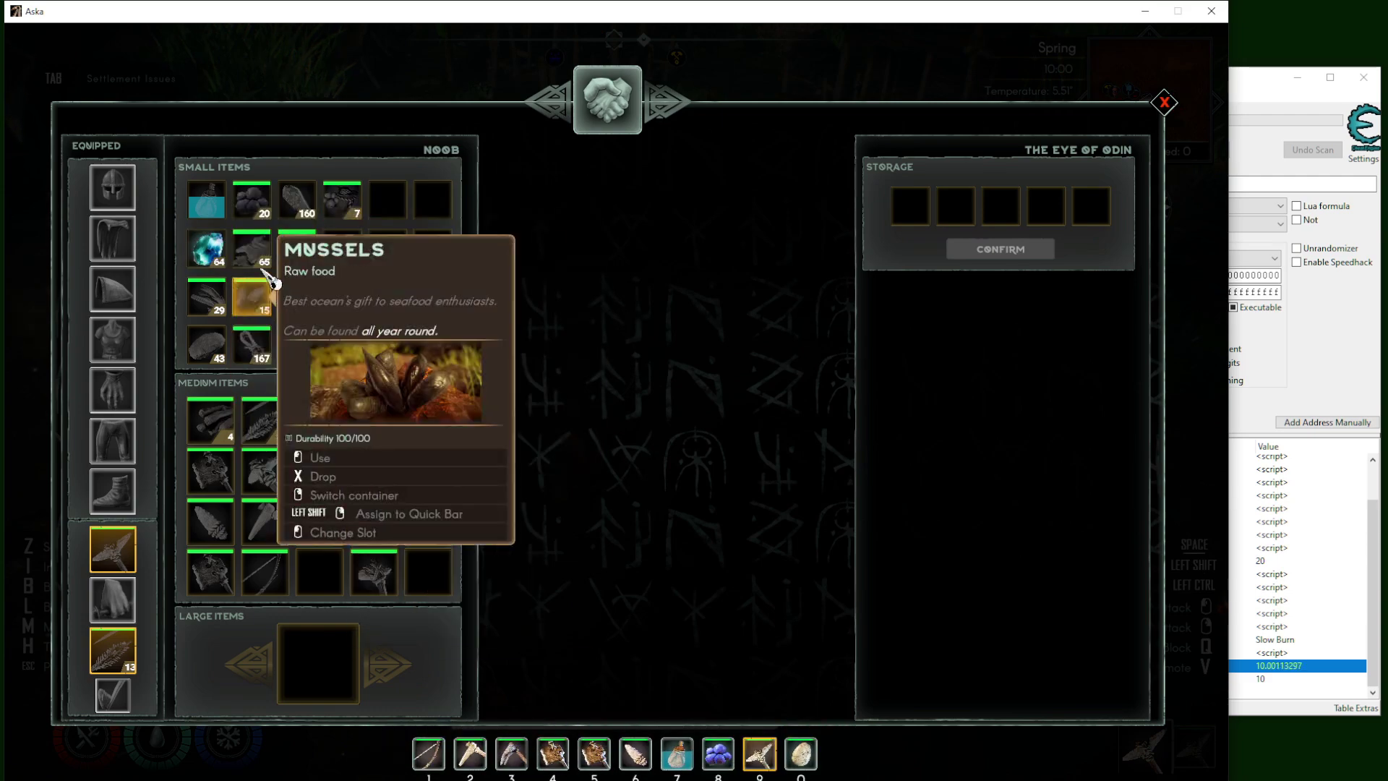
- Fill the Eye of Odin's storage with five Jotun Blood and summon the blond villager candidate
right_click(219, 259)
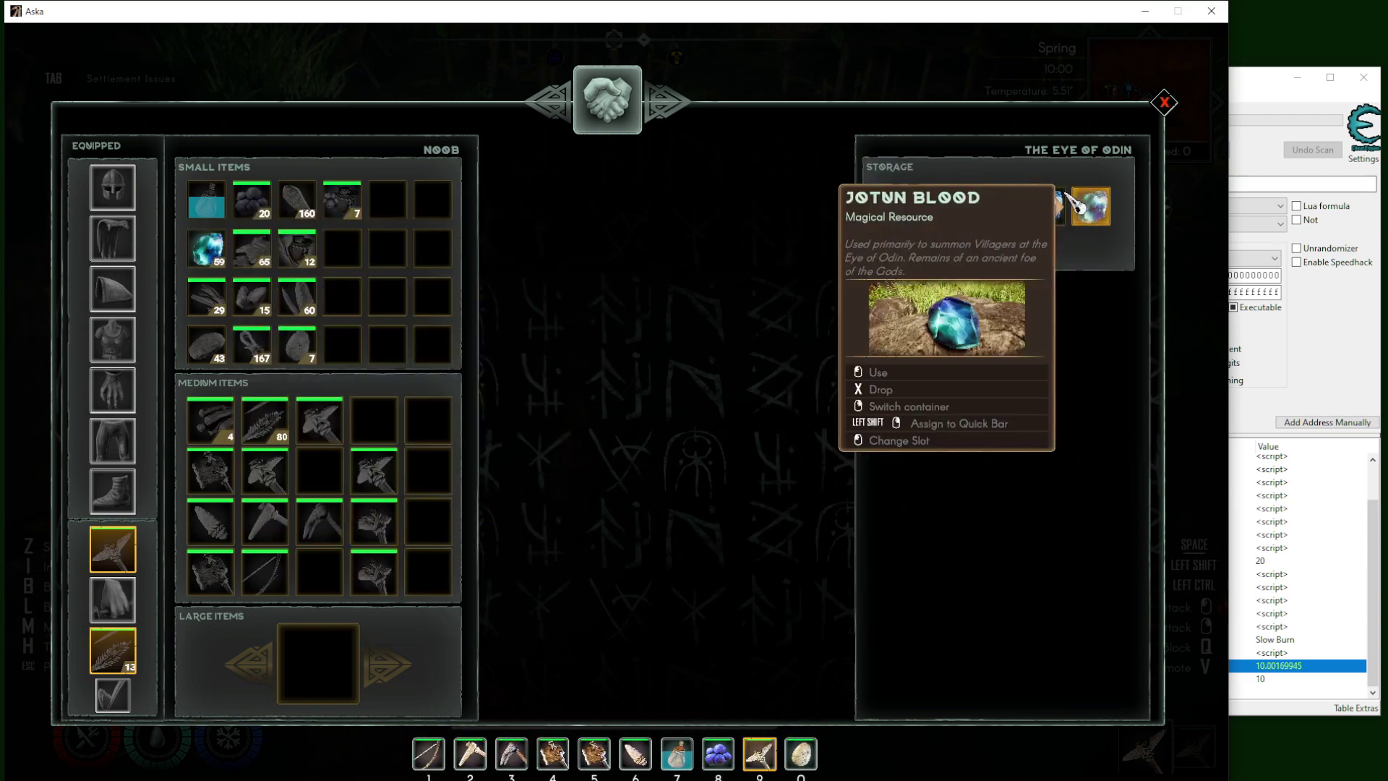
click(1020, 260)
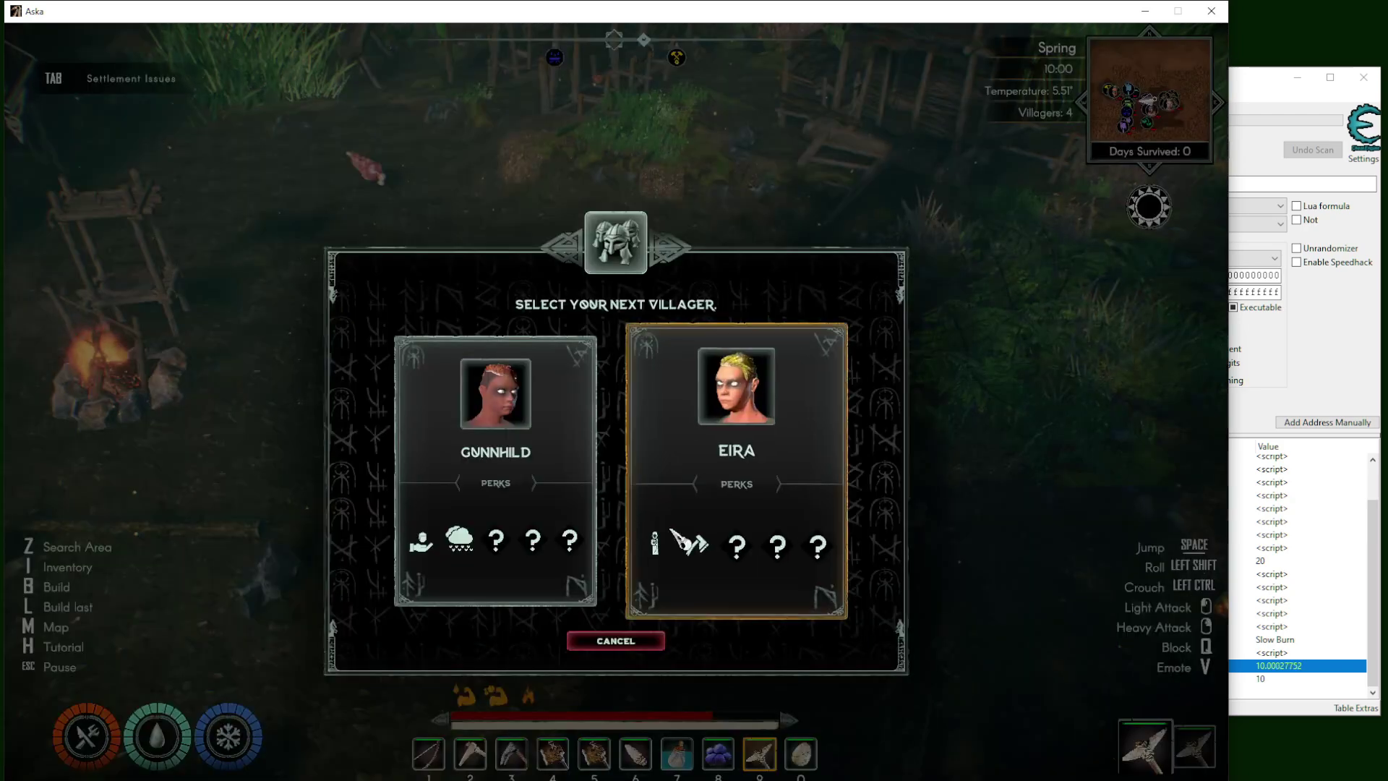
click(800, 480)
click(531, 641)
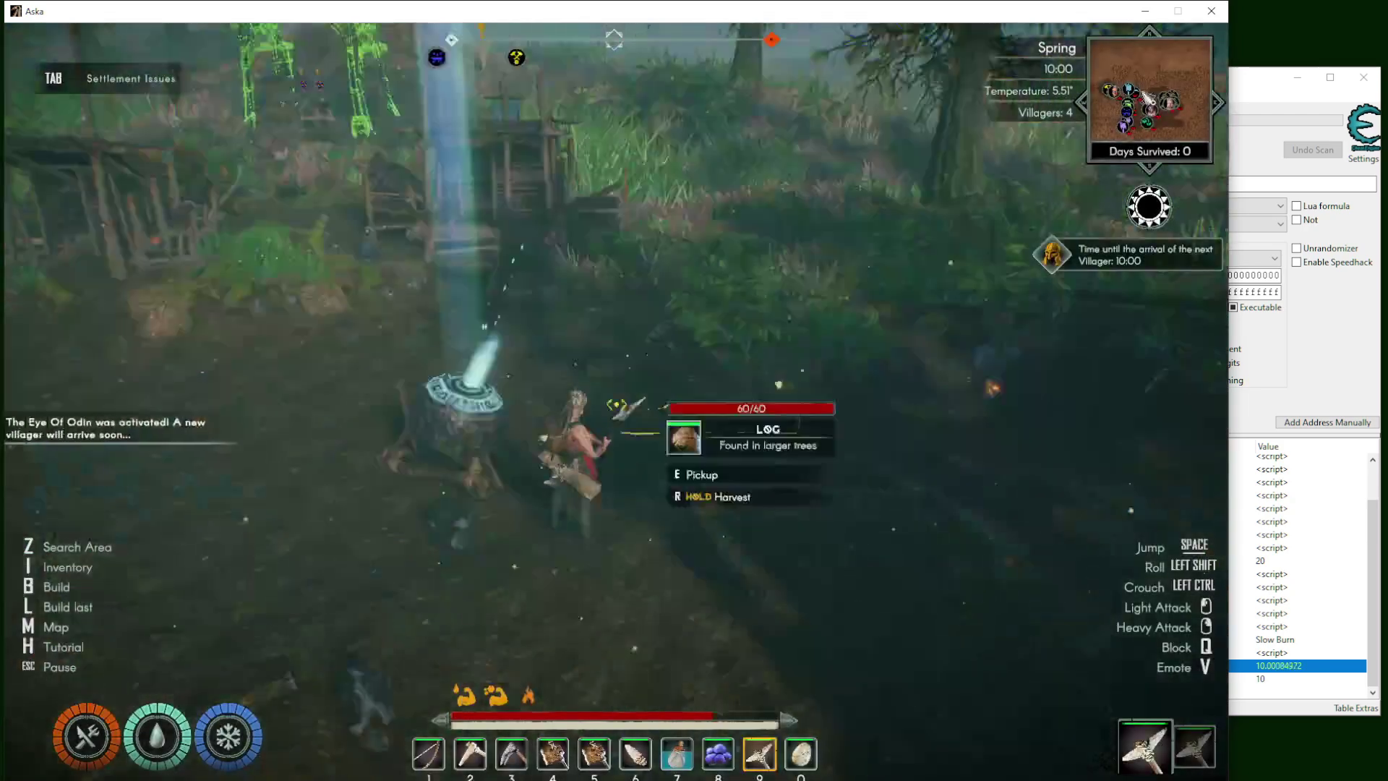
- Check the villager arrival timer beside the activated Eye of Odin, and unfreeze Time of Day in Cheat Engine
key(alt+Tab)
key(alt+Tab)
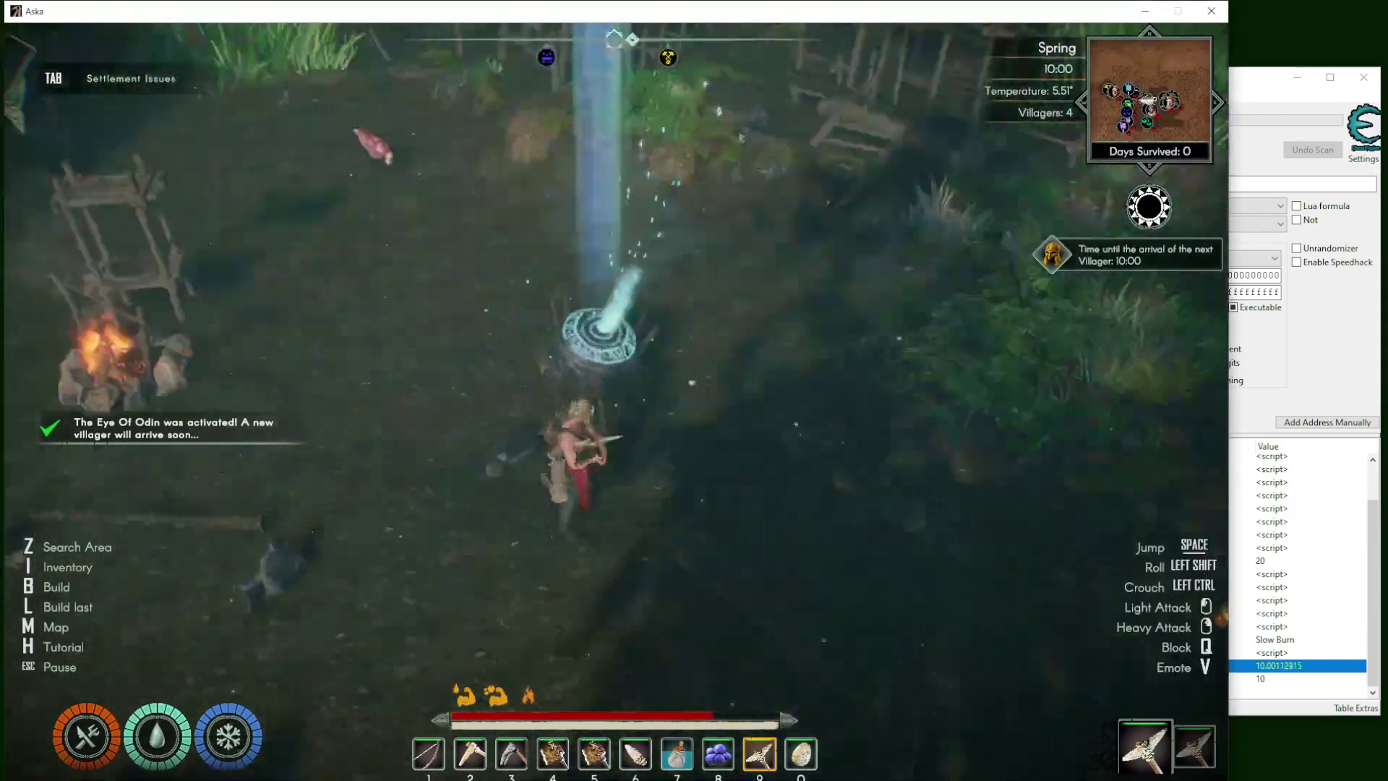
key(w)
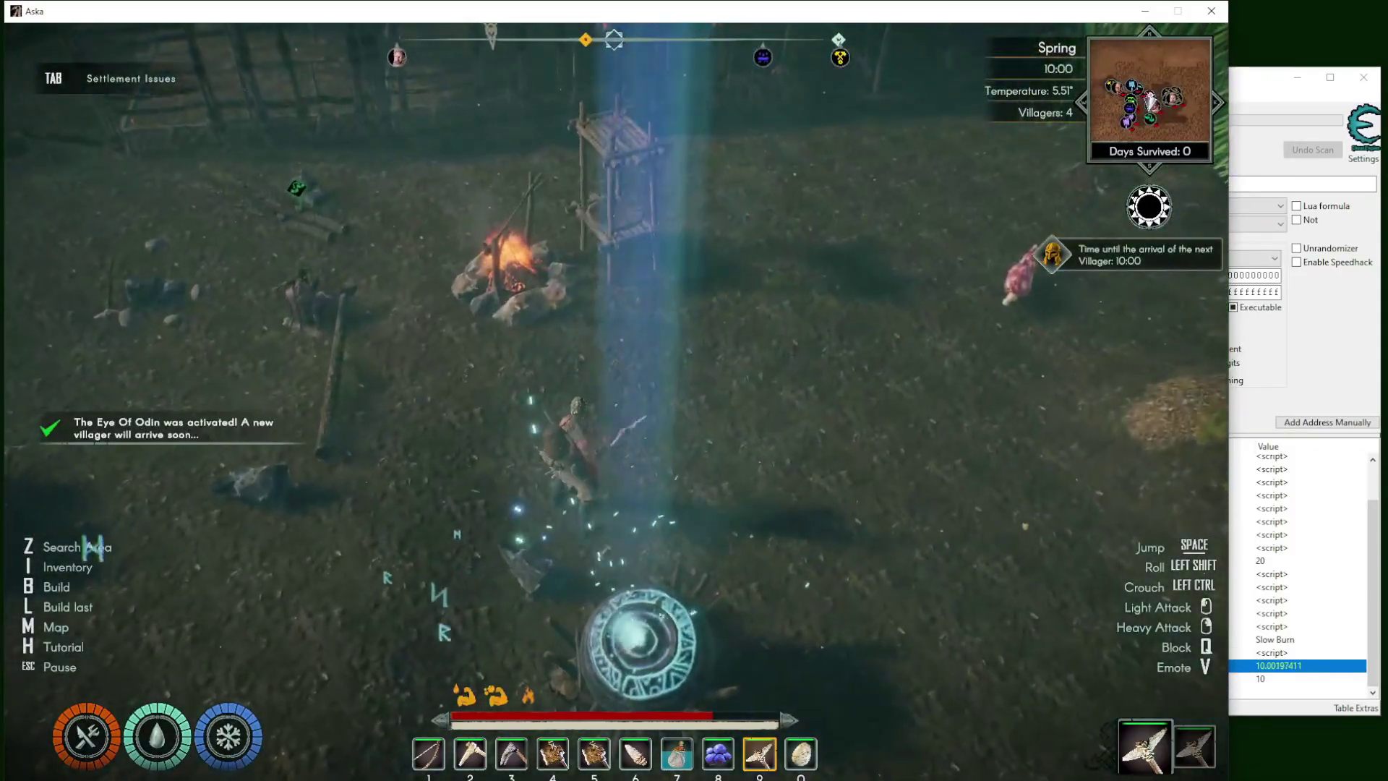
key(w)
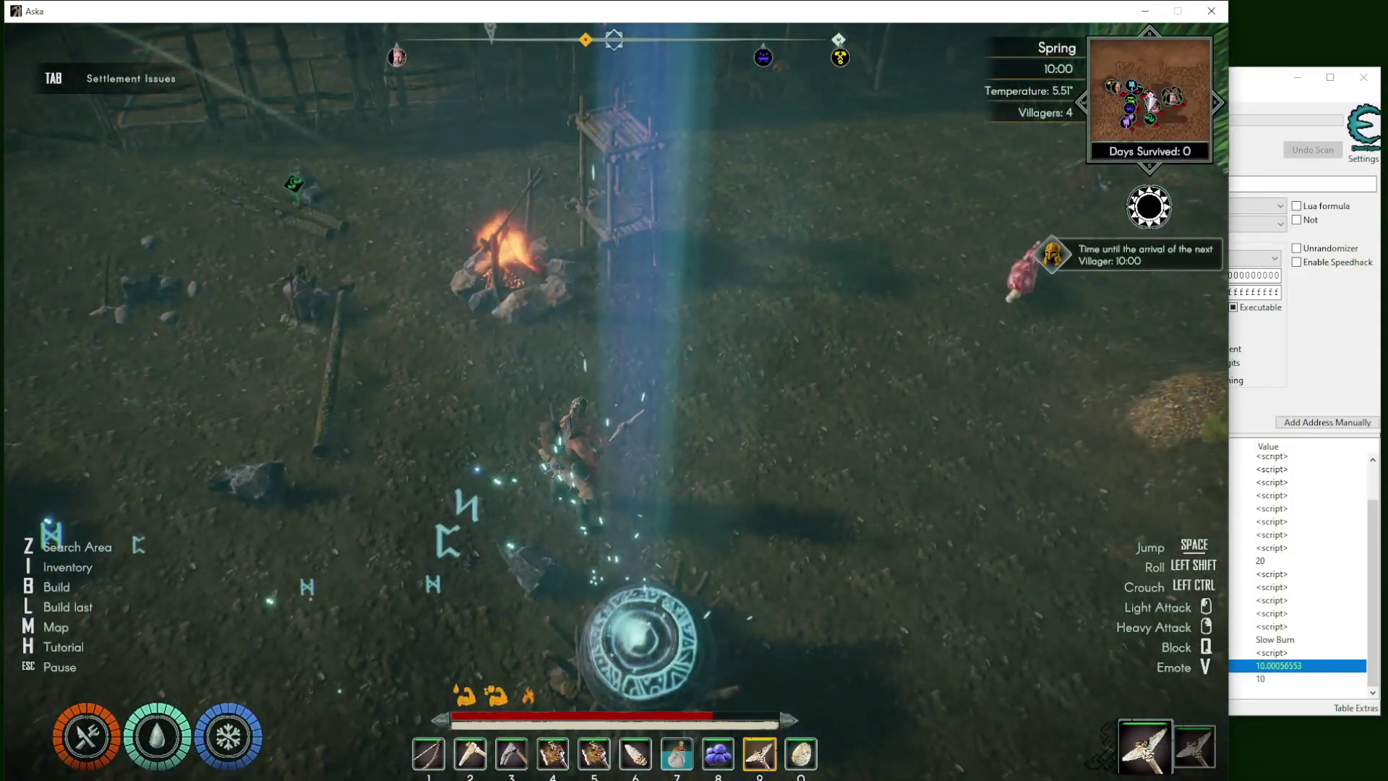
key(alt+Tab)
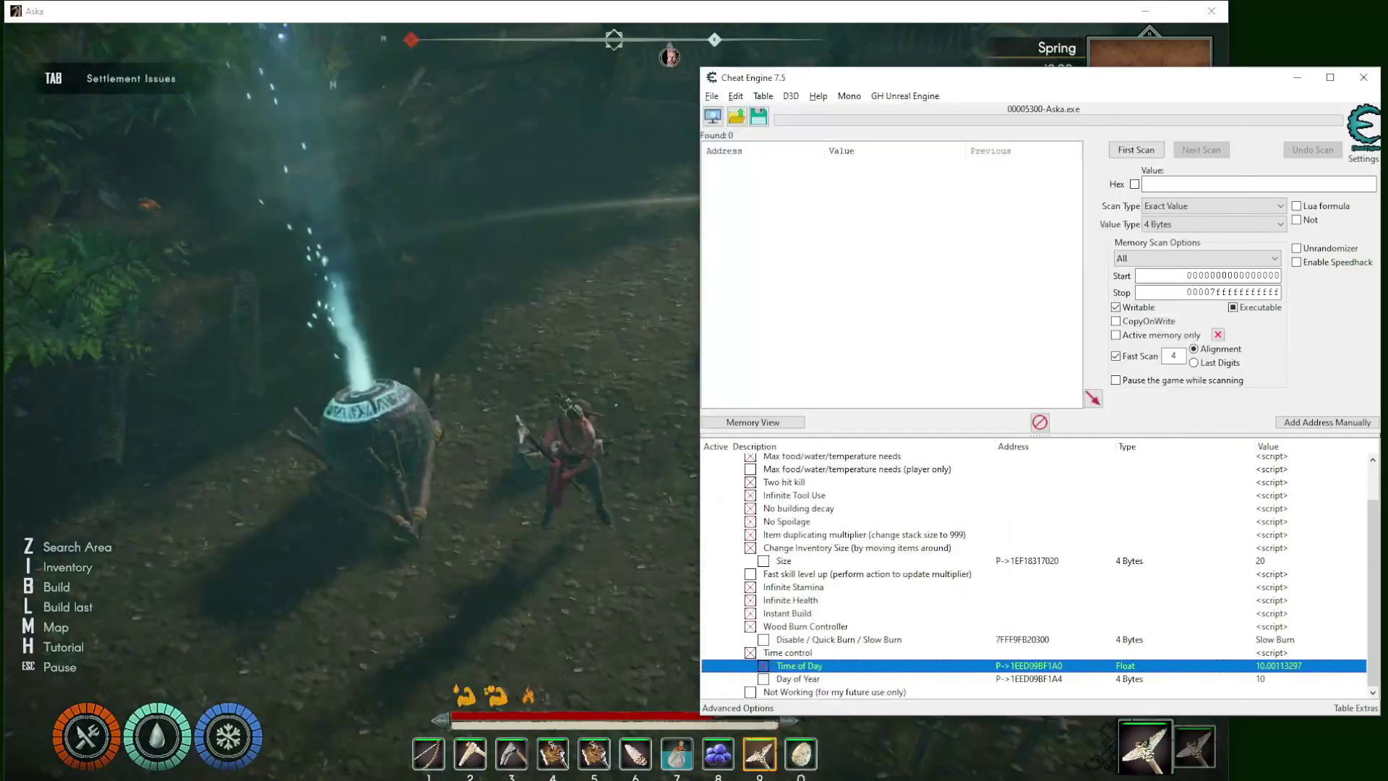
key(alt+Tab)
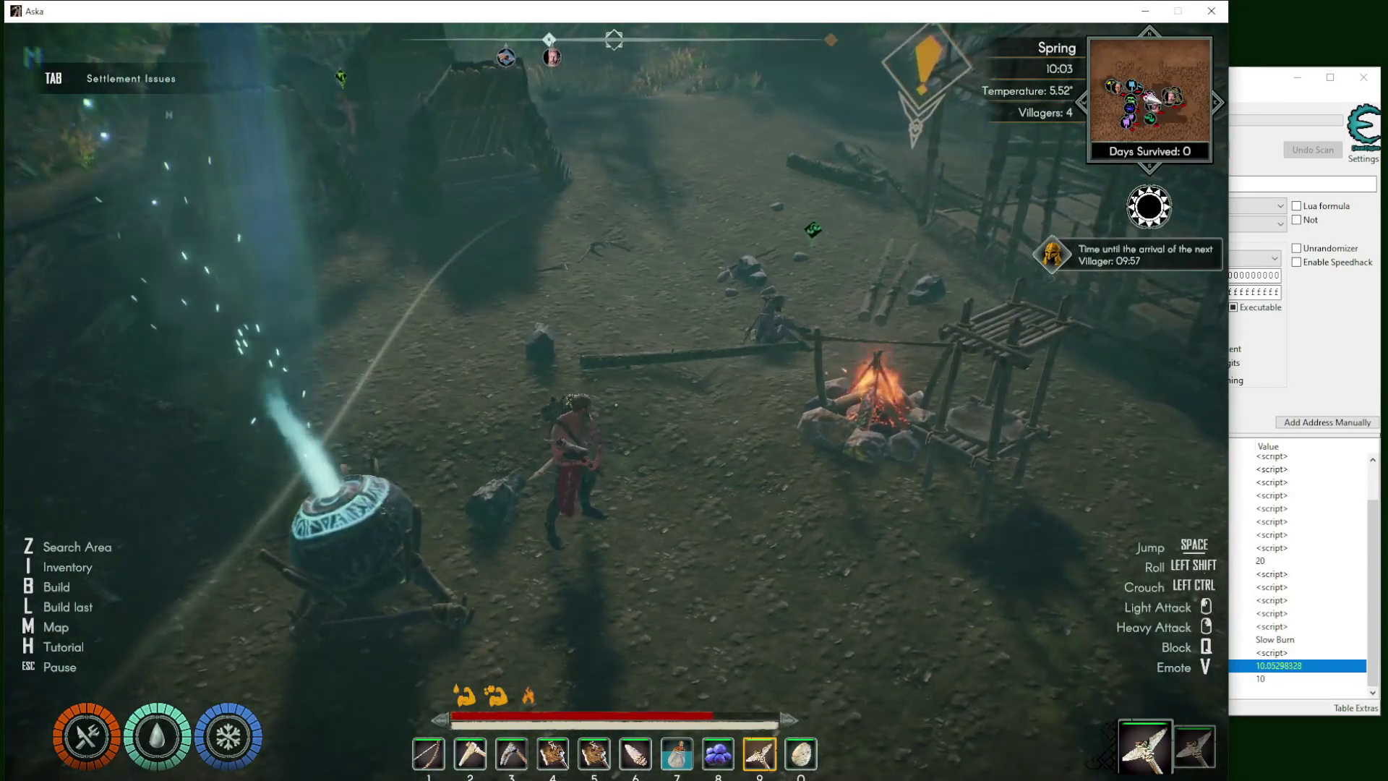
- Set the Time of Day value in Cheat Engine to 21.08822536 and return to Aska
key(alt+Tab)
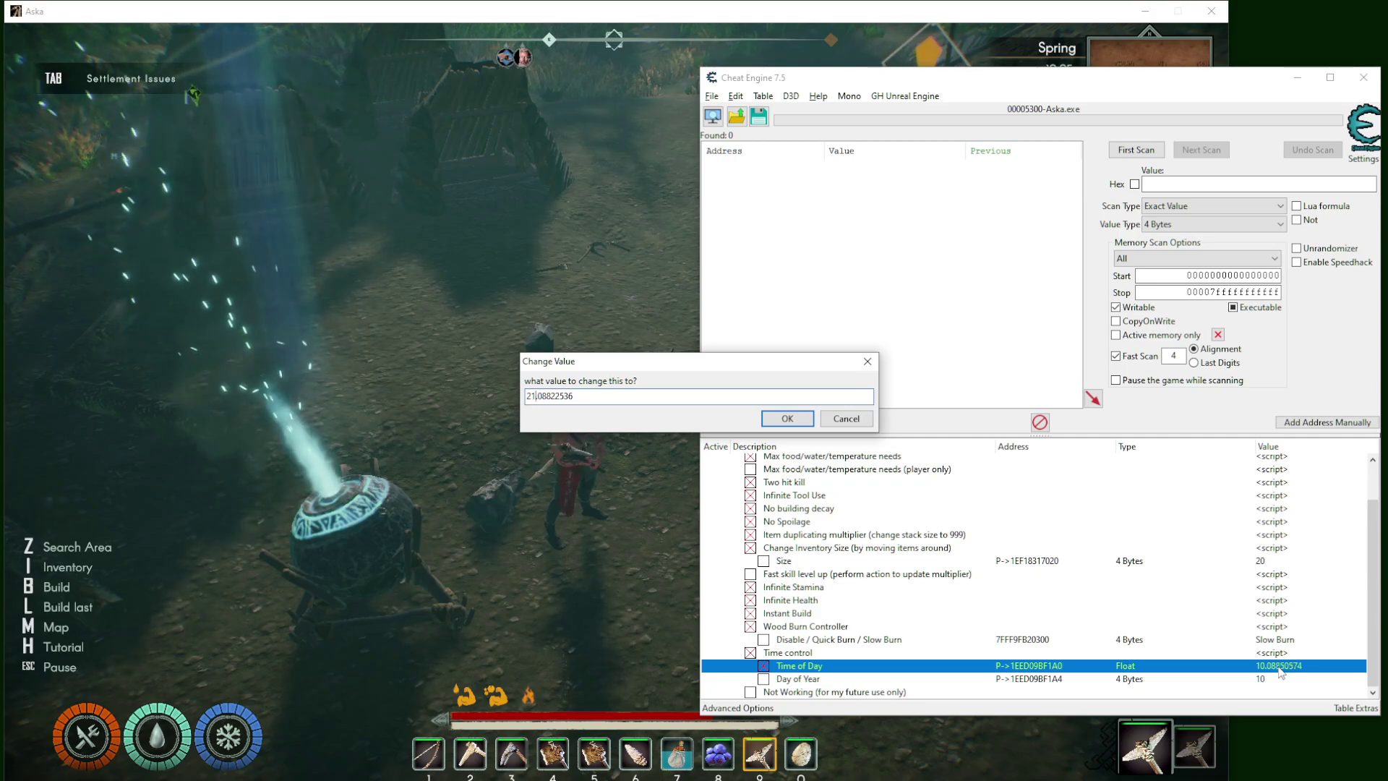
key(Return)
key(alt+Tab)
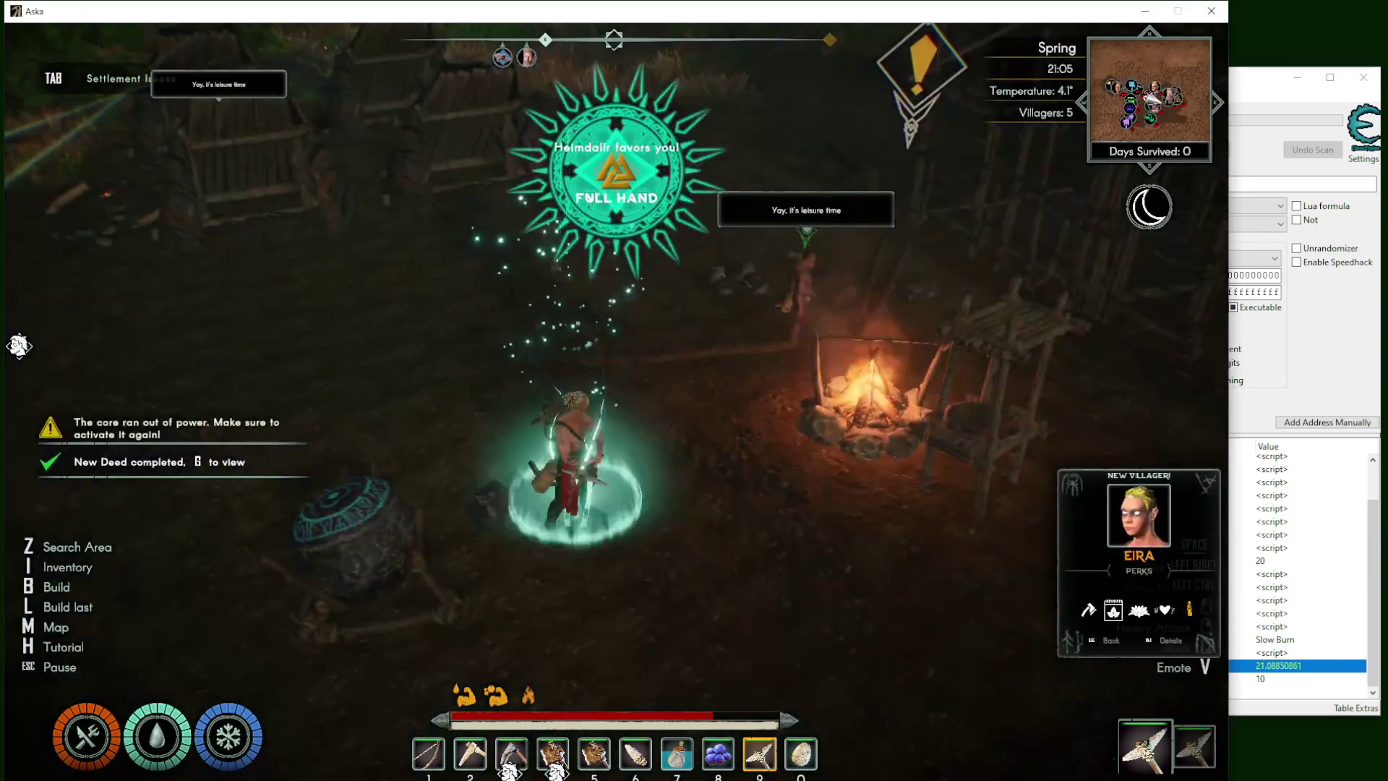
- Walk around the camp at night to examine the new villager's arrival and the villagers' reaction to the time change
key(w)
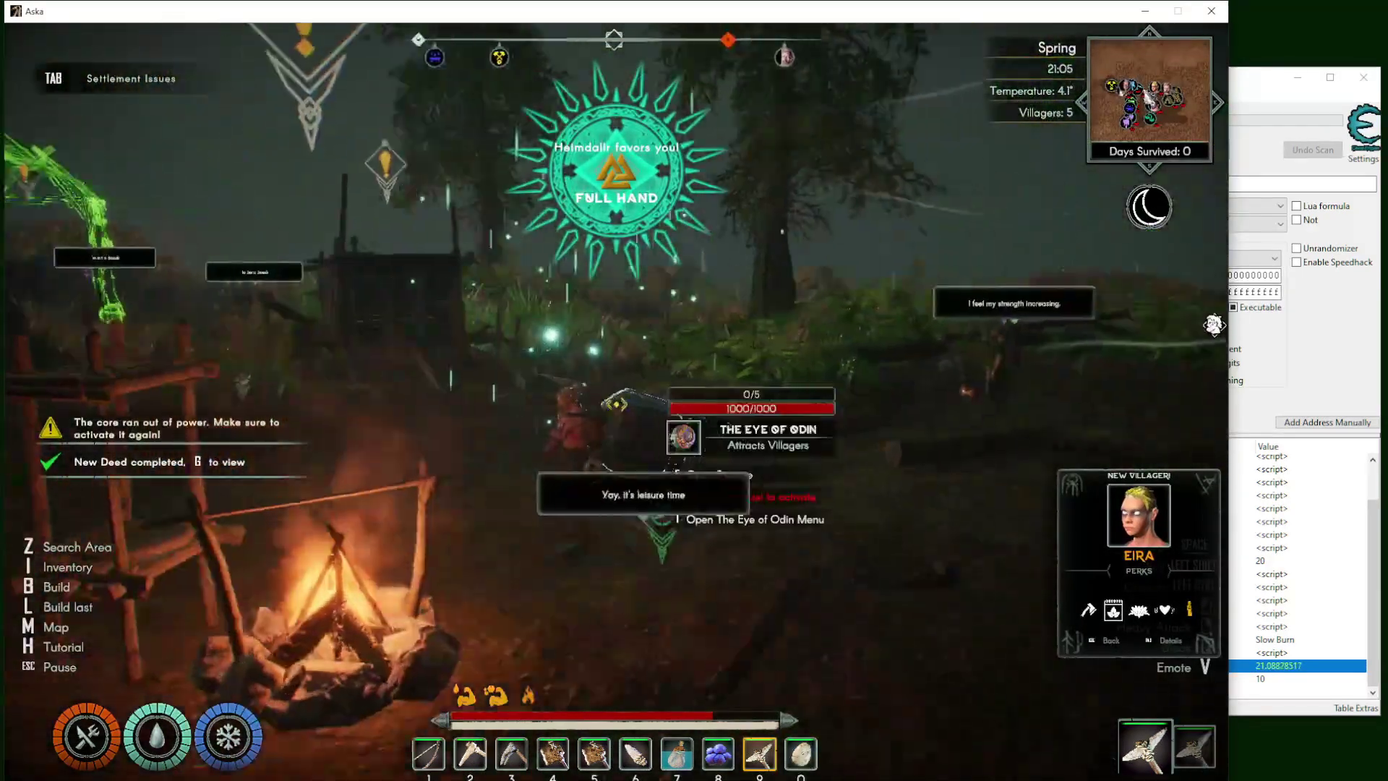
key(w)
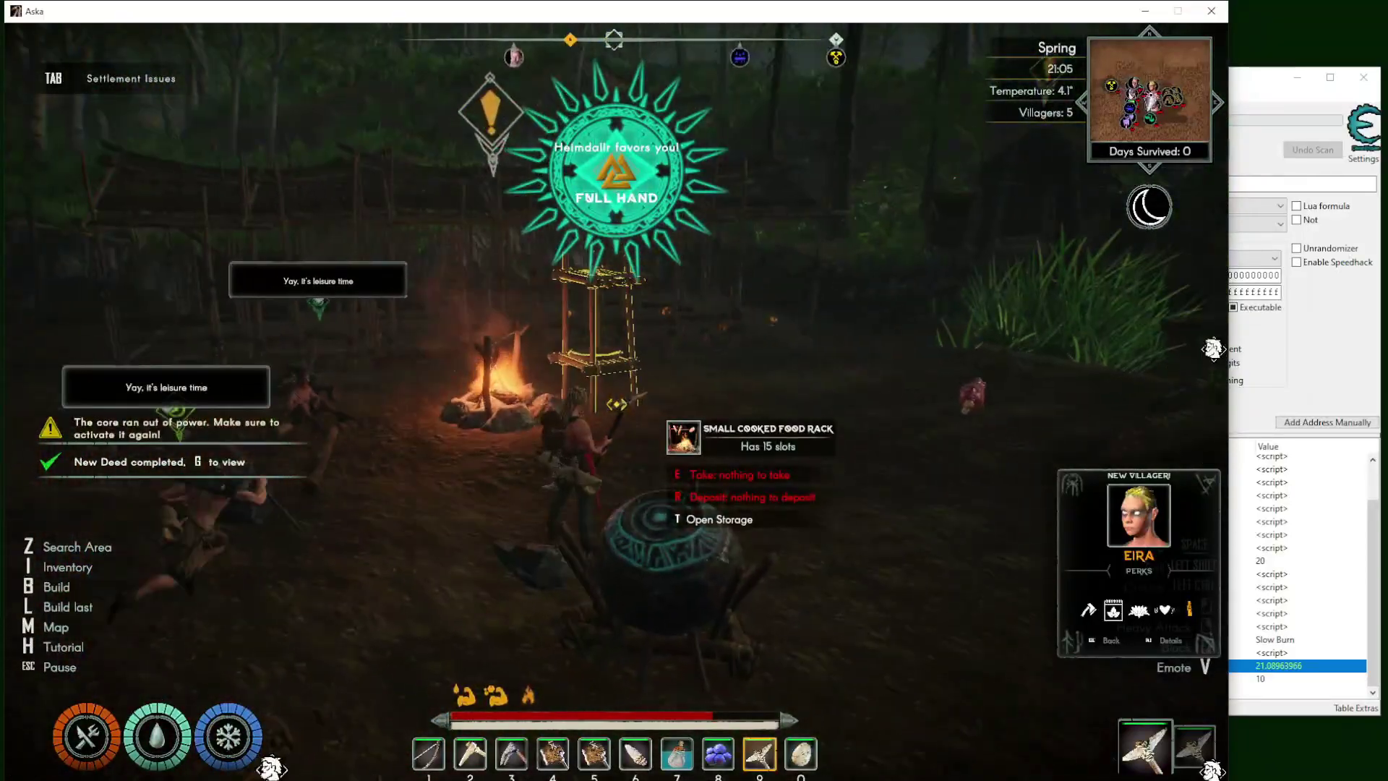
key(w)
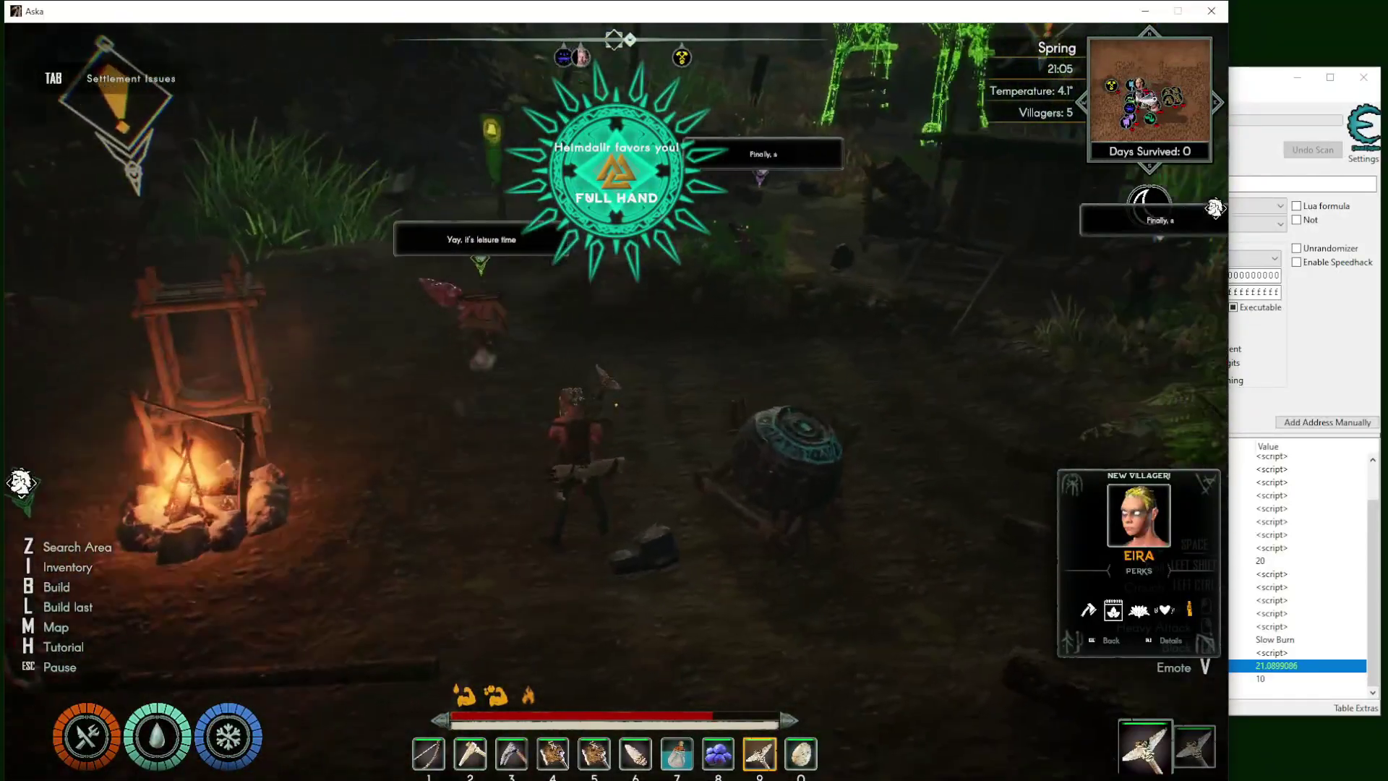
key(w)
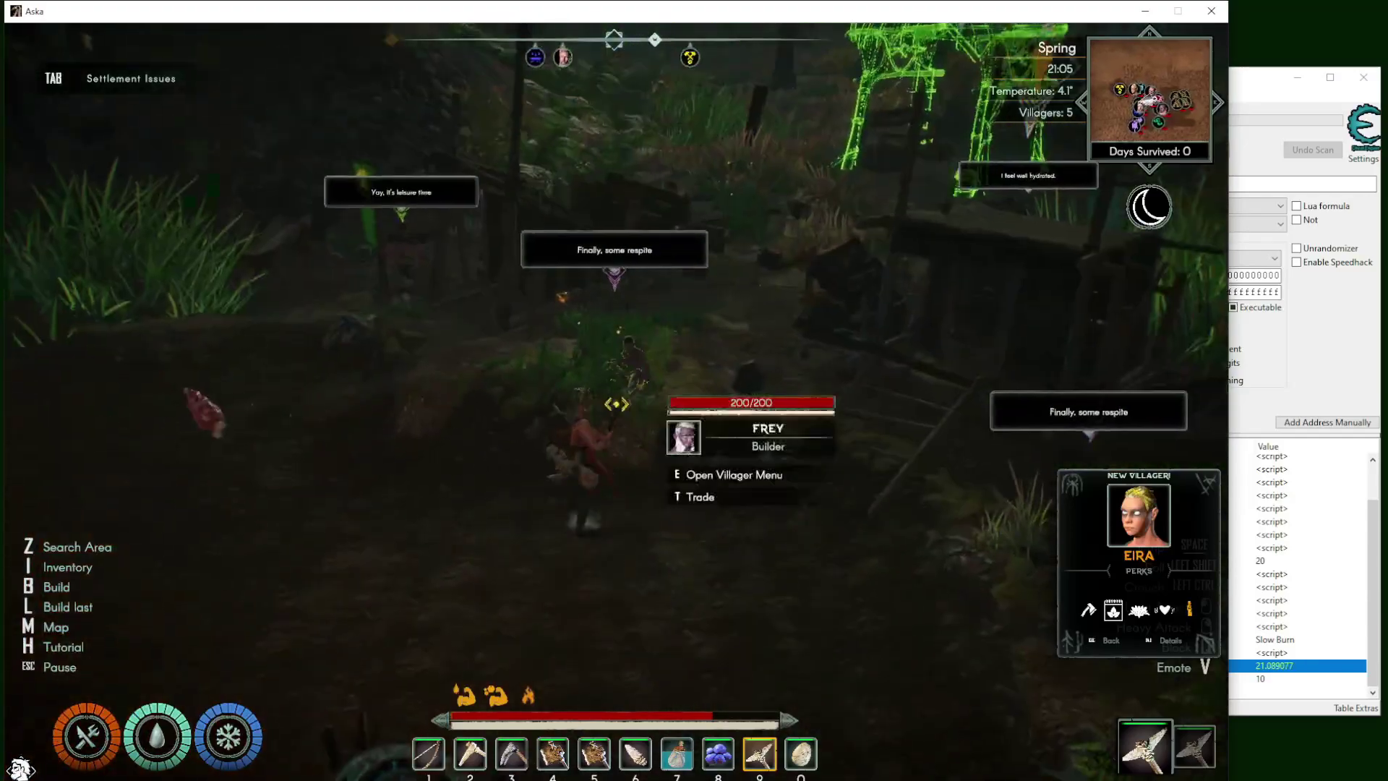
key(w)
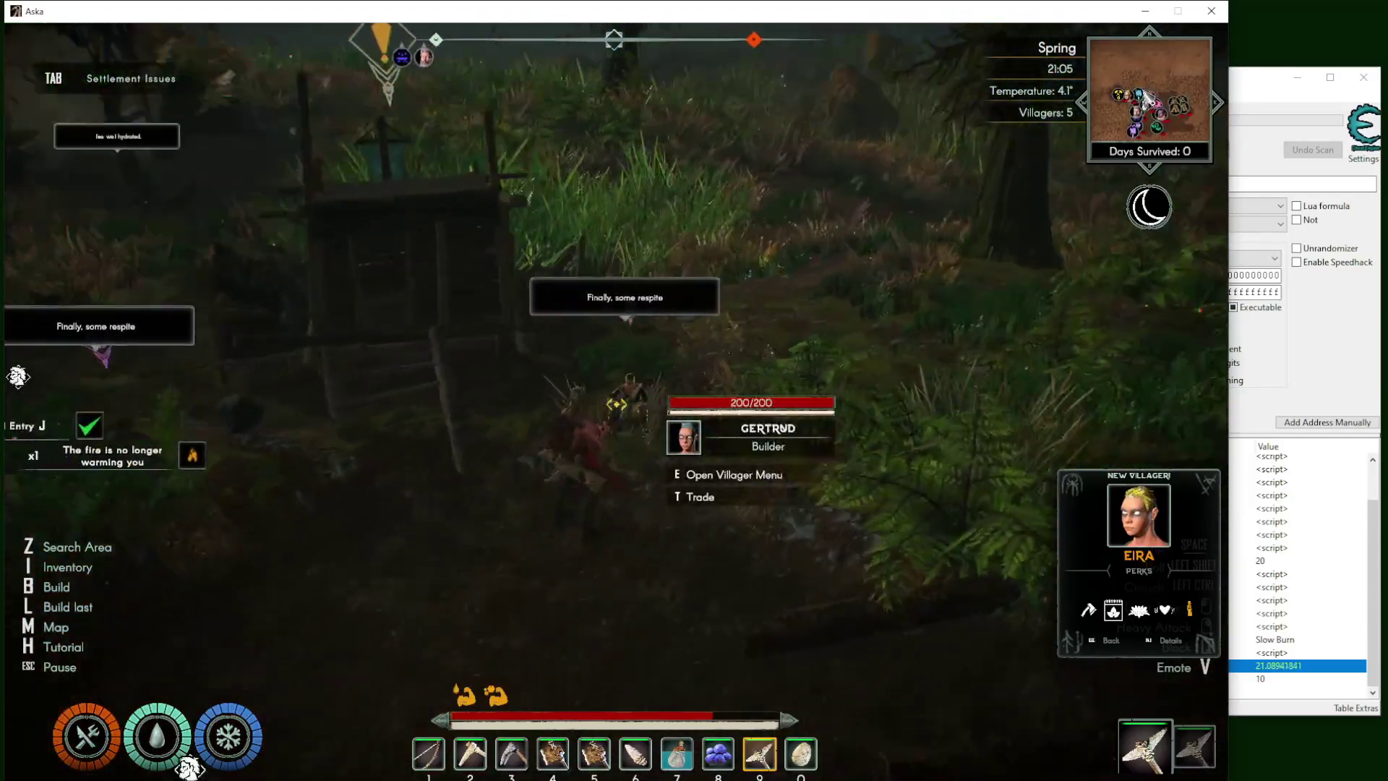
- Switch to Cheat Engine, set the Time of Day value to 10, and return to Aska
key(alt+Tab)
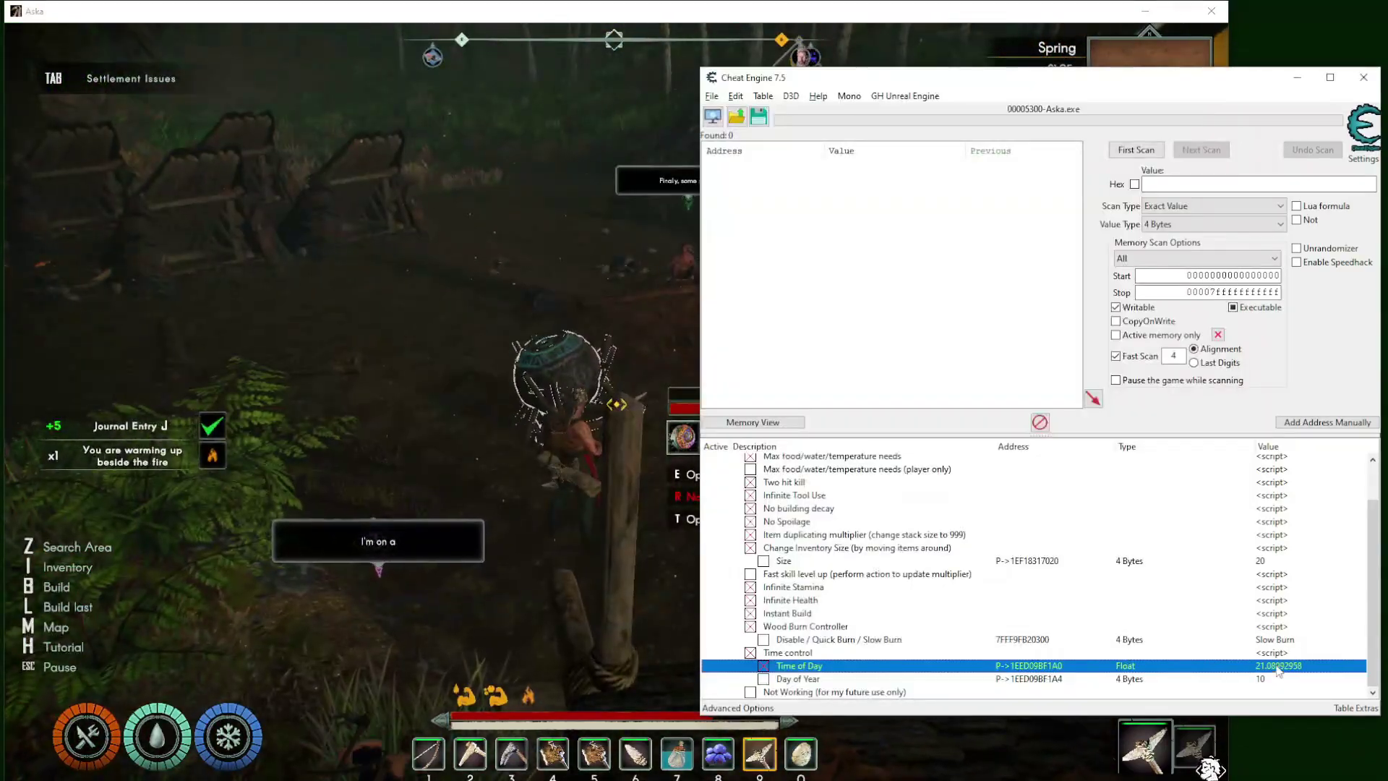
double_click(1278, 666)
text(10)
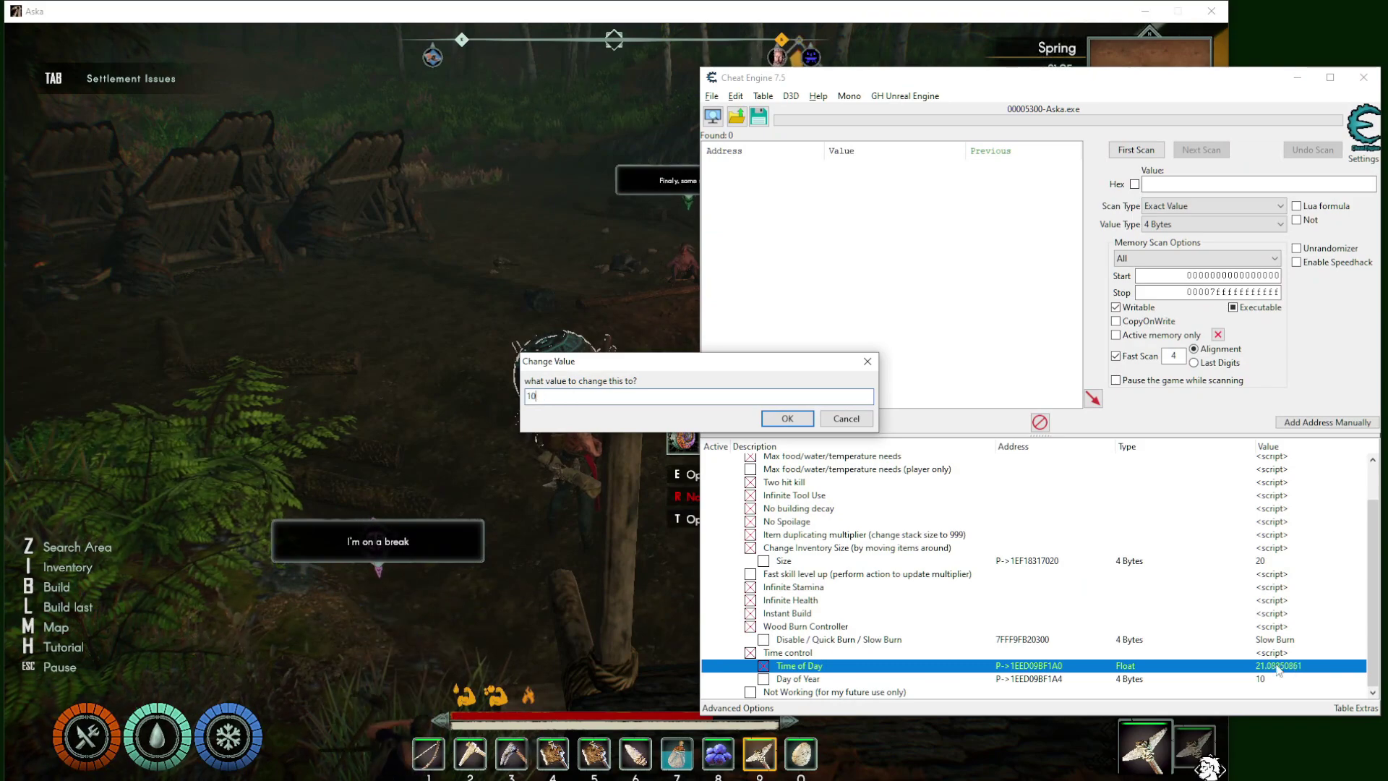
key(Return)
key(alt+Tab)
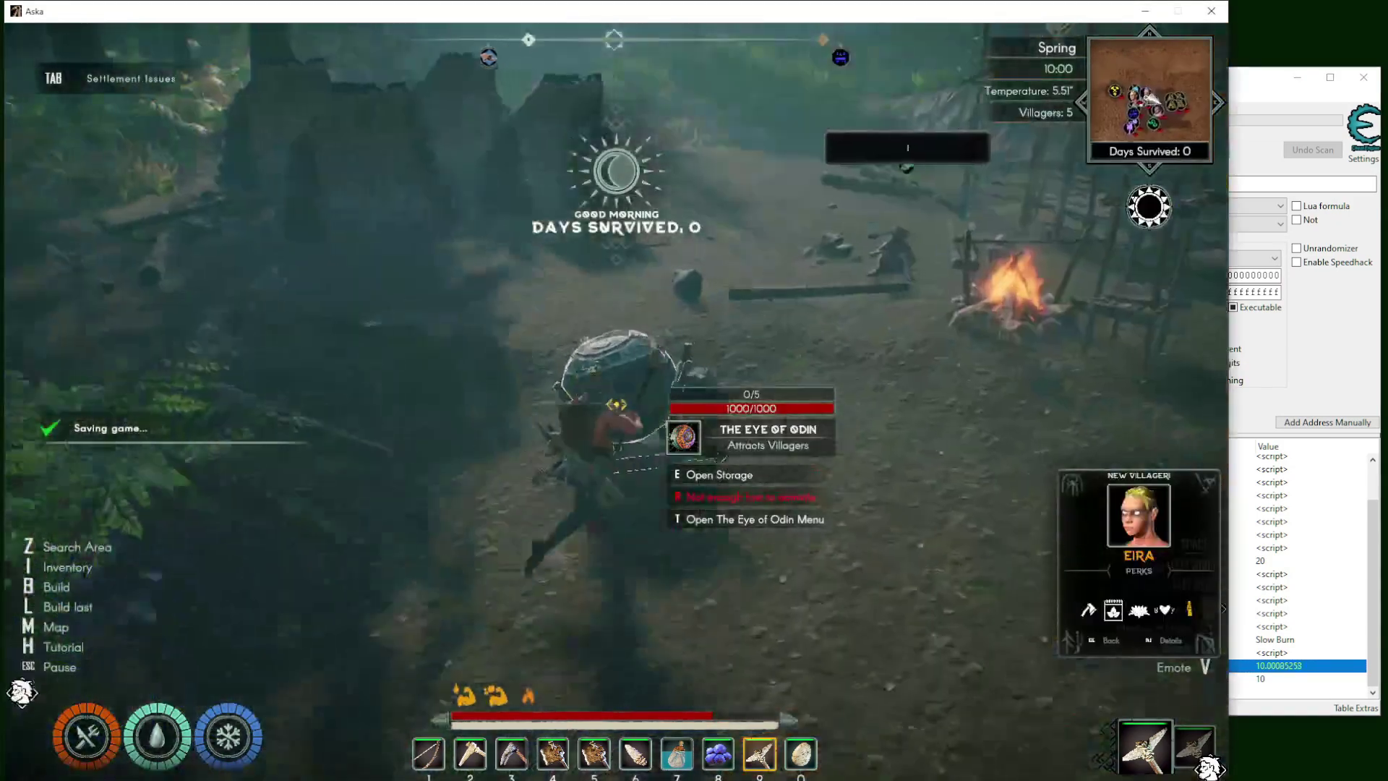
- Fill the Eye of Odin's storage with five Jotun Blood, close it, and switch back to Cheat Engine
key(w)
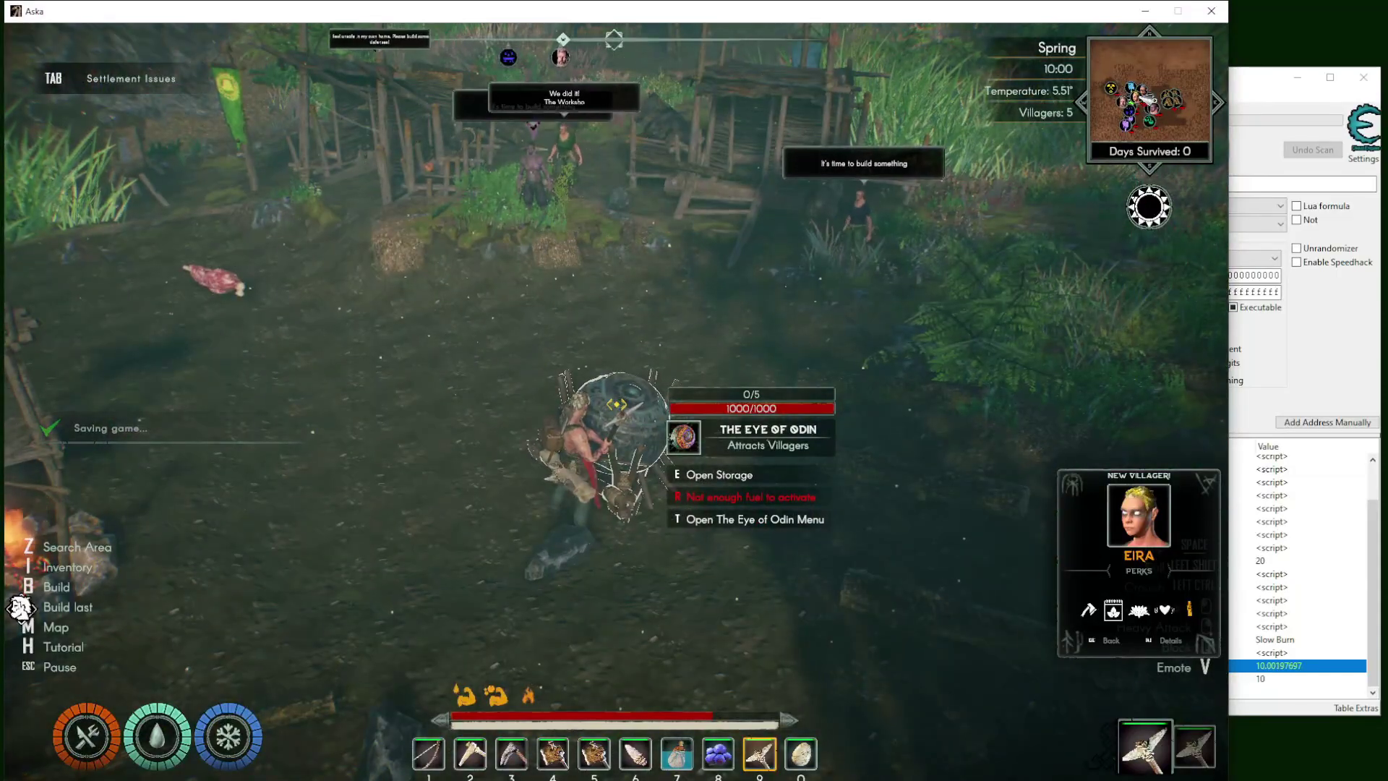
key(e)
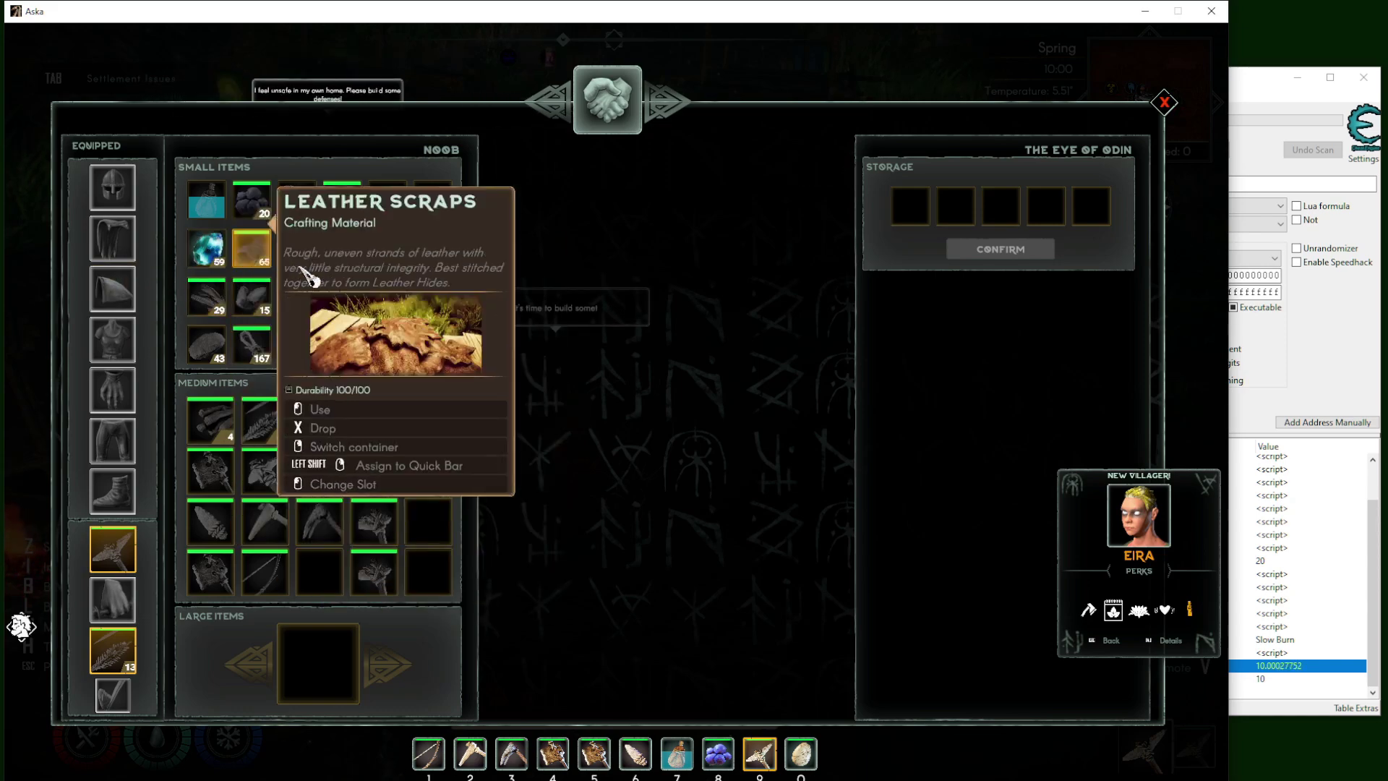
right_click(218, 268)
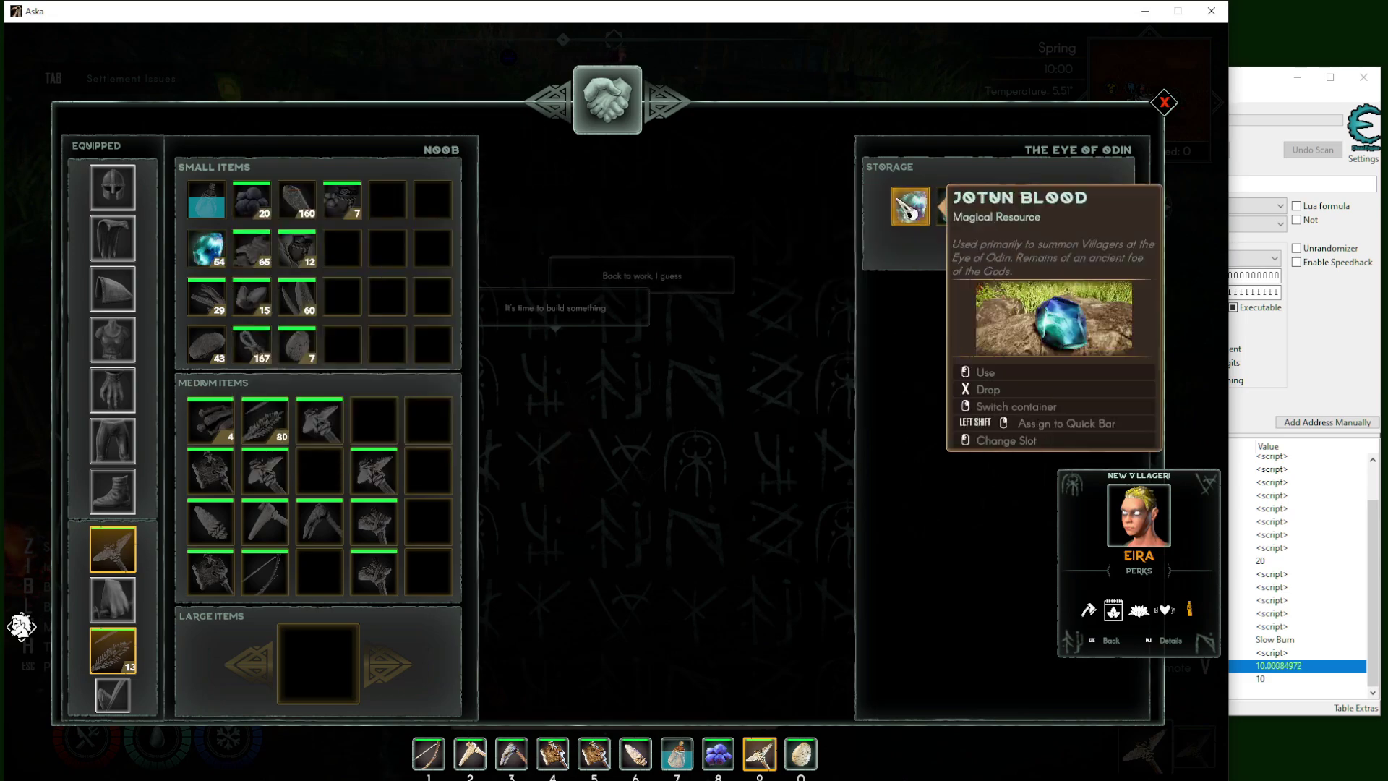
click(1165, 103)
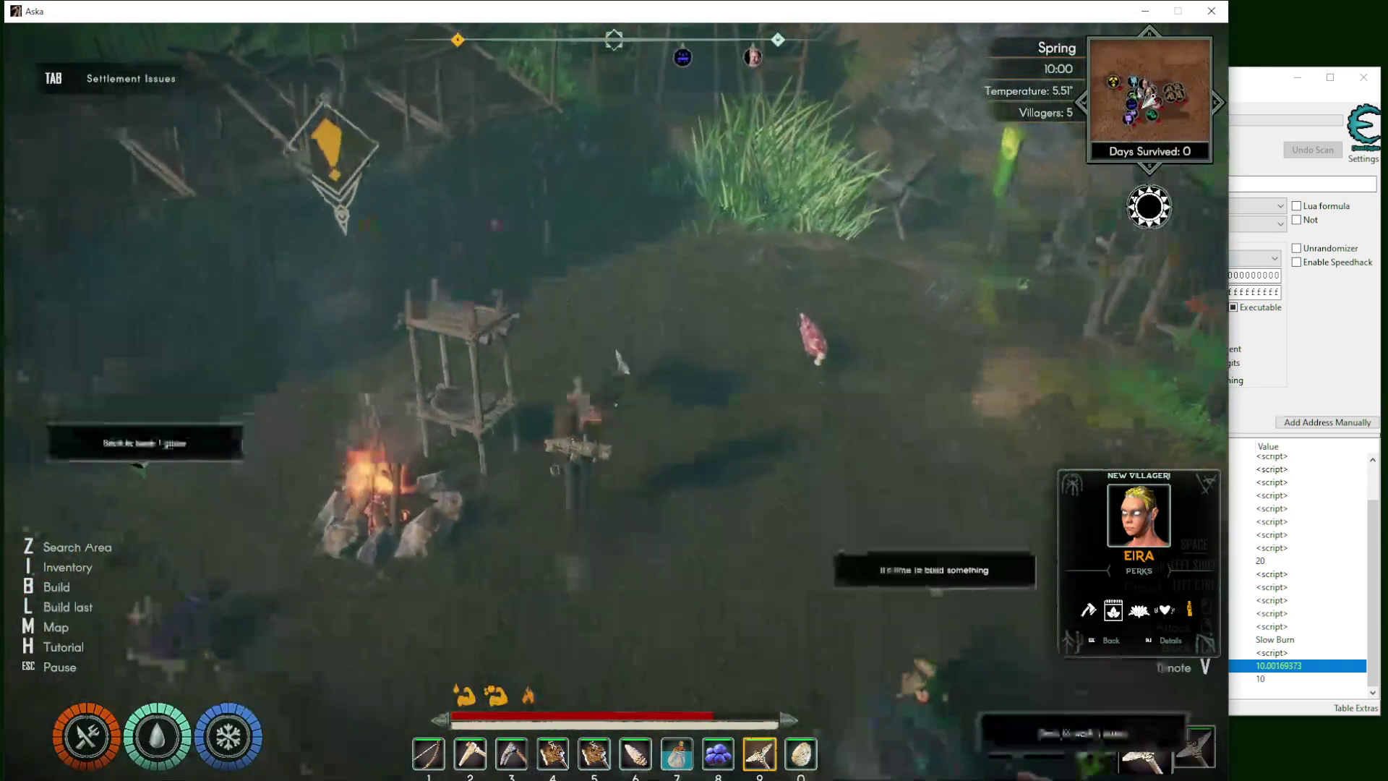
key(alt+Tab)
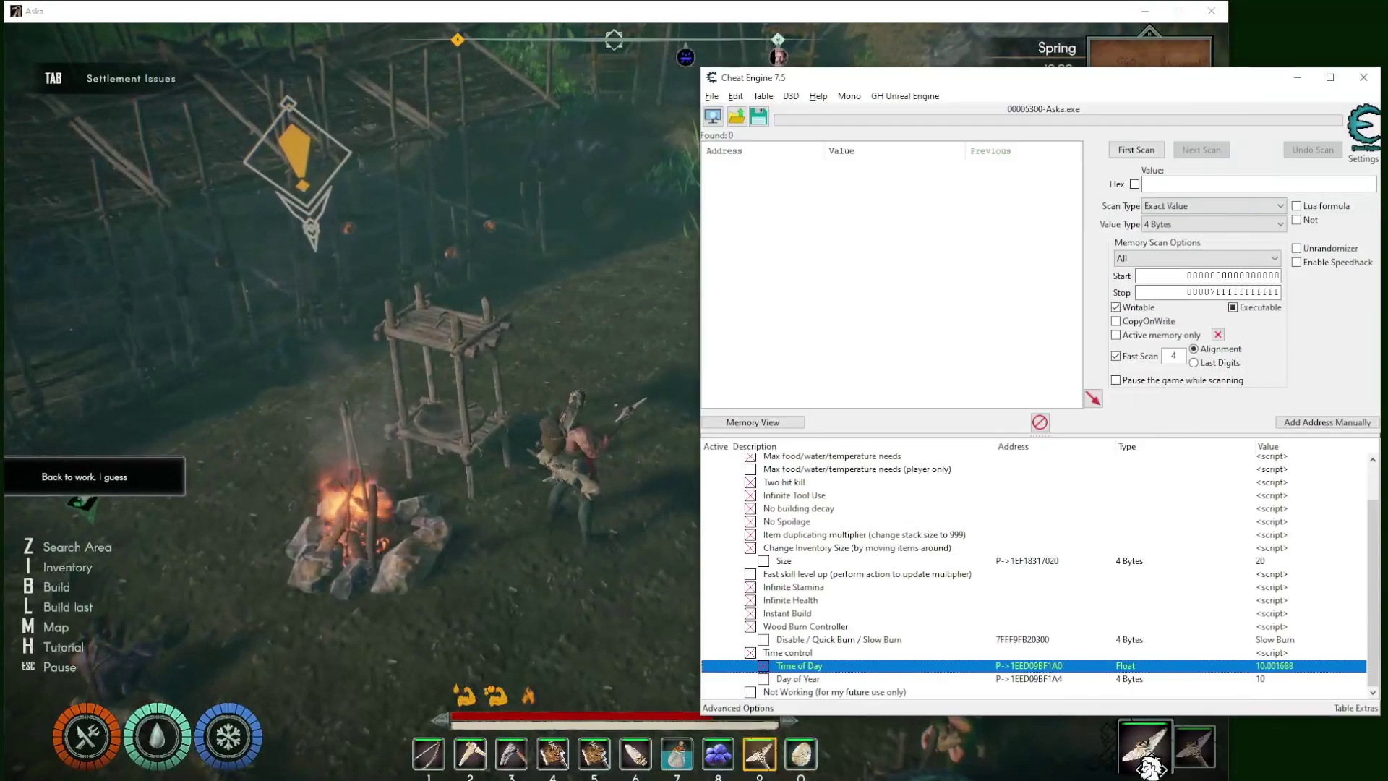